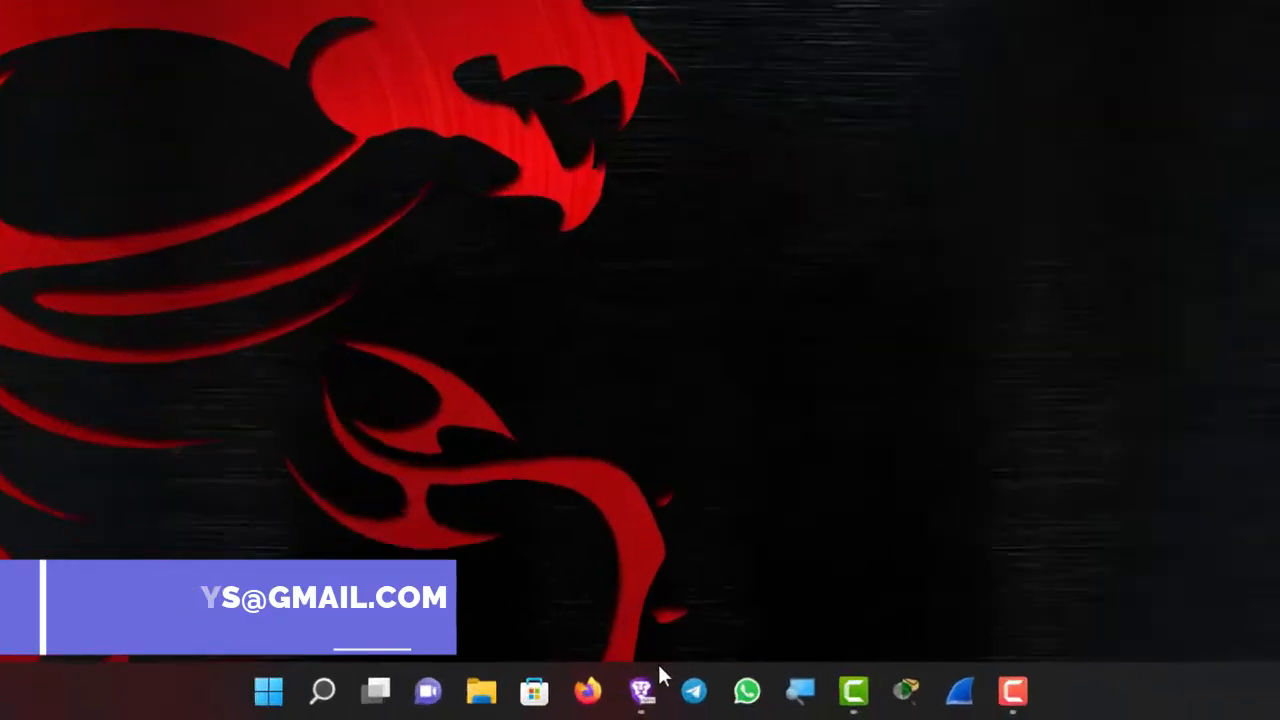
- Search Google in Brave for 'eve-ng download' and open the 'Download - EVE-NG' result
mouse_move(636, 706)
left_click(632, 682)
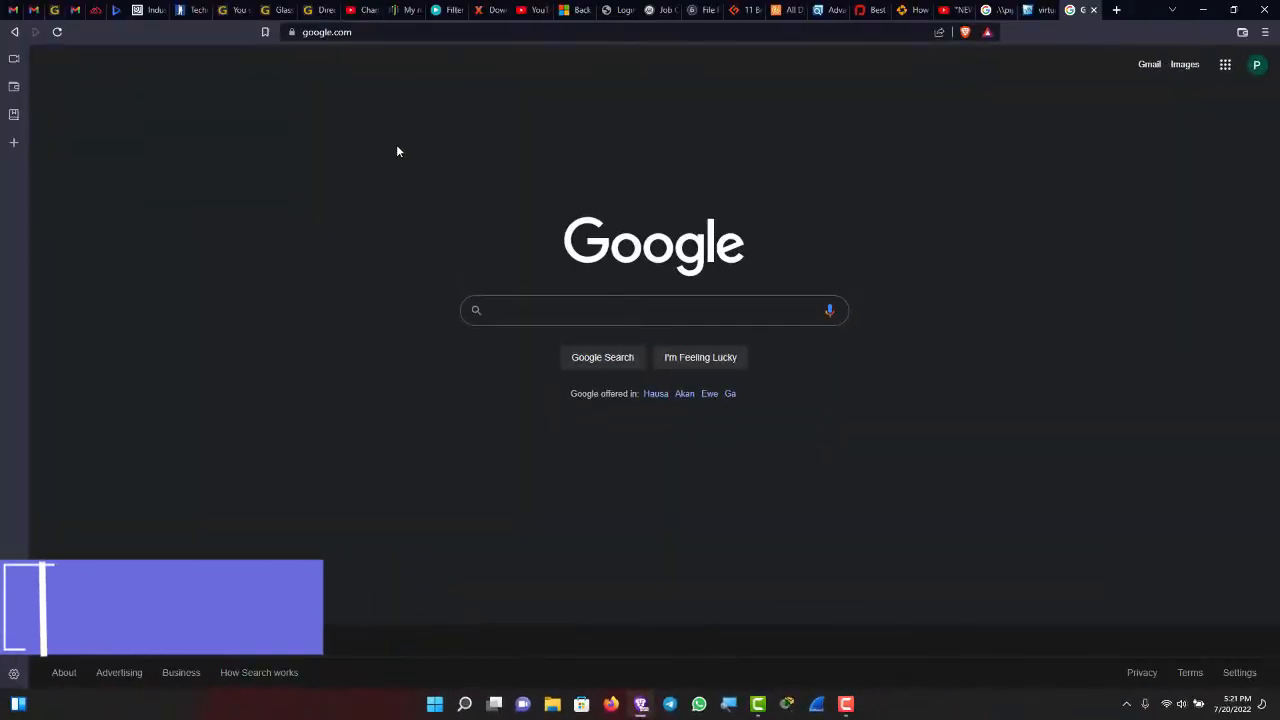
left_click(300, 37)
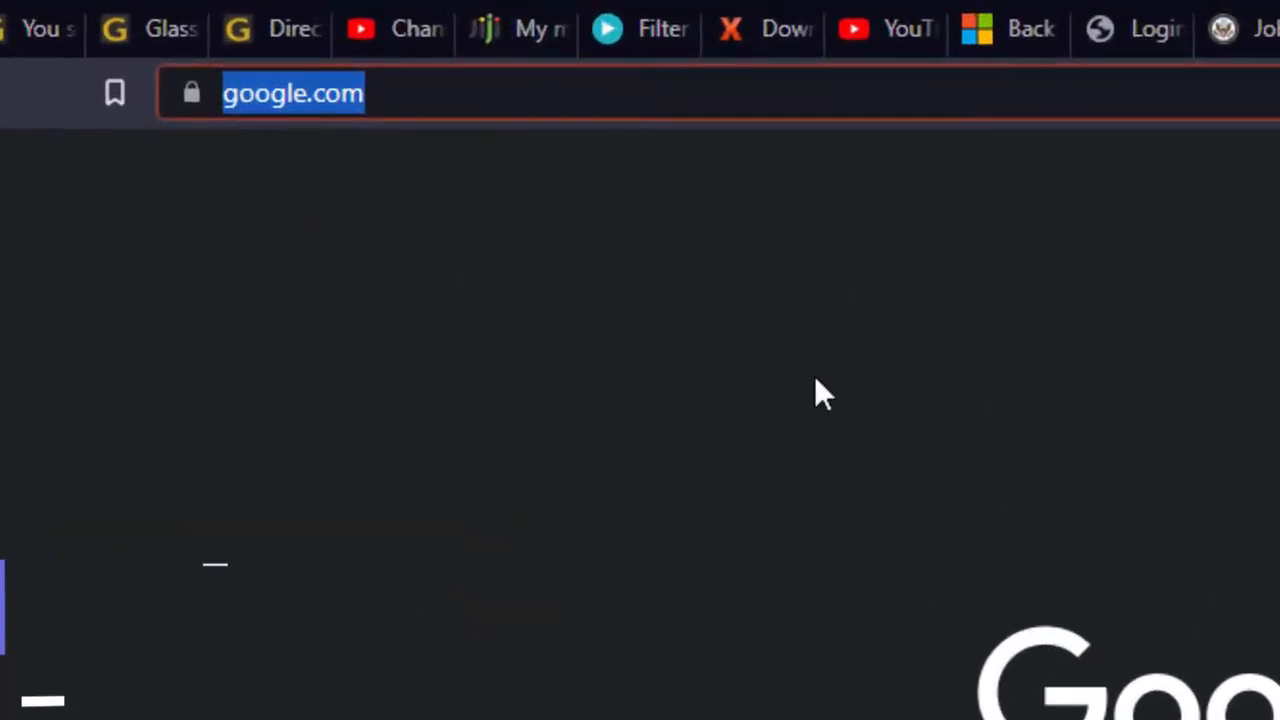
left_click(634, 311)
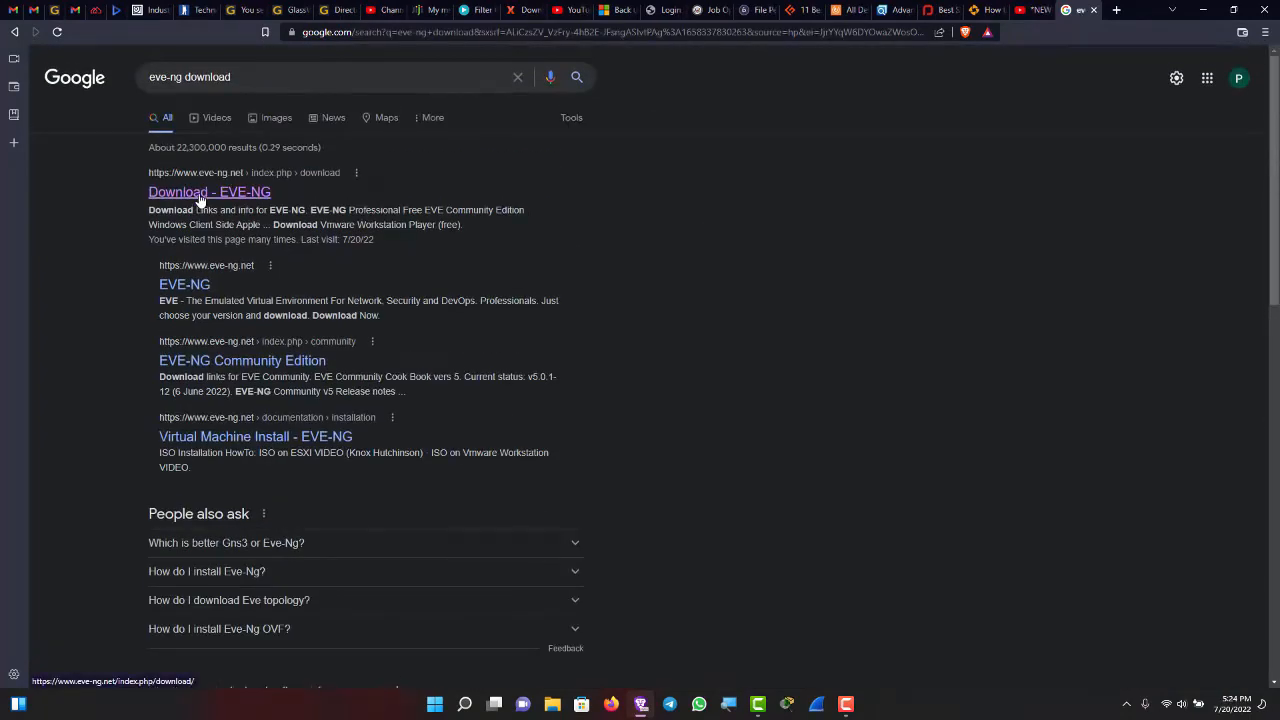
left_click(201, 194)
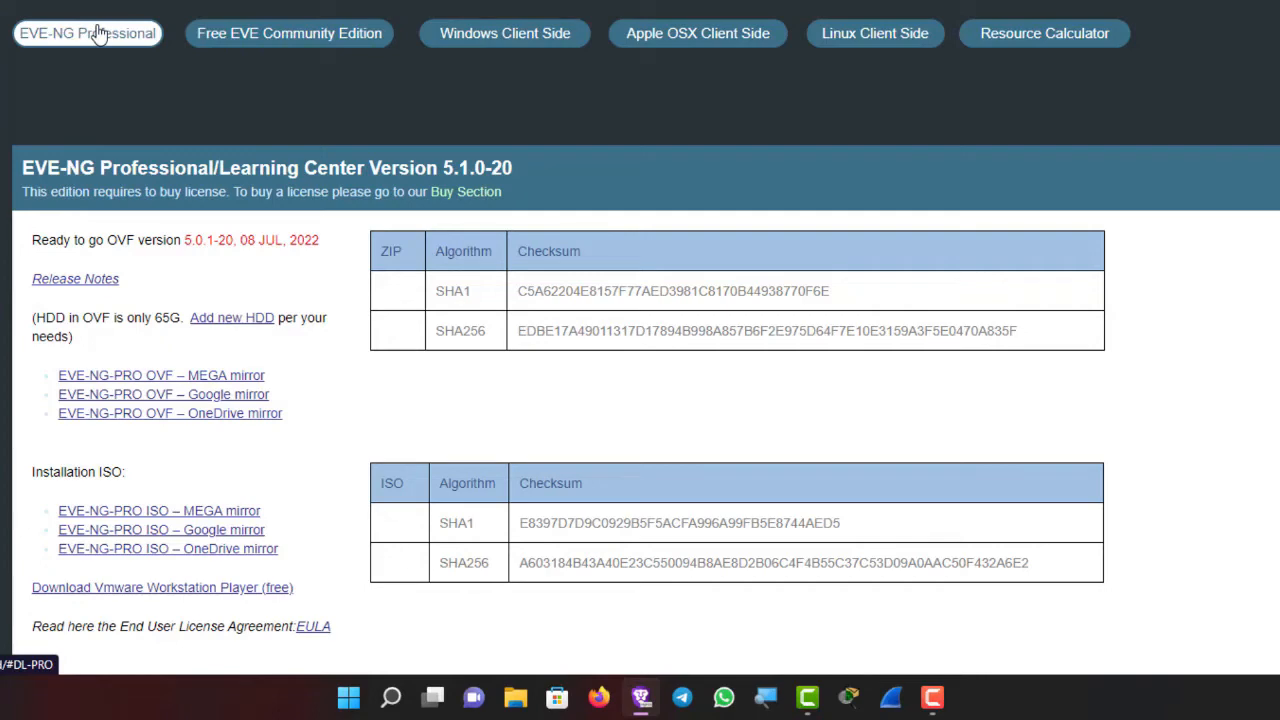
left_click(335, 33)
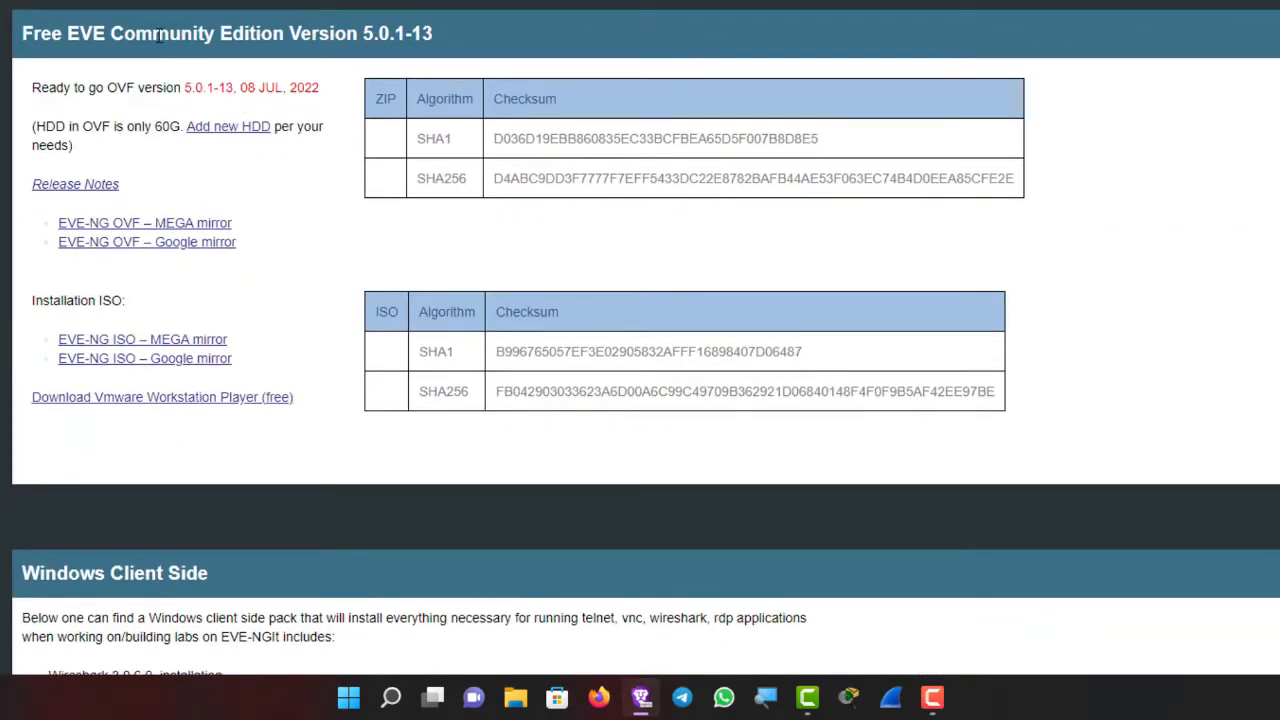
scroll(248, 141, "down", 5)
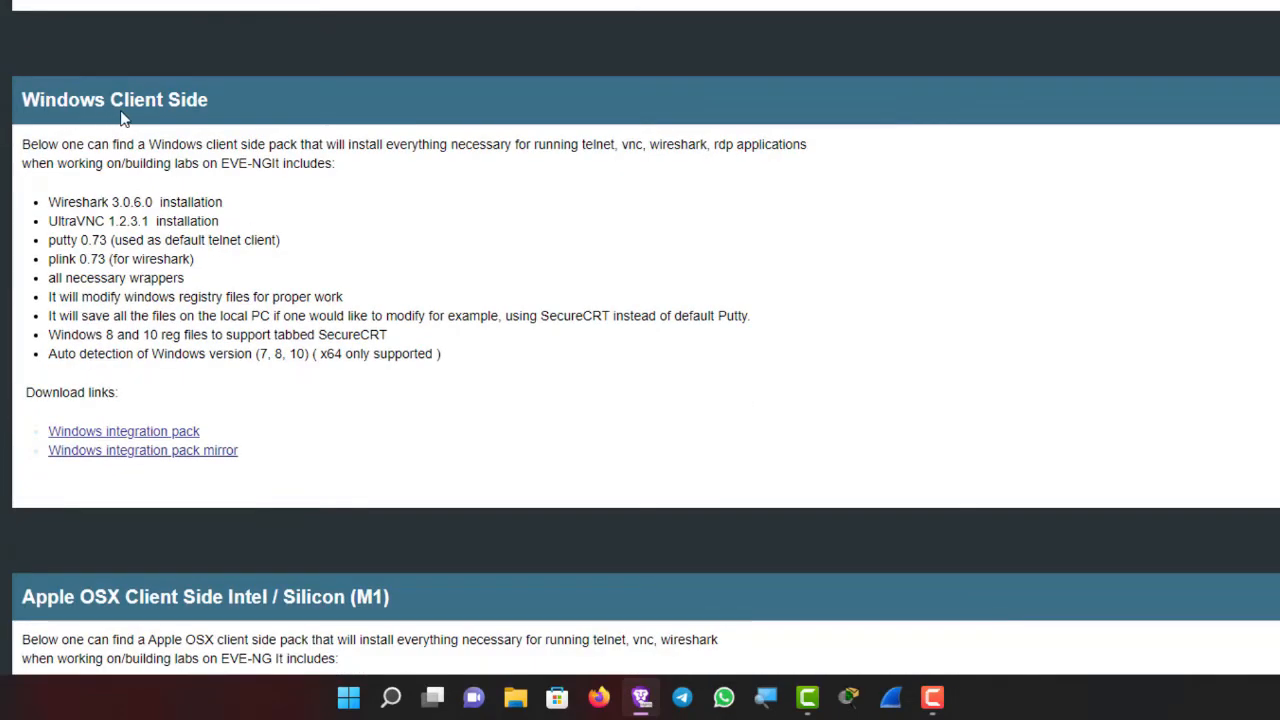
scroll(306, 191, "down", 2)
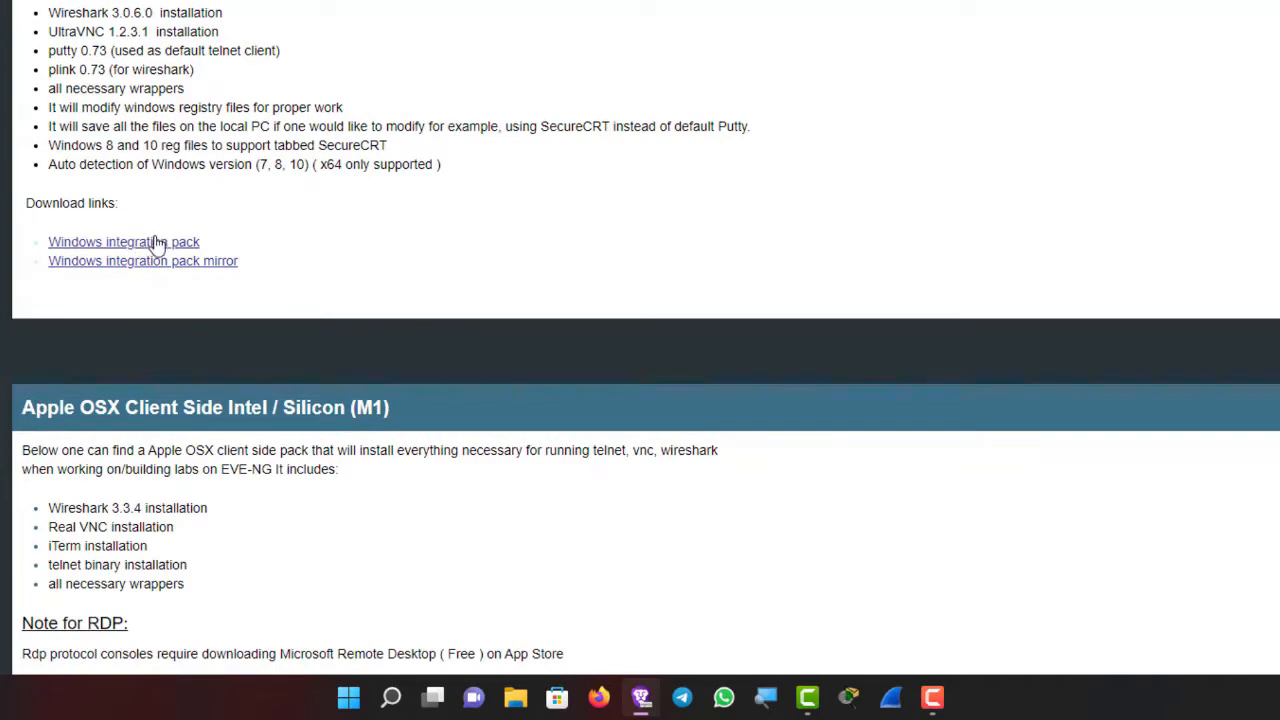
scroll(290, 225, "down", 5)
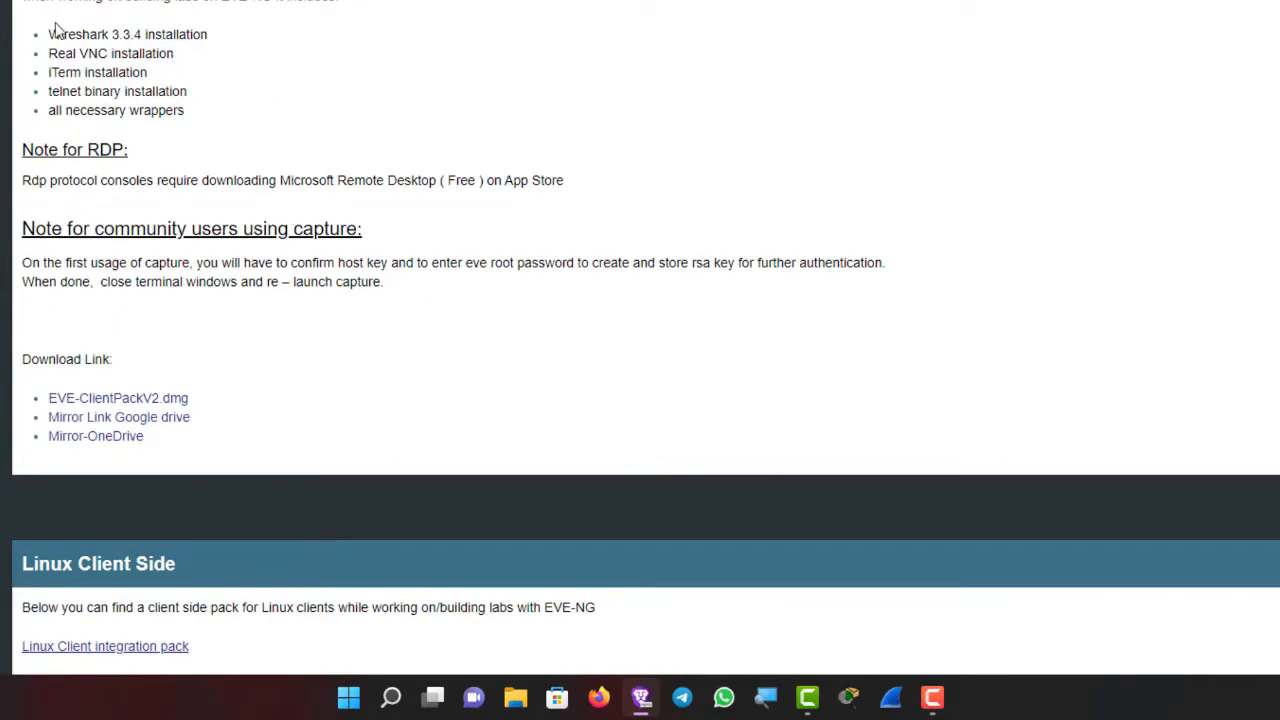
scroll(275, 134, "up", 7)
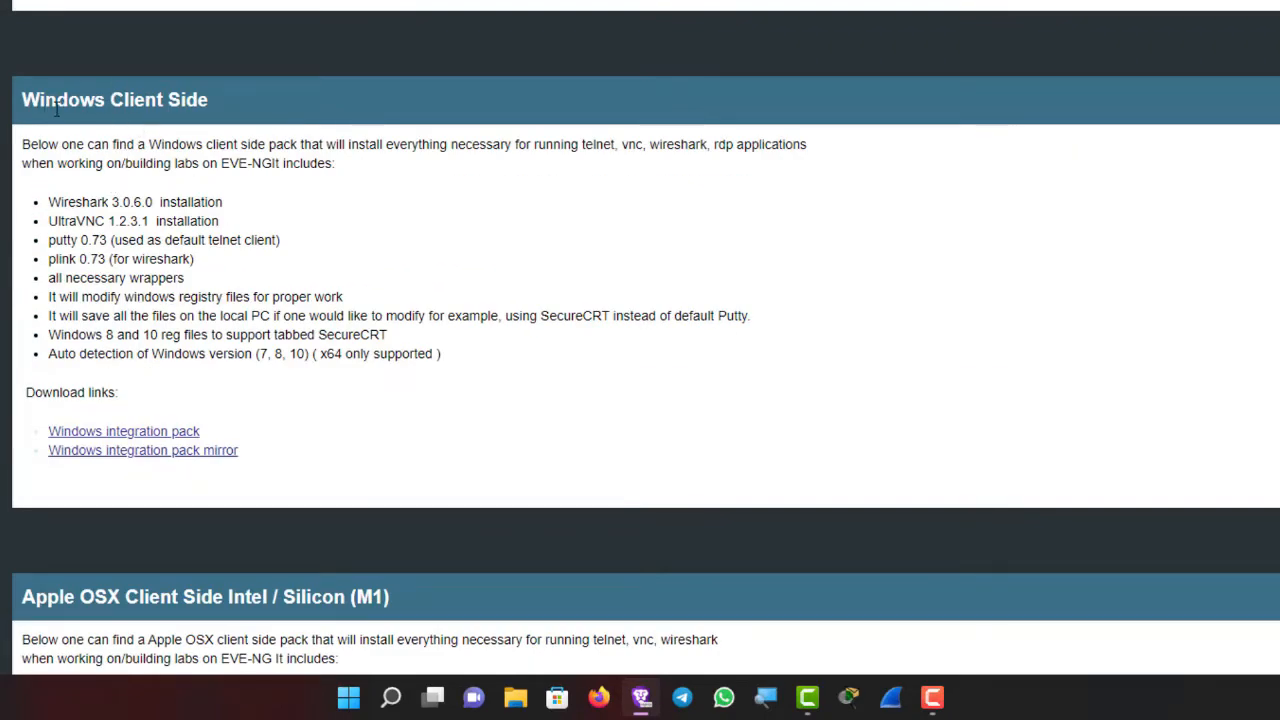
left_click_drag(49, 221, 155, 228)
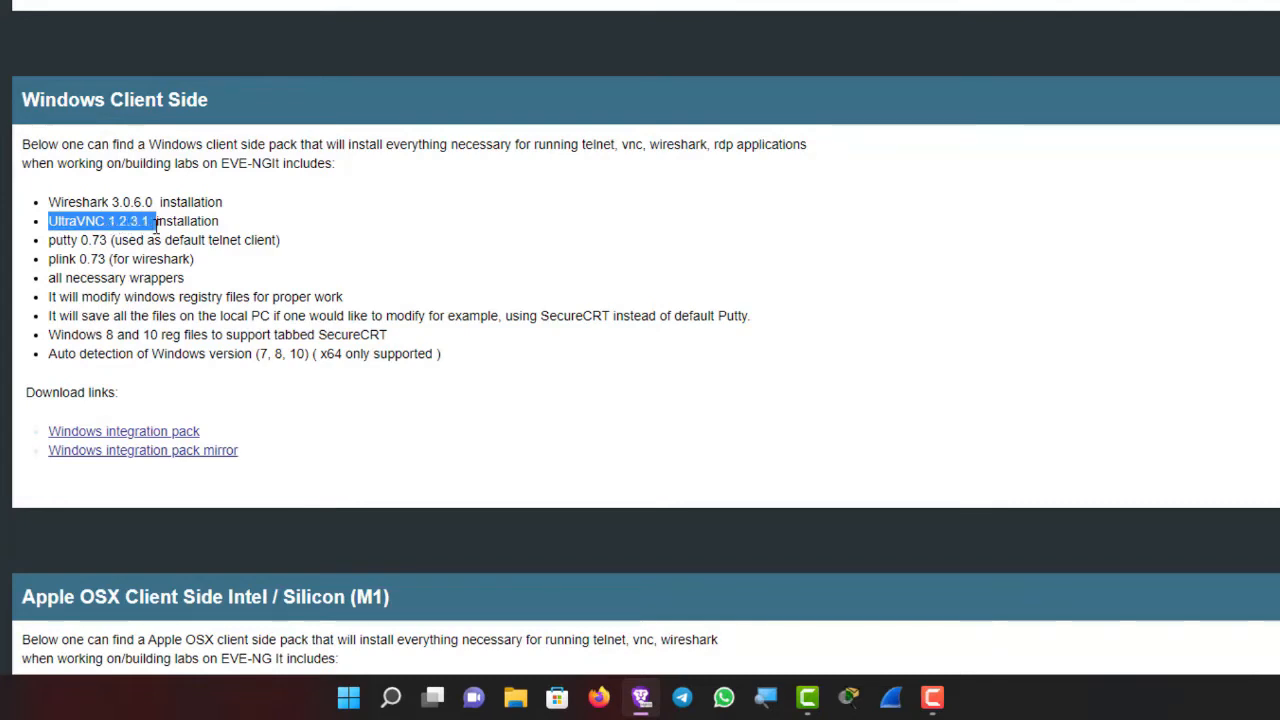
left_click_drag(47, 240, 117, 243)
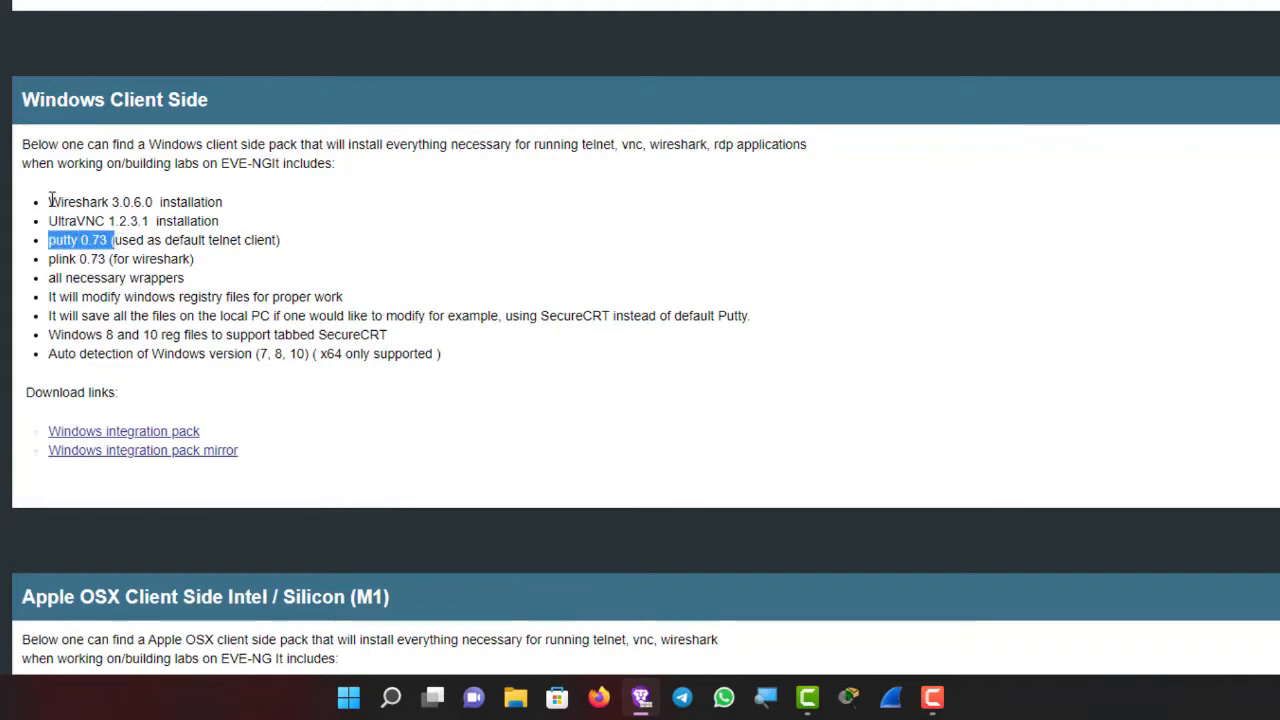
left_click_drag(50, 201, 148, 203)
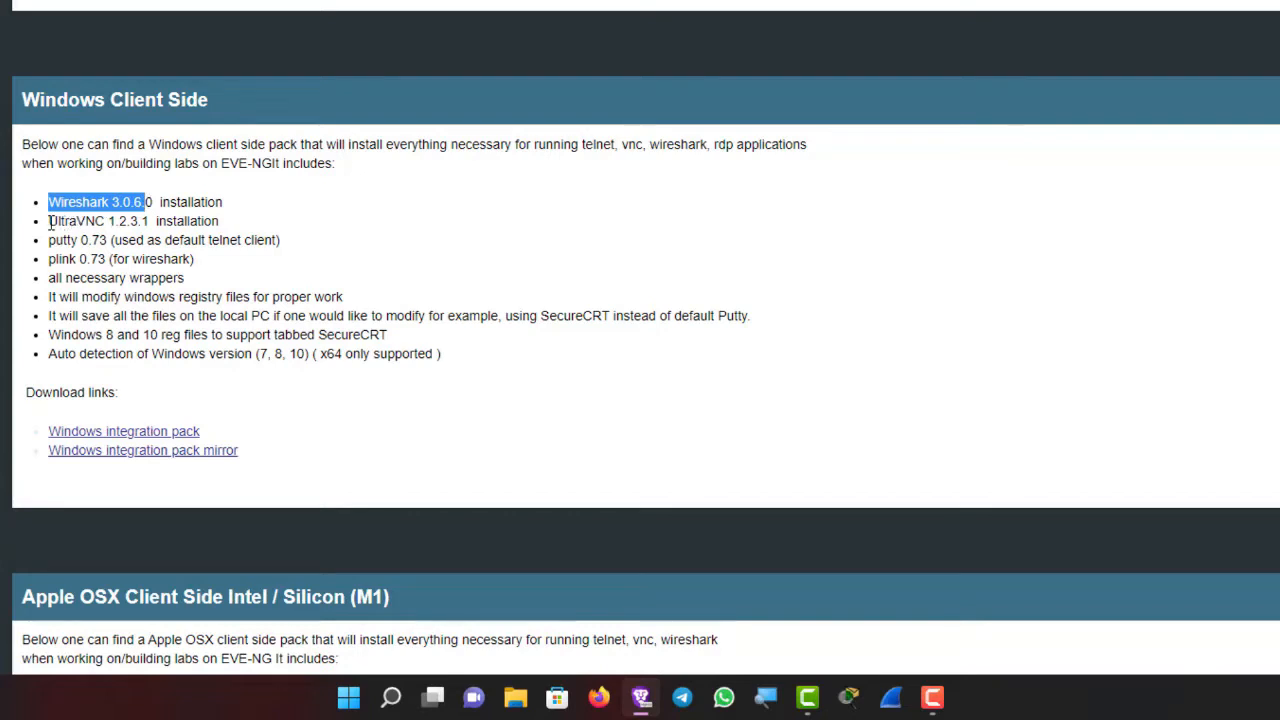
left_click_drag(49, 221, 95, 241)
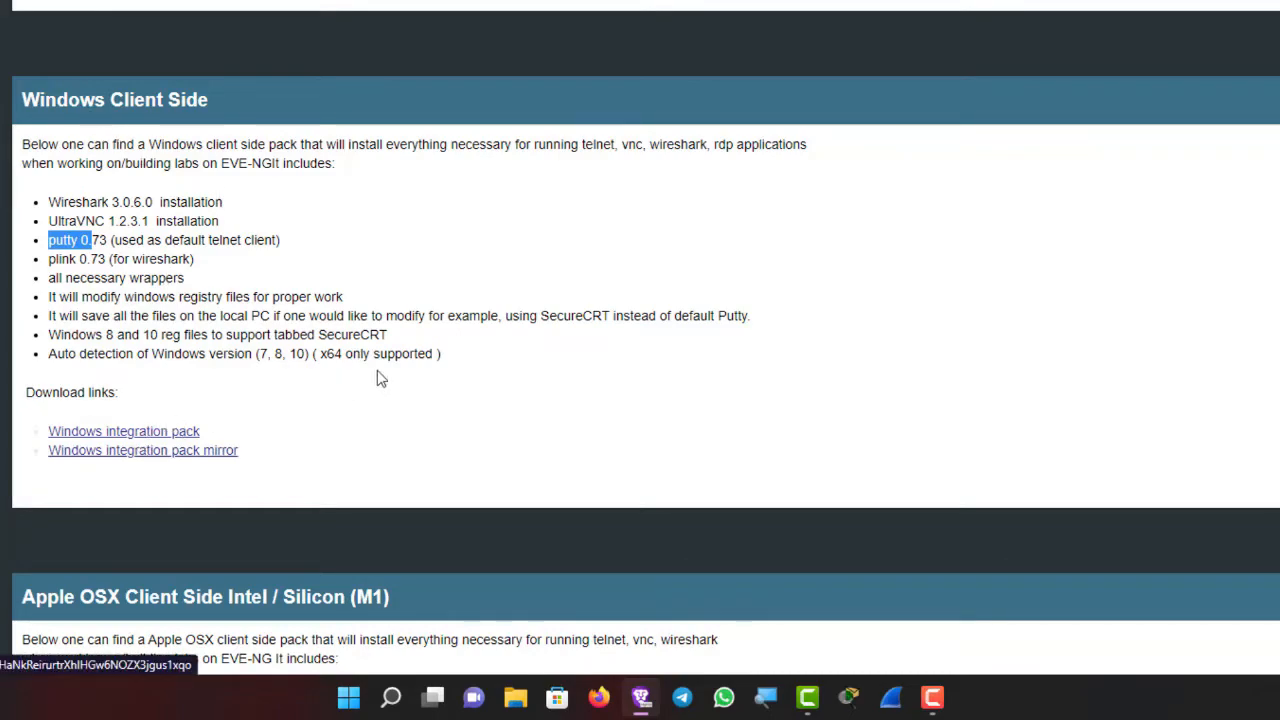
scroll(457, 326, "up", 8)
scroll(459, 316, "up", 3)
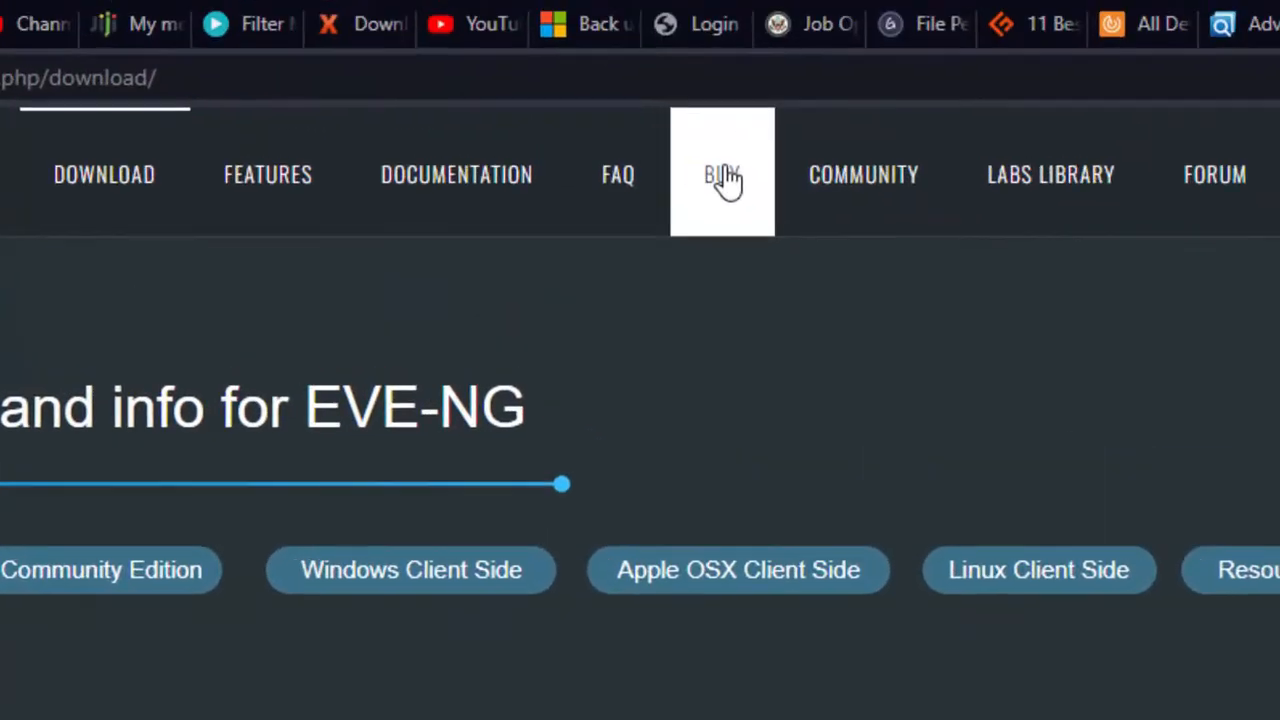
- Open the EVE-NG Buy page and review the Professional license ordering steps ($140.62 for 1 year)
left_click(728, 178)
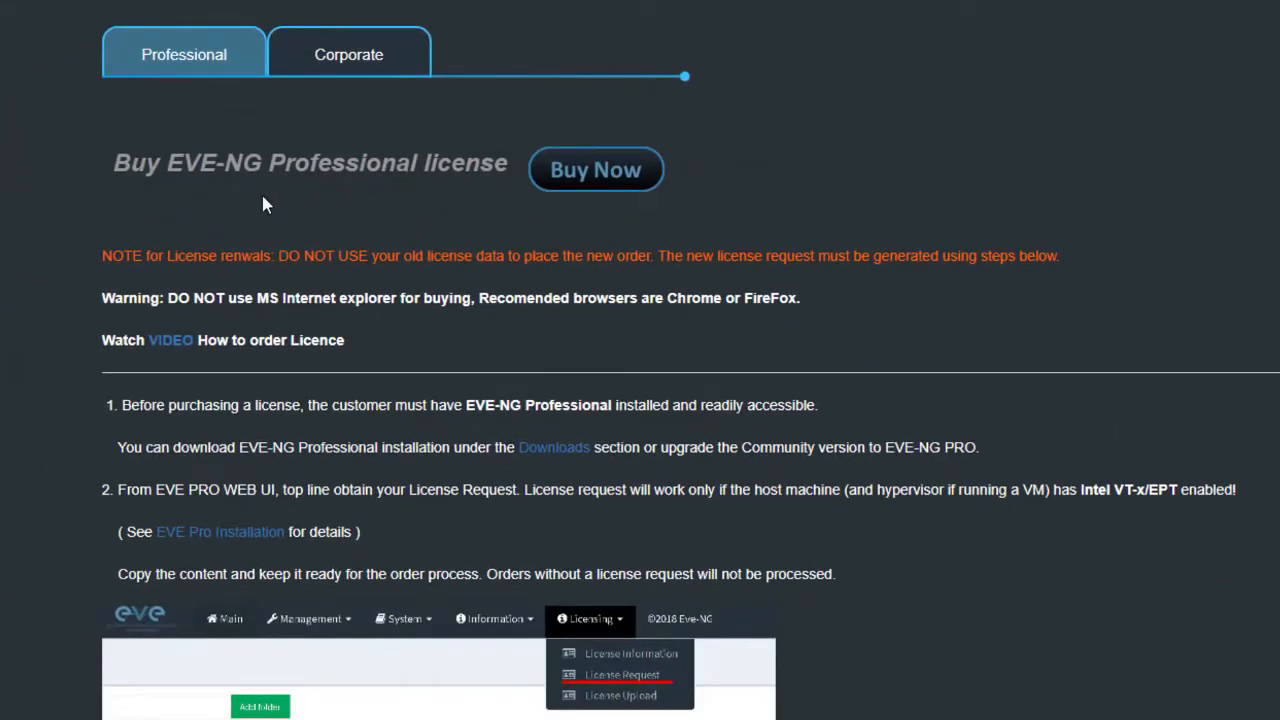
scroll(255, 196, "down", 10)
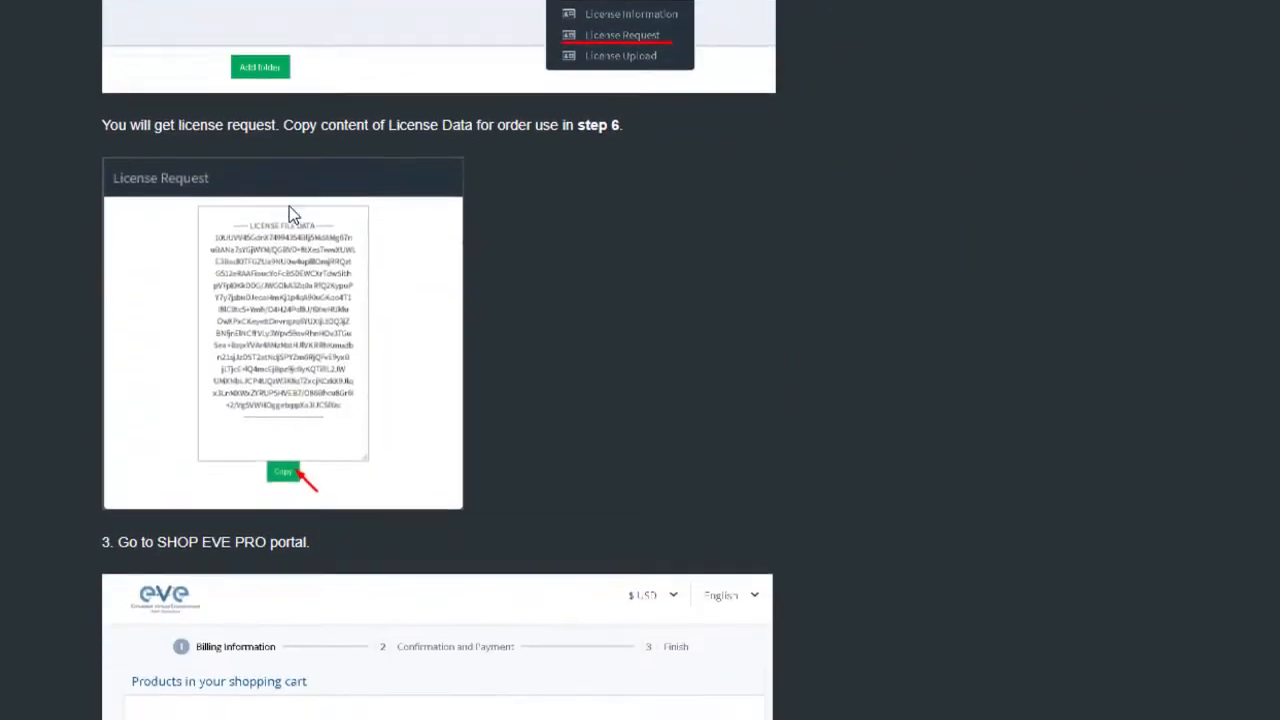
scroll(339, 450, "down", 9)
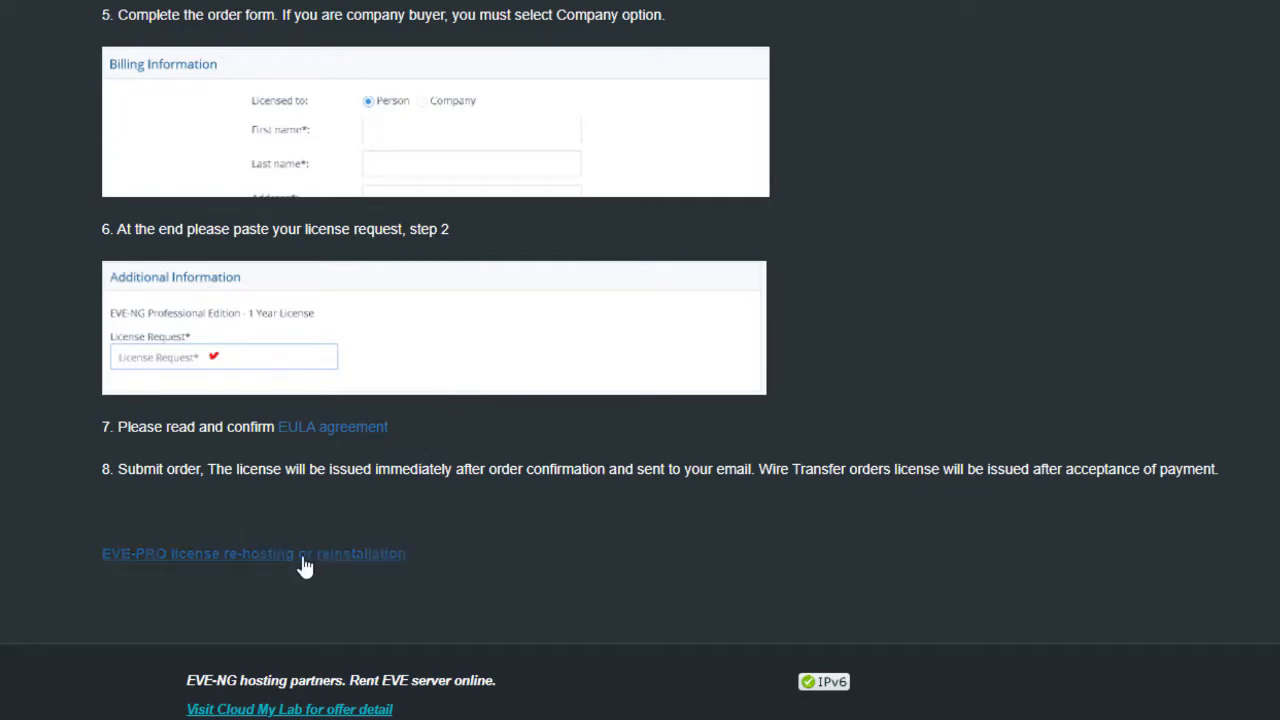
scroll(480, 420, "up", 5)
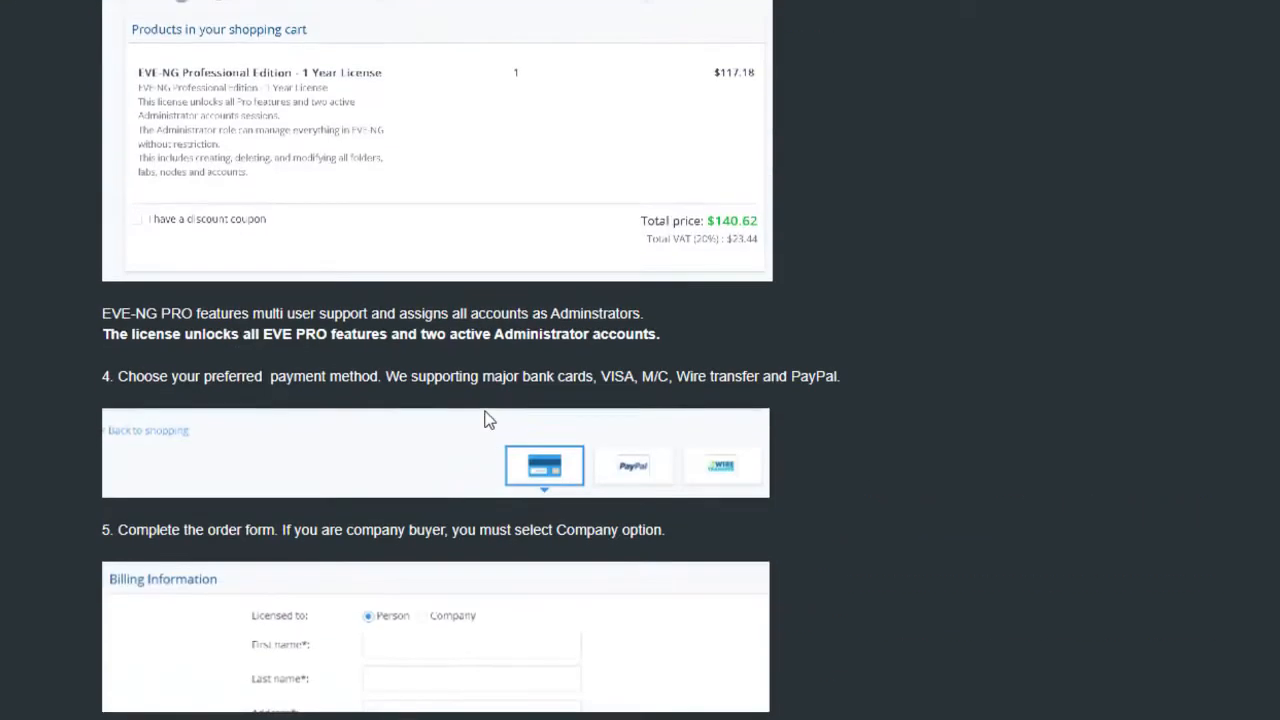
scroll(486, 418, "up", 12)
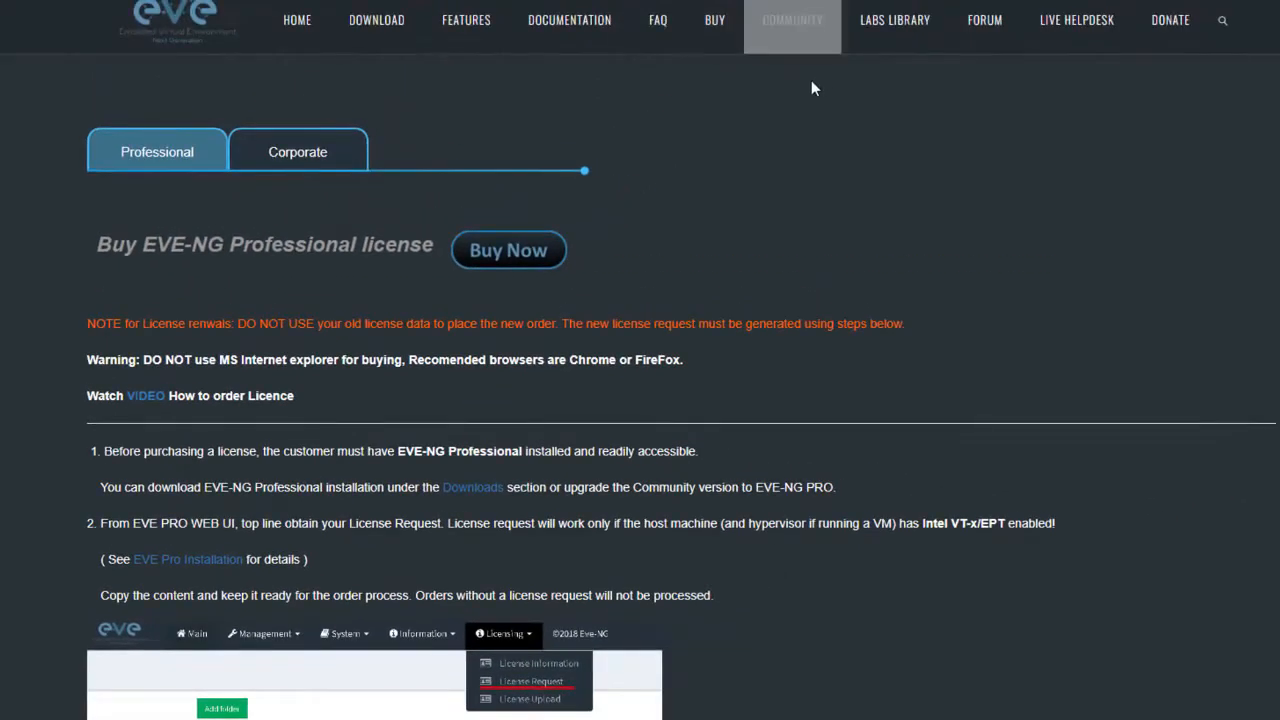
- Browse the EVE-NG home page, then reopen the license purchase page
left_click(296, 27)
scroll(471, 150, "down", 5)
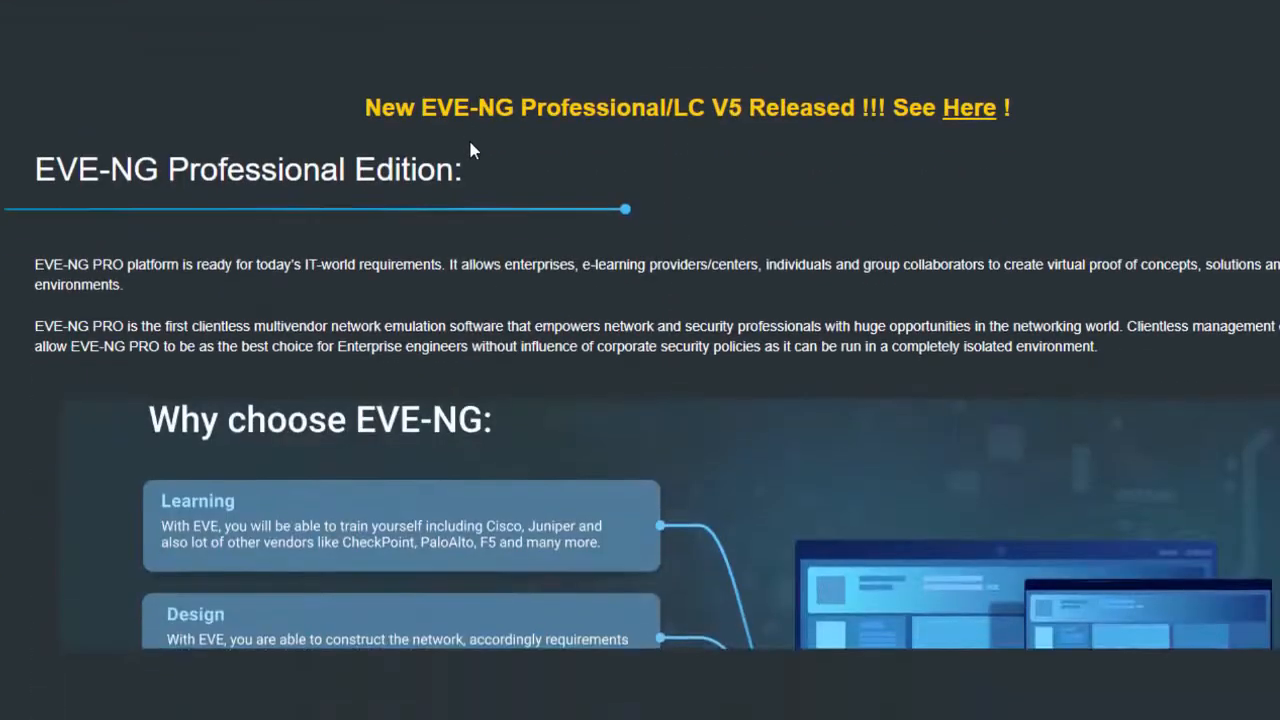
scroll(545, 150, "down", 10)
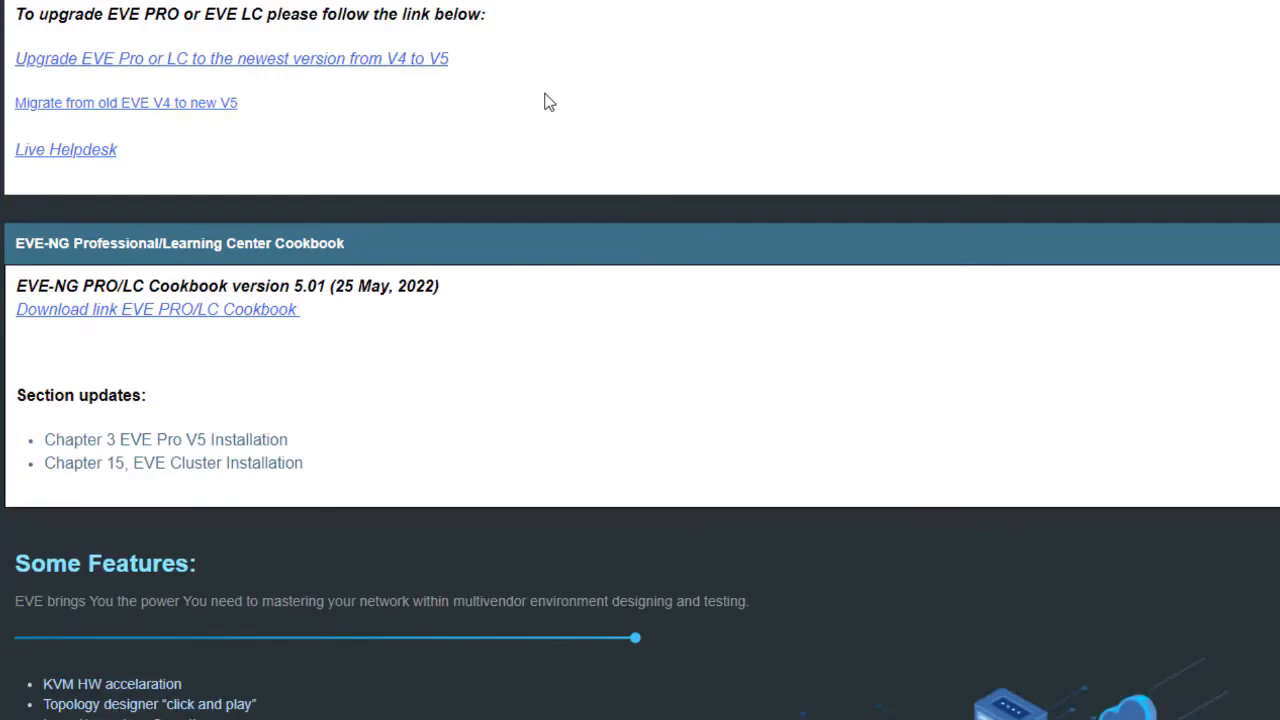
scroll(548, 102, "up", 2)
scroll(548, 102, "down", 12)
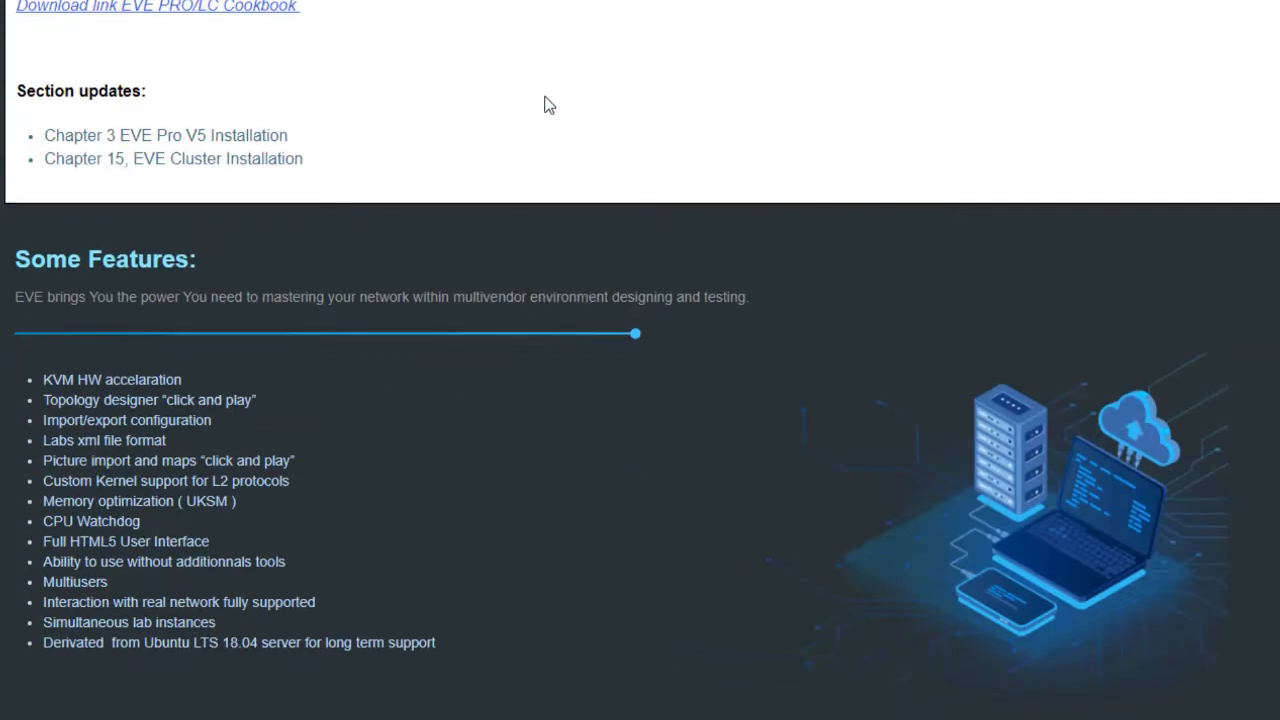
scroll(548, 102, "up", 15)
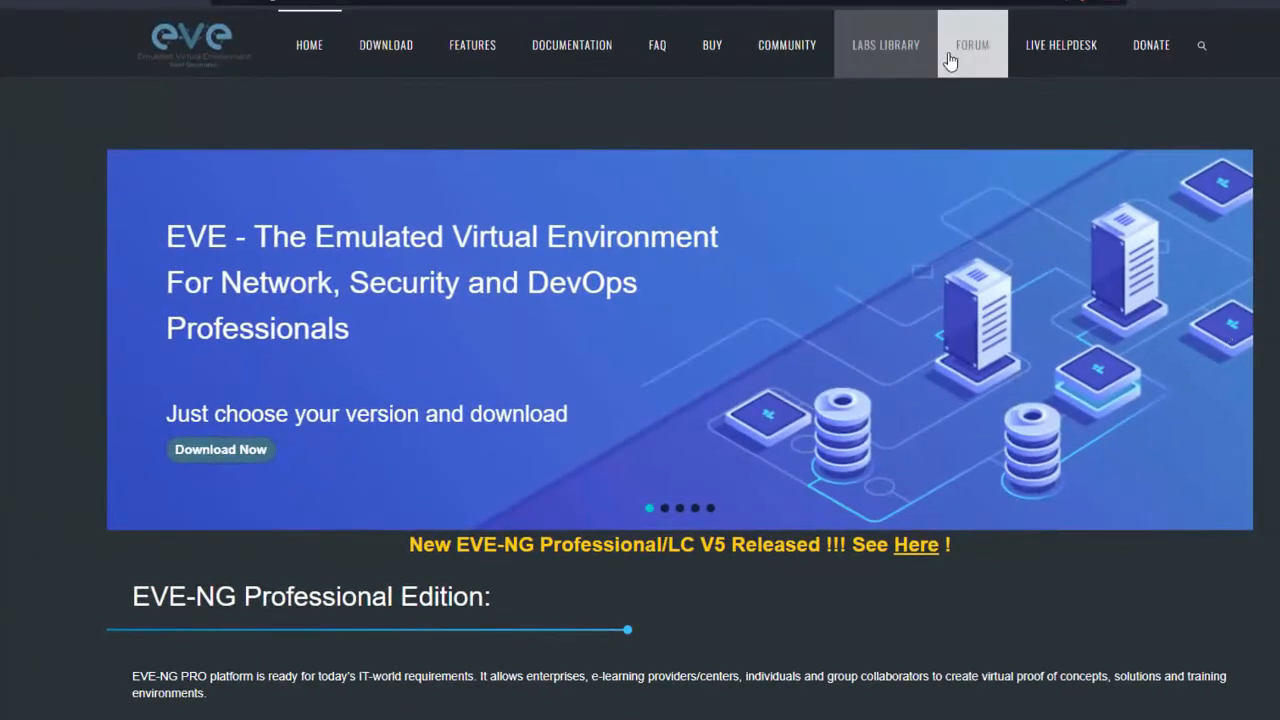
left_click(712, 45)
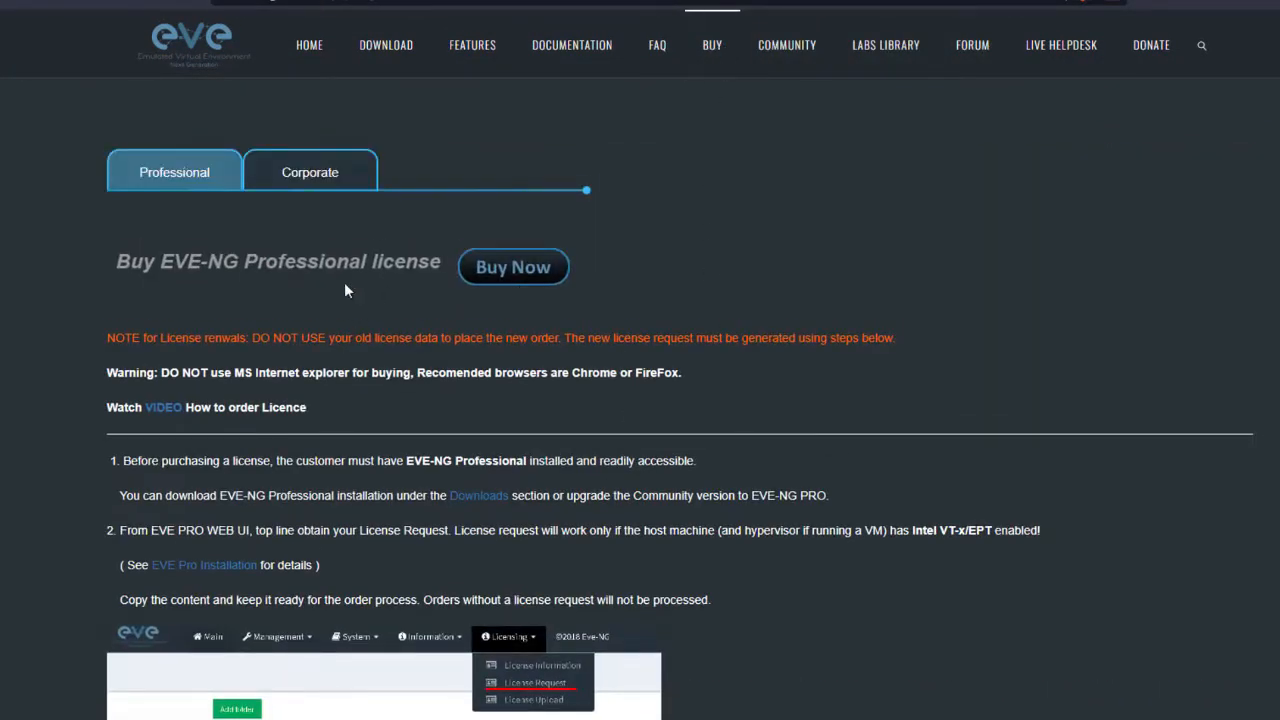
- Return to the download page and scroll to the Free Community Edition 5.0.1-13 links
left_click(386, 51)
scroll(557, 221, "down", 3)
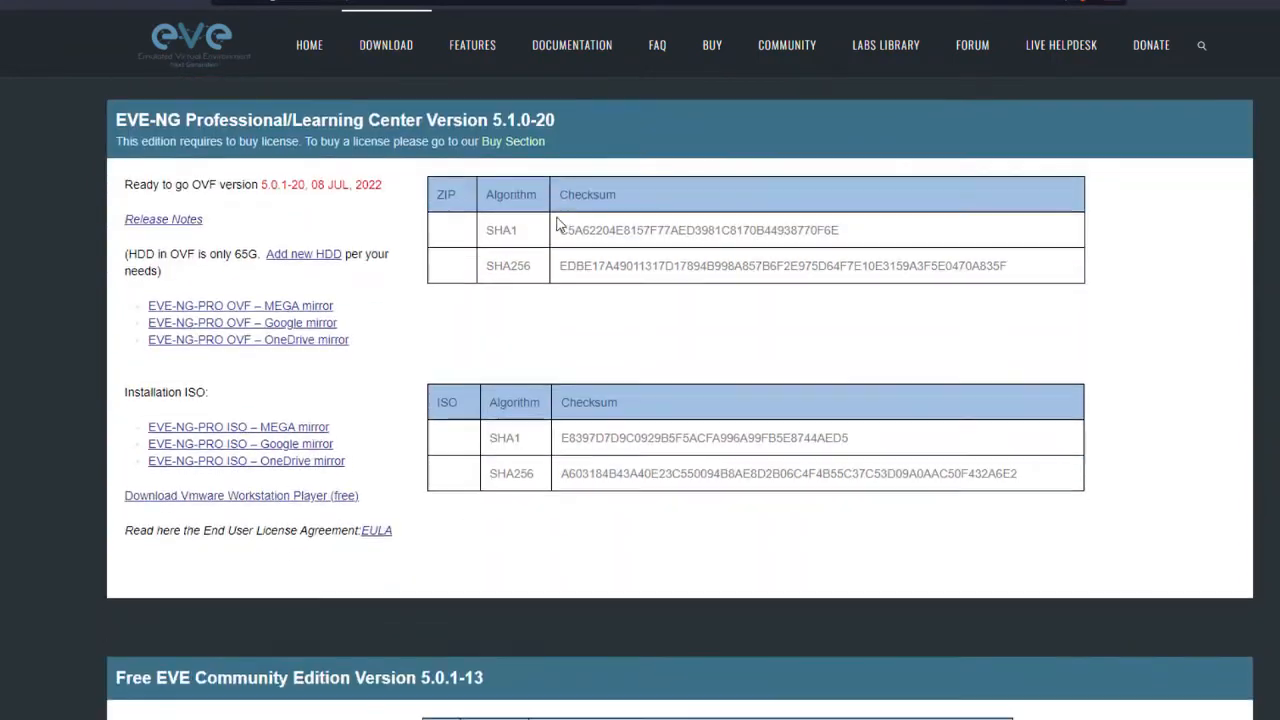
scroll(508, 251, "up", 2)
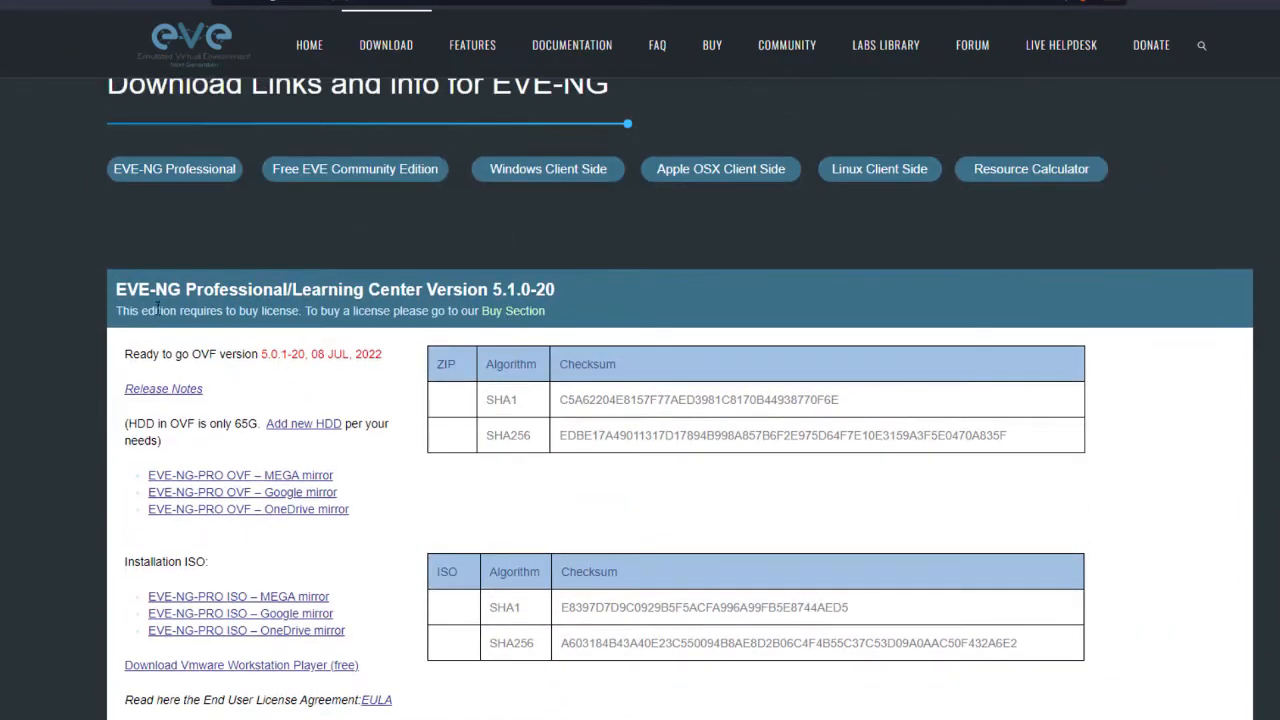
scroll(361, 377, "down", 4)
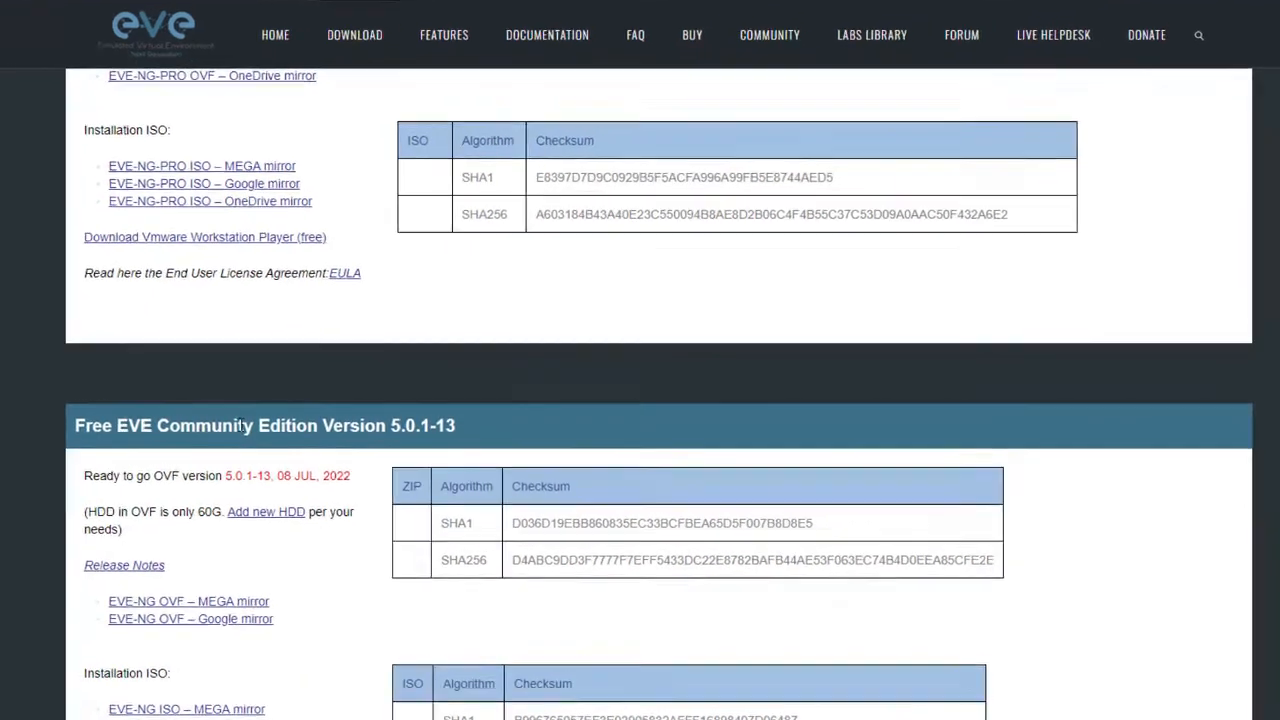
scroll(171, 446, "down", 3)
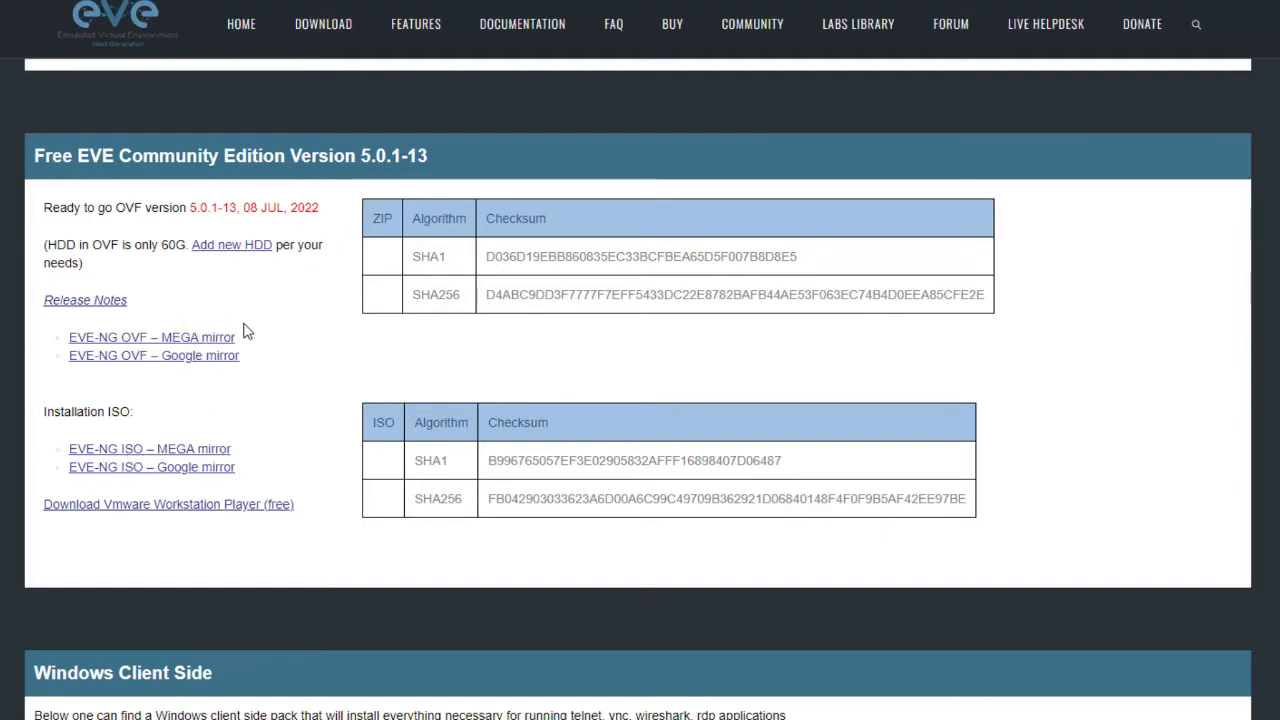
- Start a Standard Download of EVE-COM-5.0.1-13.zip (2.67 GB) from the EVE-NG OVF MEGA mirror
left_click(172, 340)
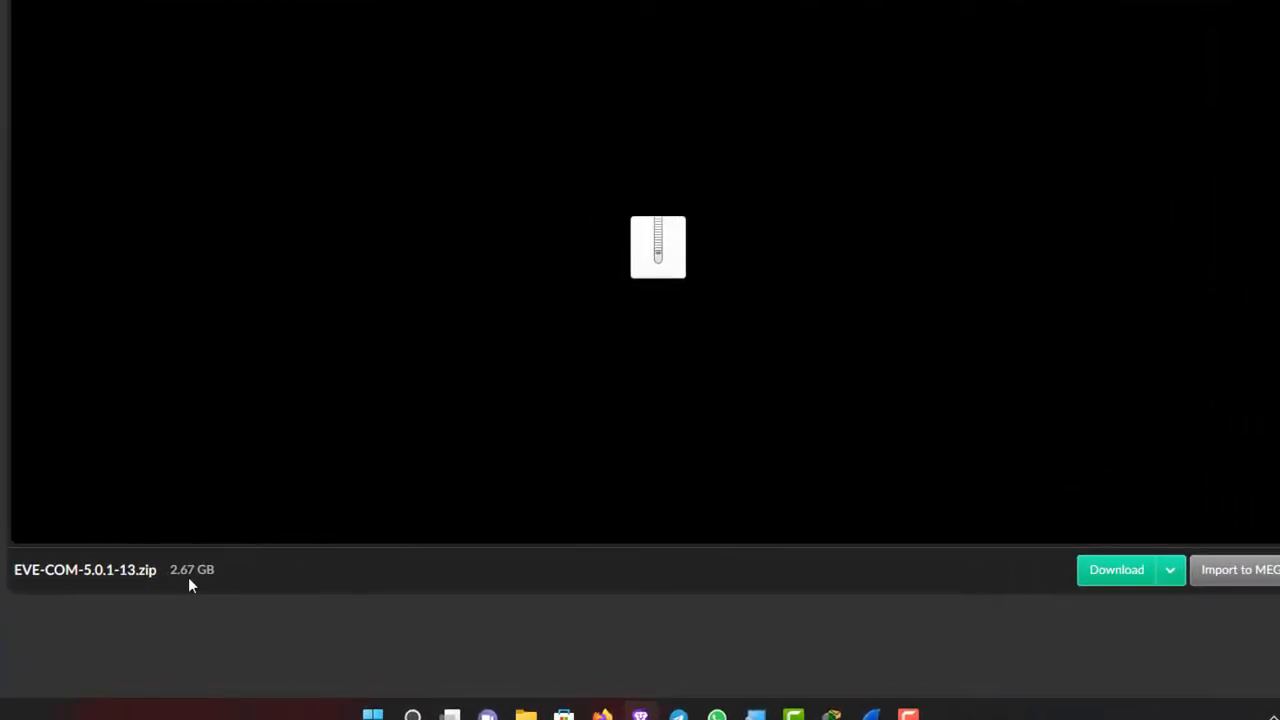
left_click(1168, 569)
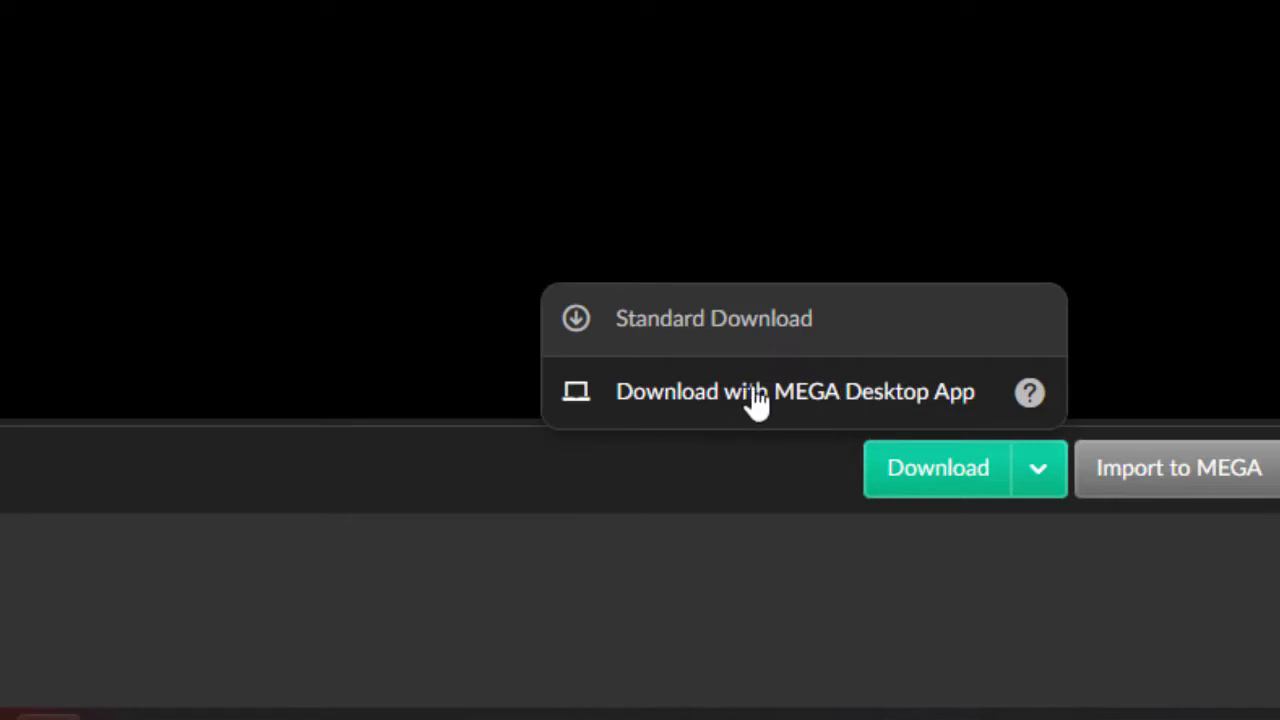
left_click(700, 320)
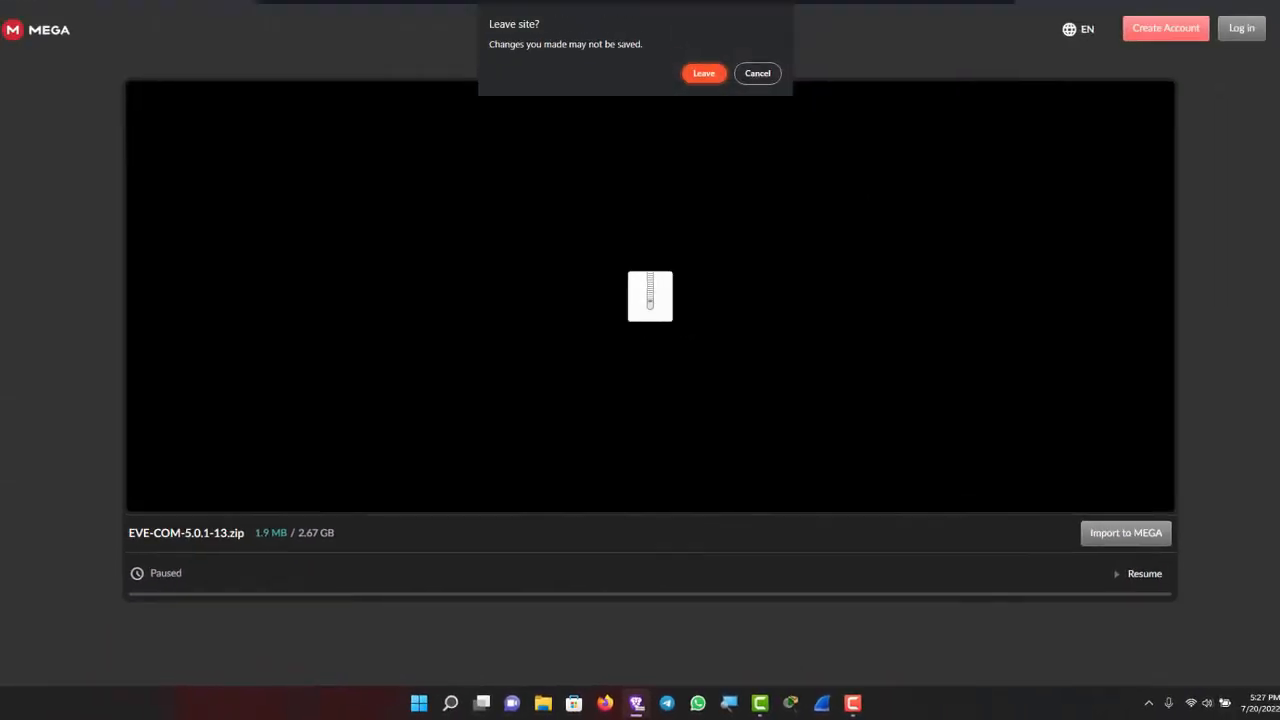
- Leave the MEGA download and close the Windows client pack tab without downloading it
left_click(704, 107)
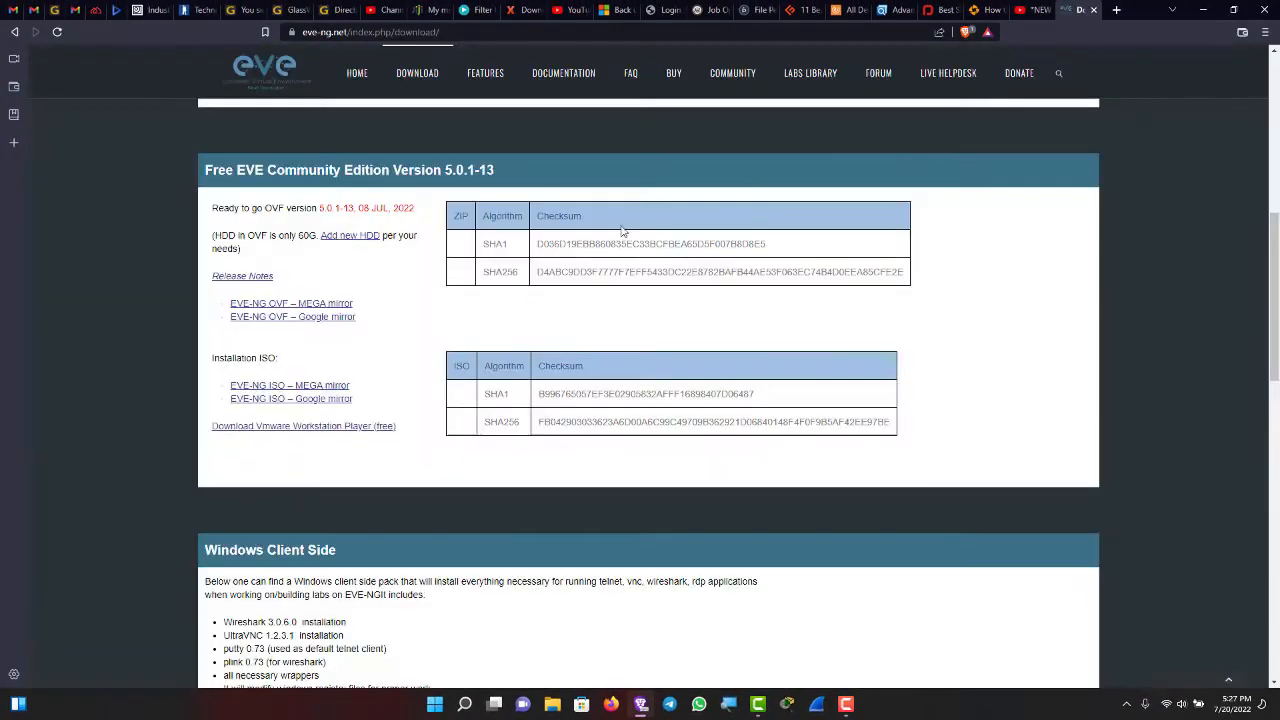
scroll(350, 444, "down", 2)
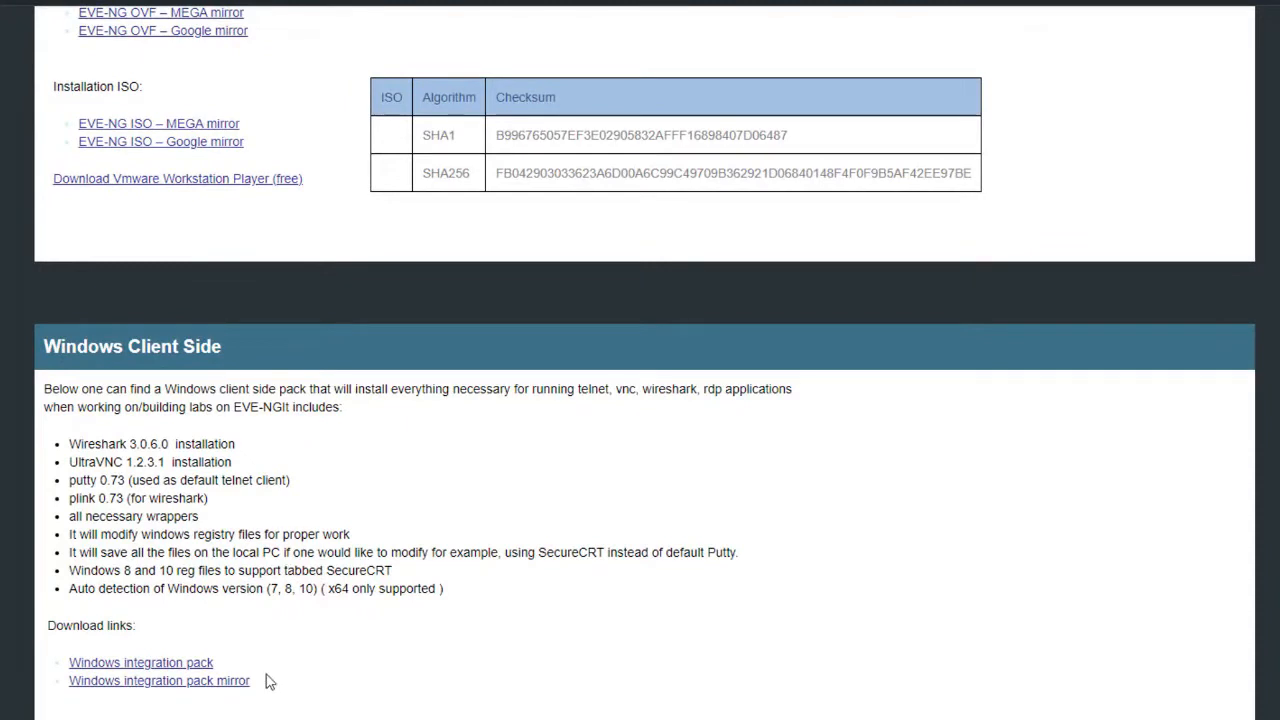
left_click(158, 663)
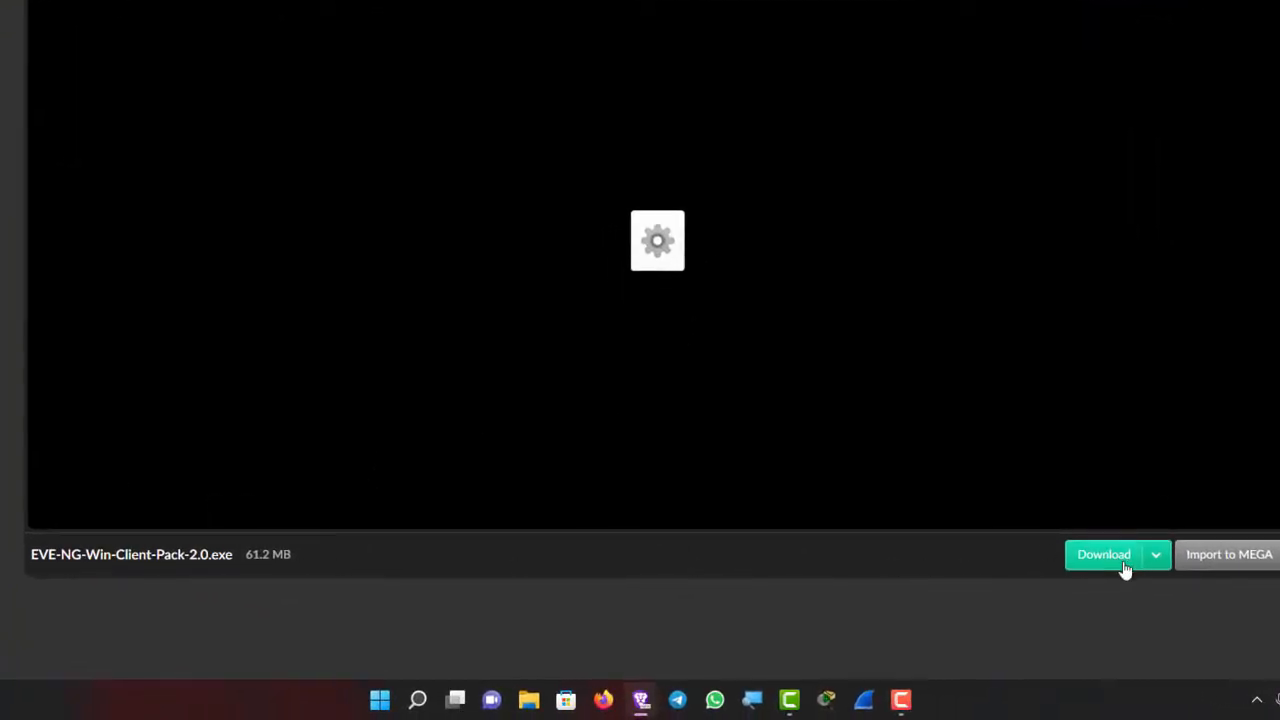
left_click(1156, 556)
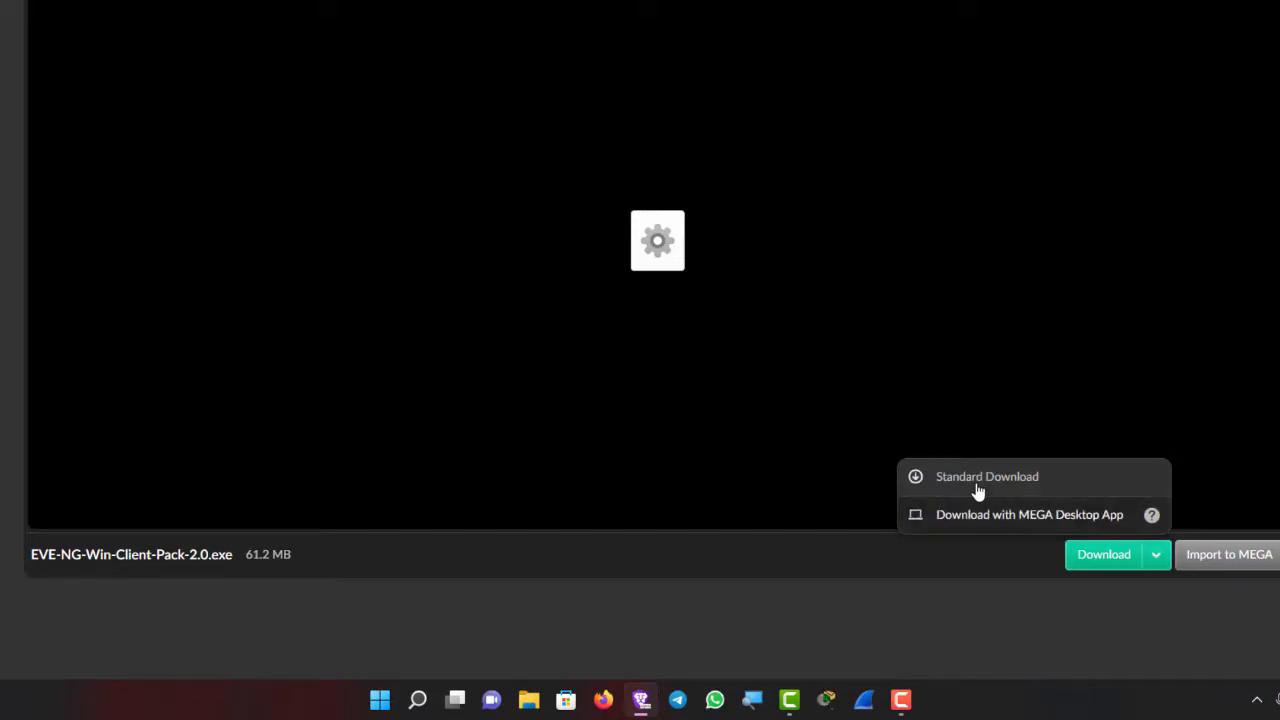
left_click(920, 611)
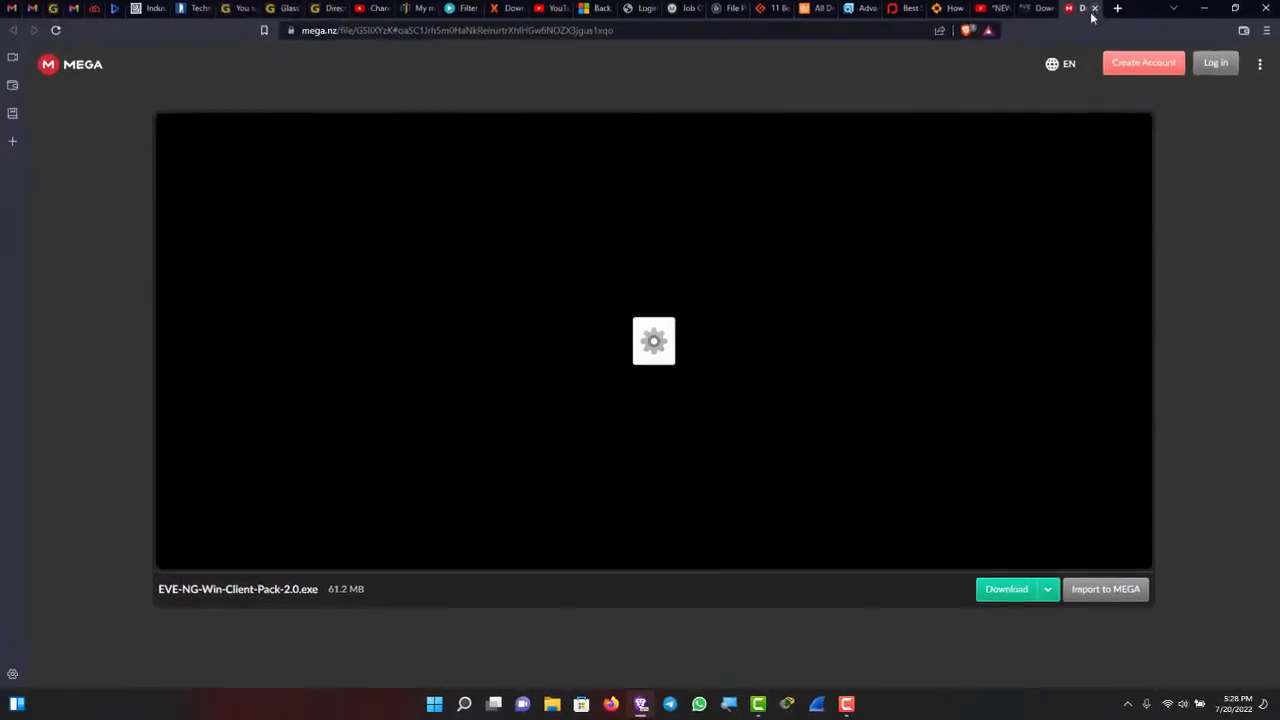
left_click(1093, 11)
- Scroll the EVE-NG download page back up to the Professional 5.1.0-20 section
scroll(370, 416, "up", 3)
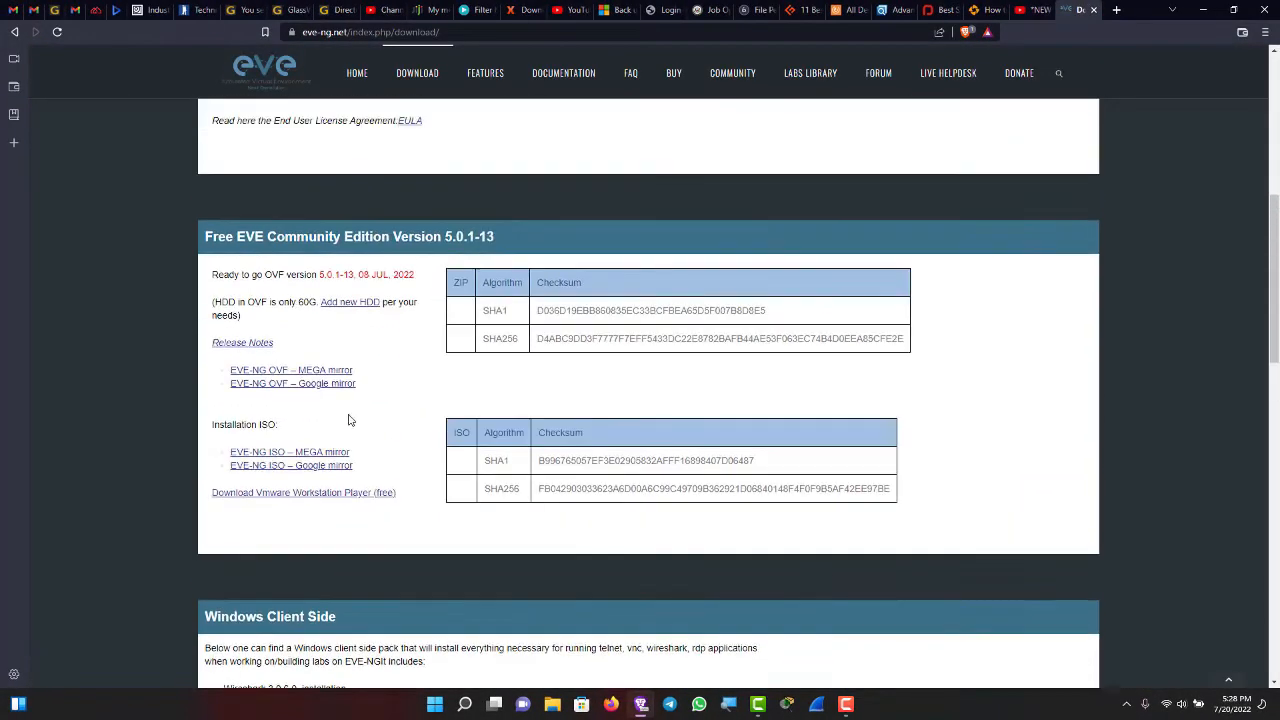
scroll(321, 418, "up", 4)
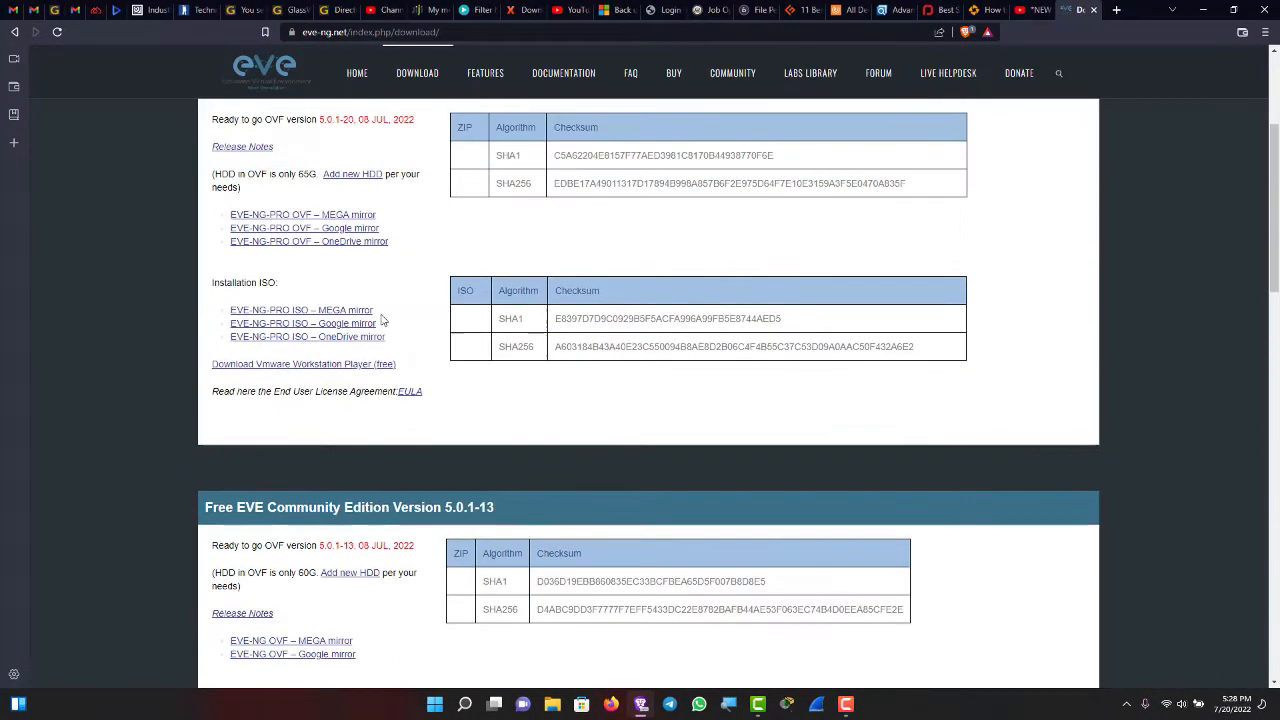
scroll(315, 293, "down", 2)
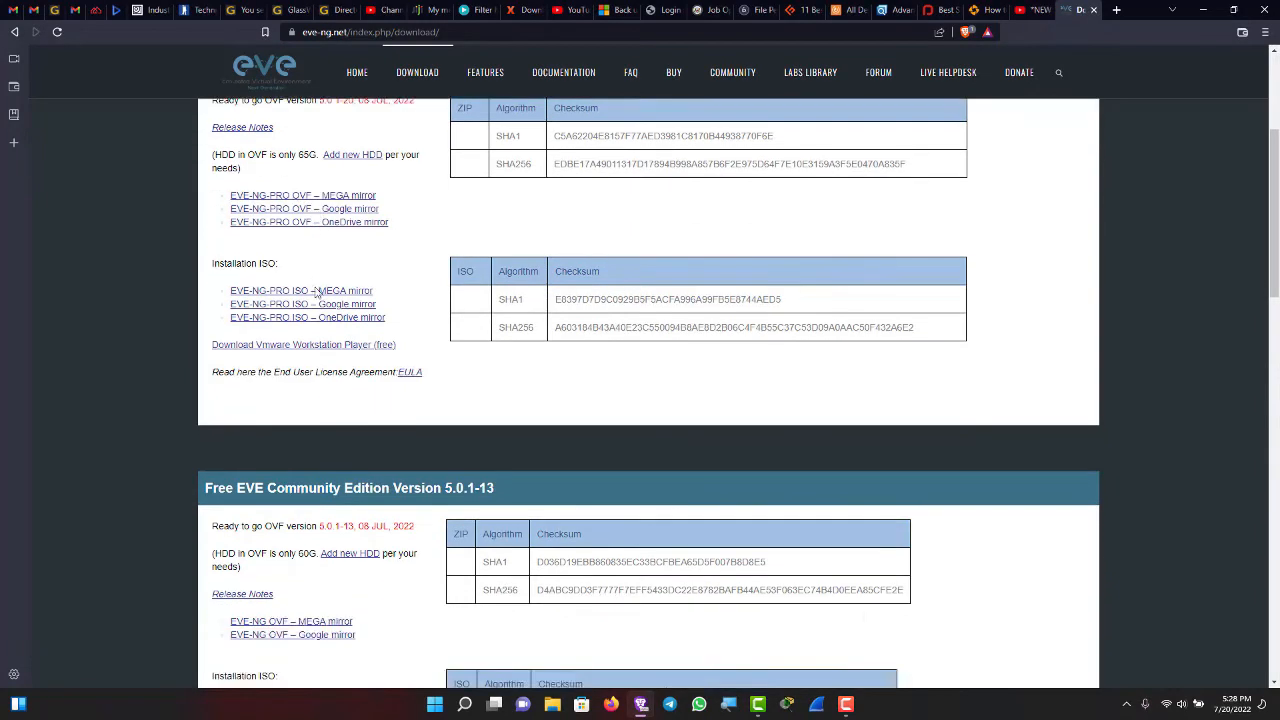
scroll(374, 301, "up", 2)
scroll(420, 258, "up", 1)
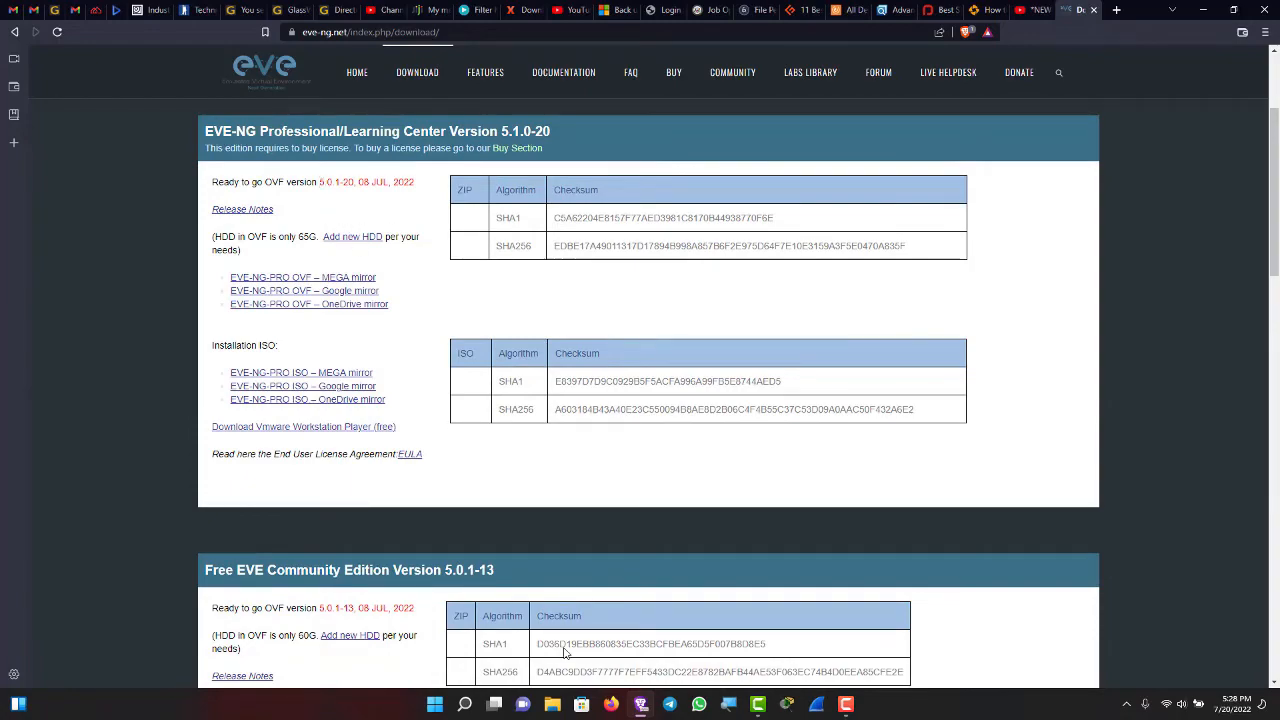
- Navigate File Explorer to D:\VMWARES\EVE PNET\EVE-PRO-5.0.1-17
left_click(552, 704)
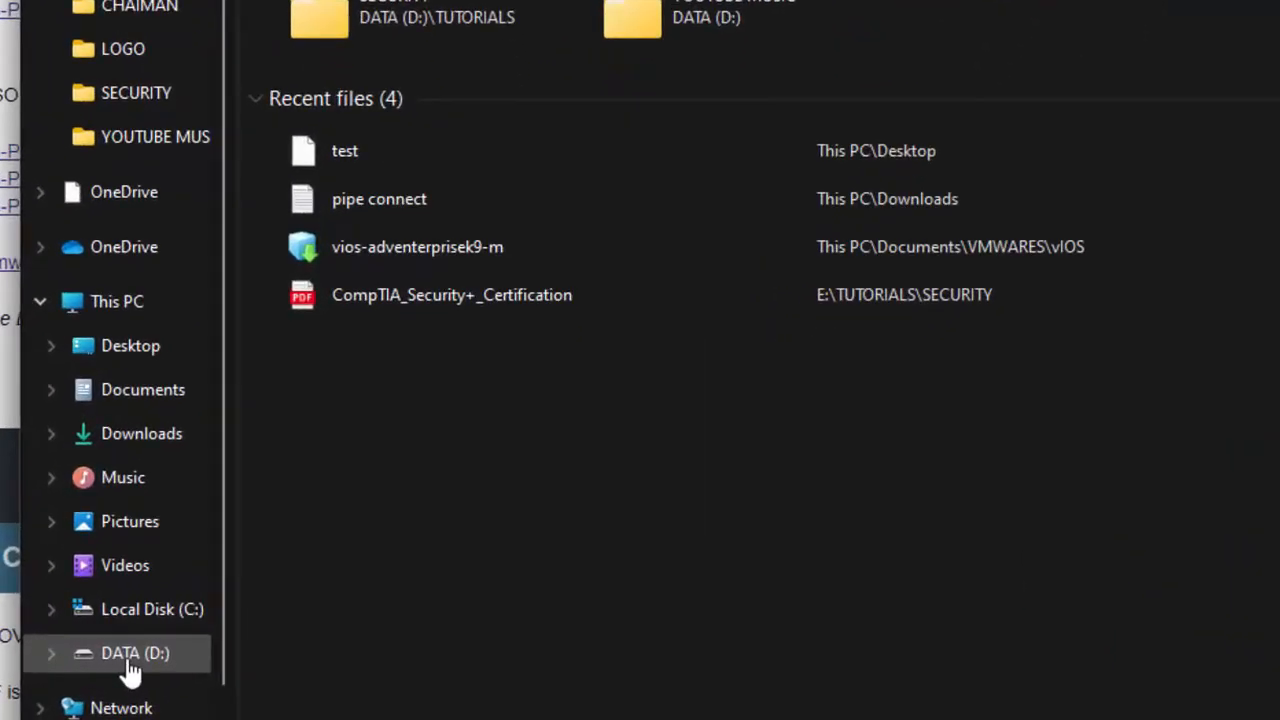
left_click(249, 682)
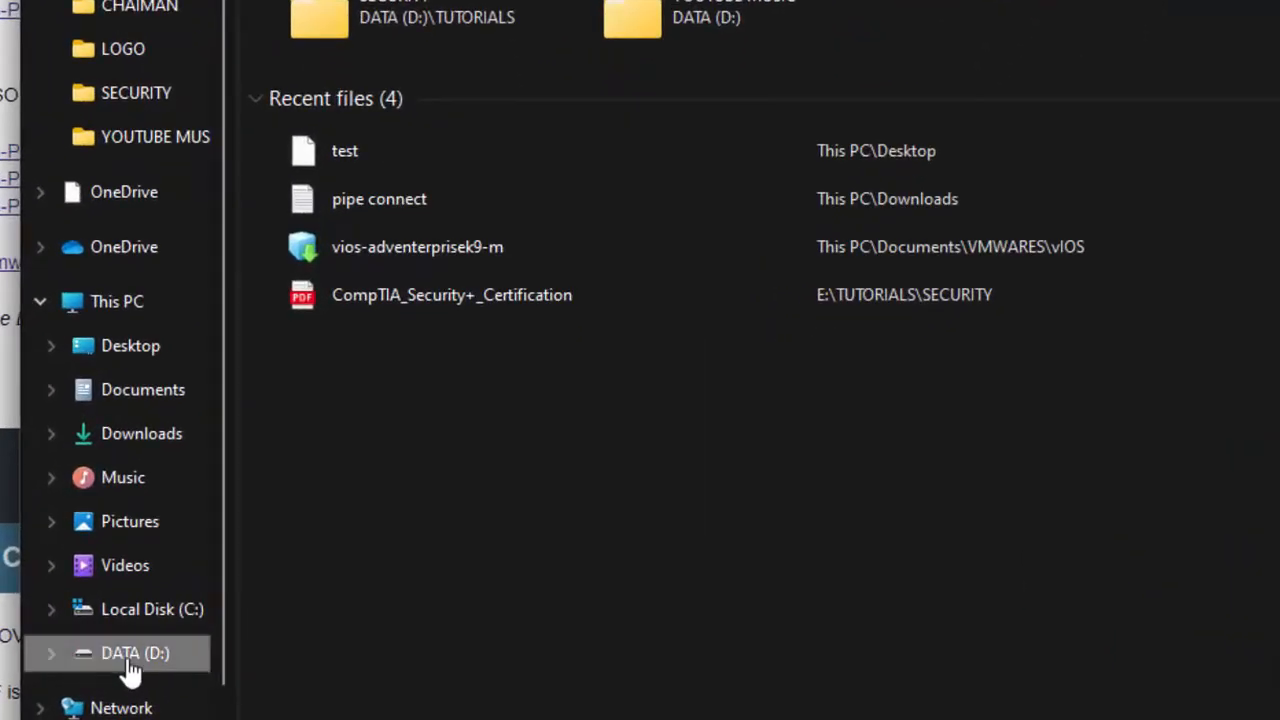
scroll(420, 300, "down", 2)
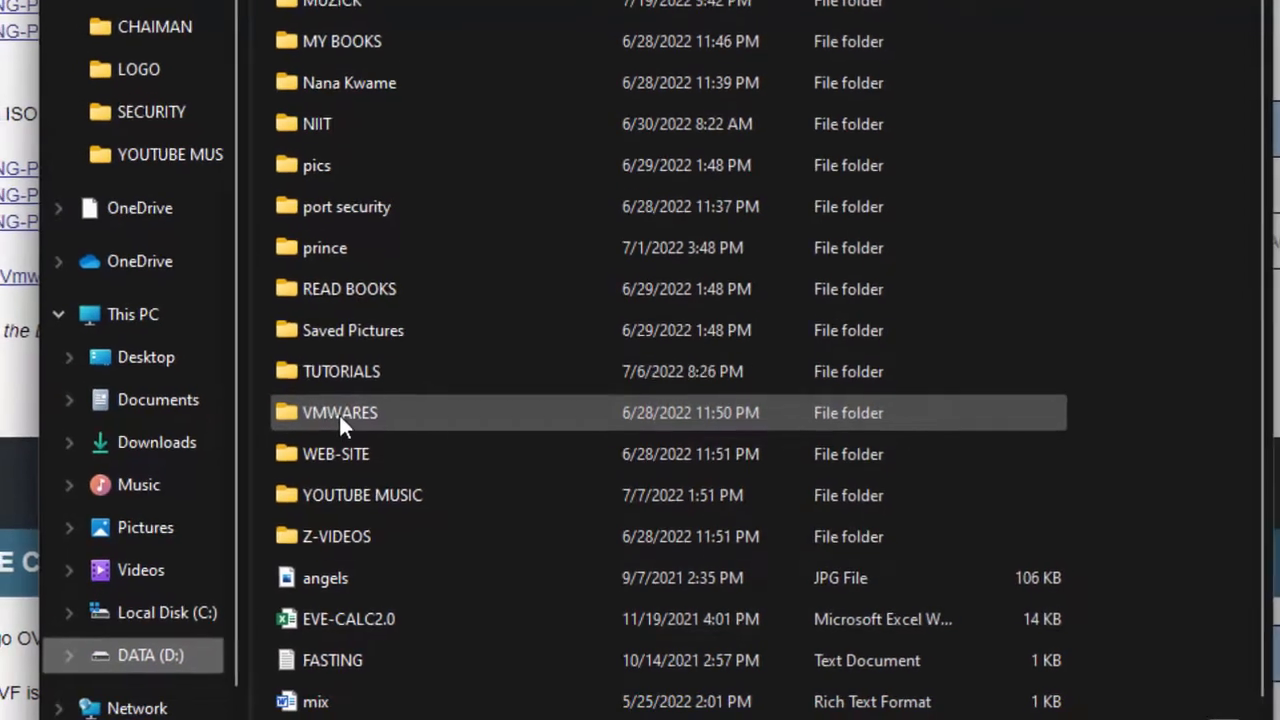
double_click(339, 413)
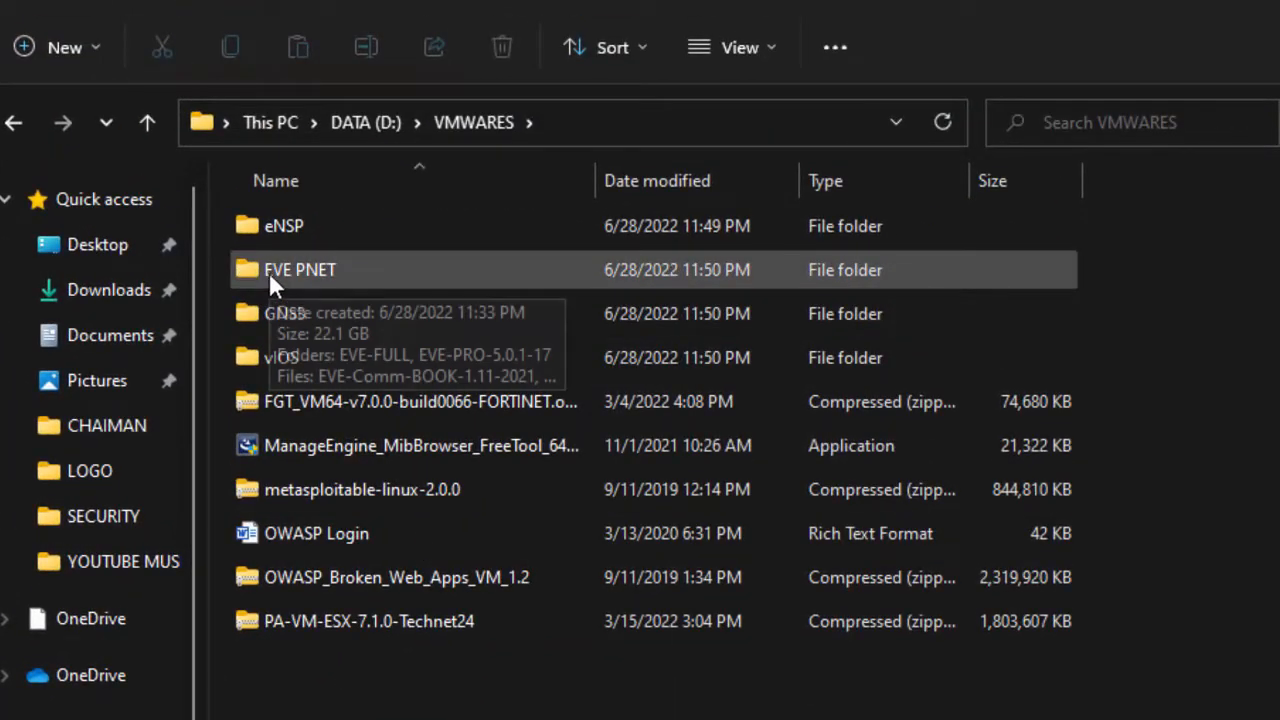
double_click(321, 272)
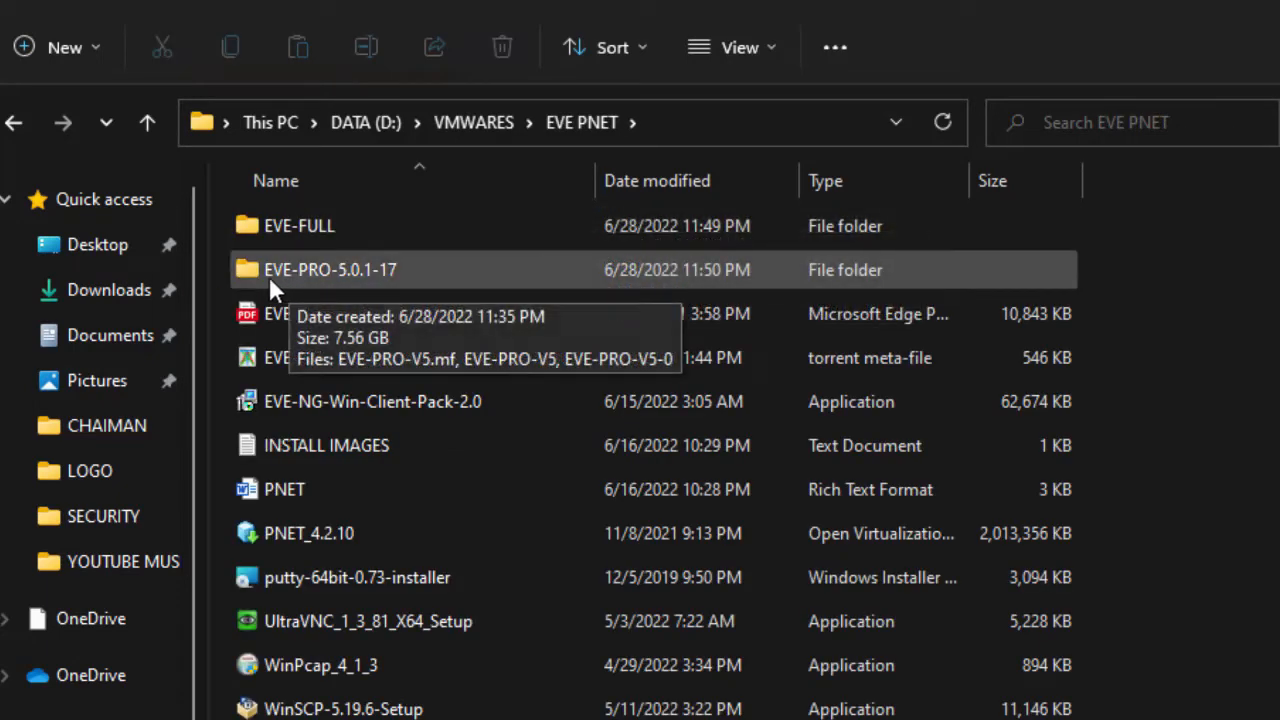
double_click(330, 272)
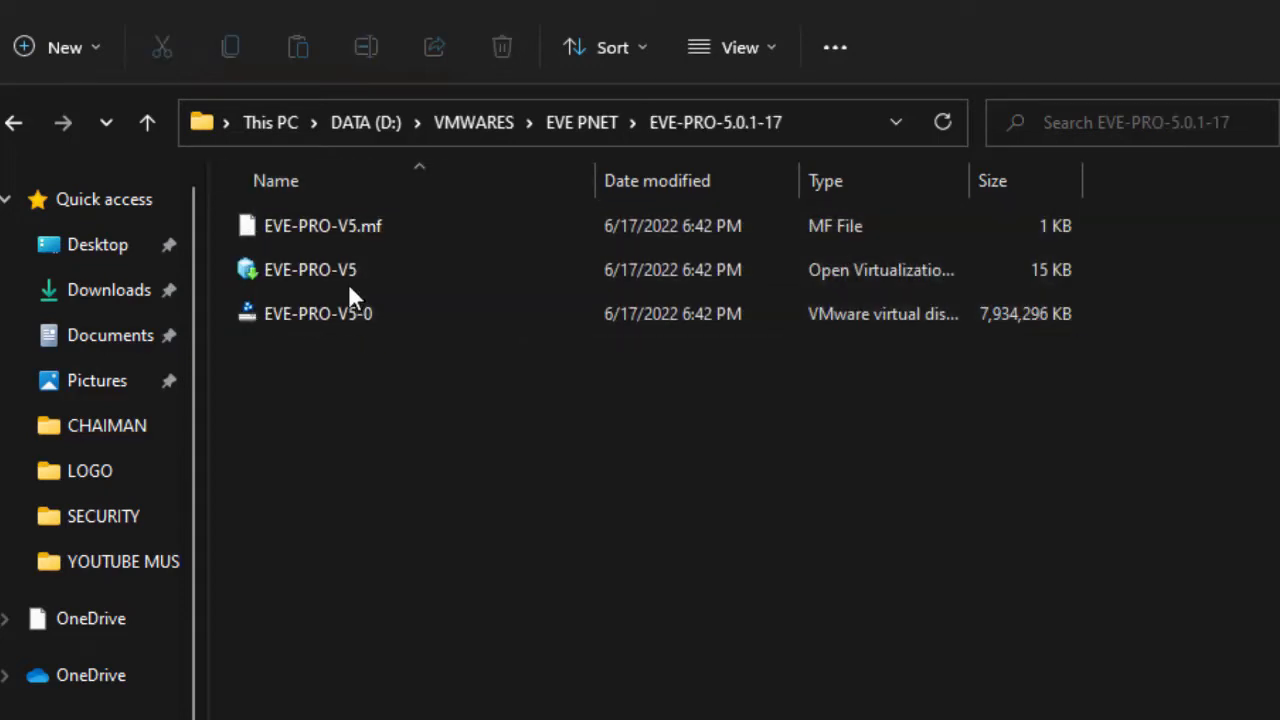
- Go up to EVE PNET and select PNET_4.2.10, UltraVNC, putty, the client pack, PNET and INSTALL IMAGES
left_click(150, 124)
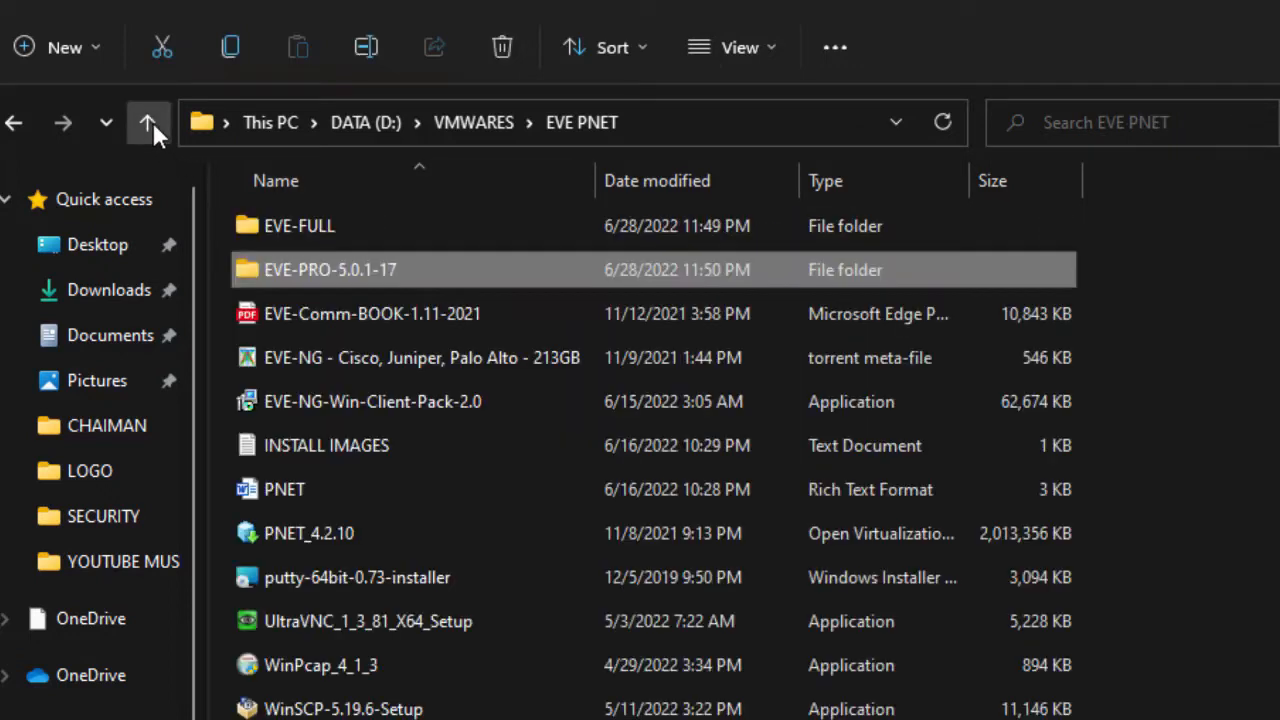
left_click(339, 226)
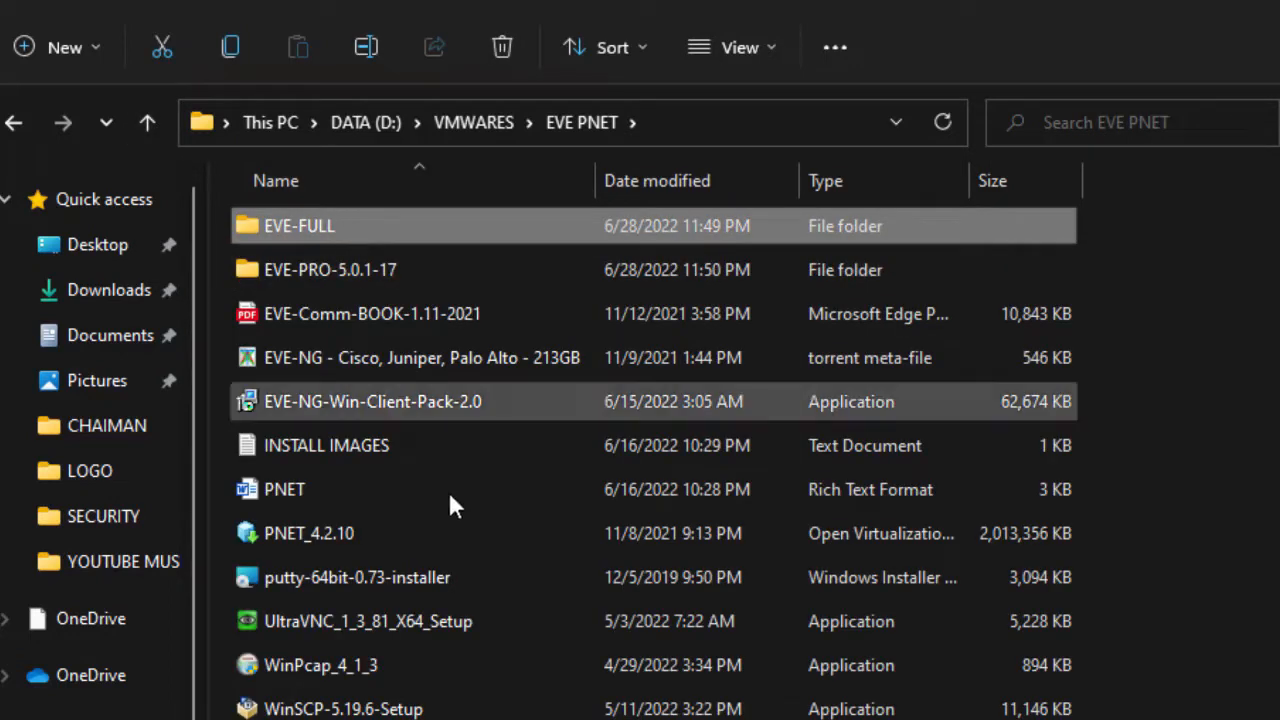
left_click(386, 536)
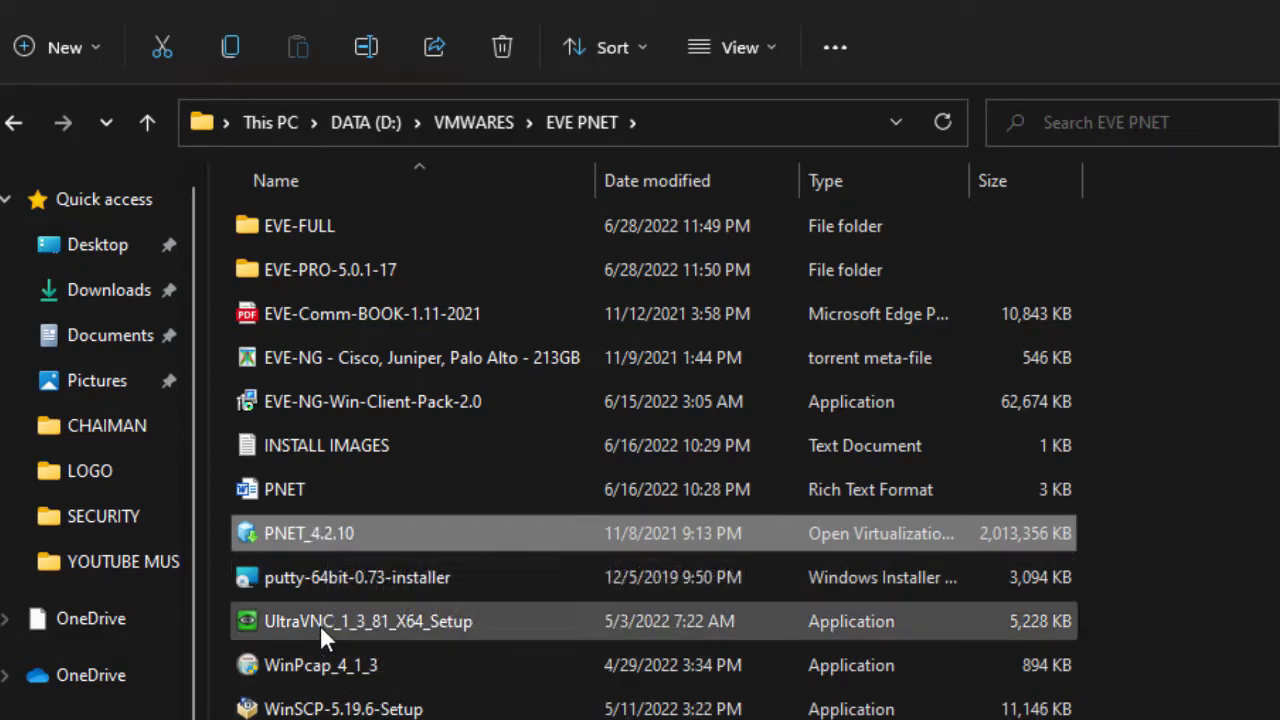
left_click(266, 628)
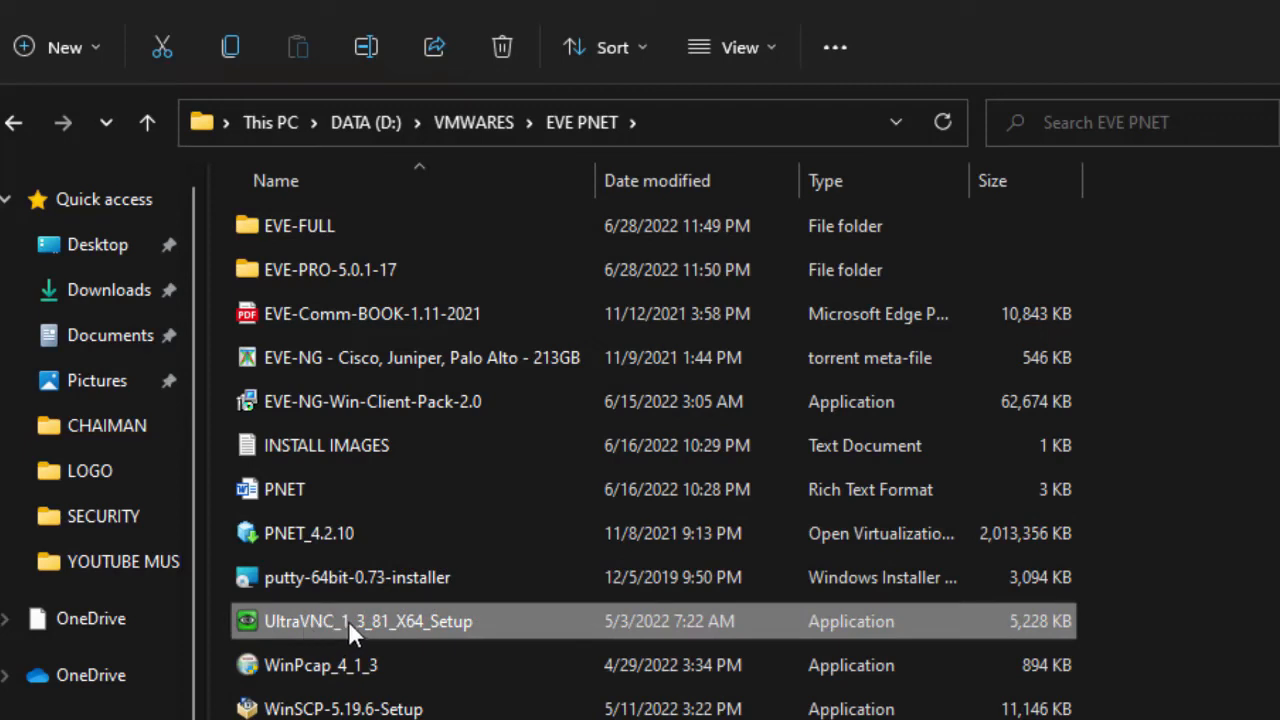
left_click(340, 581)
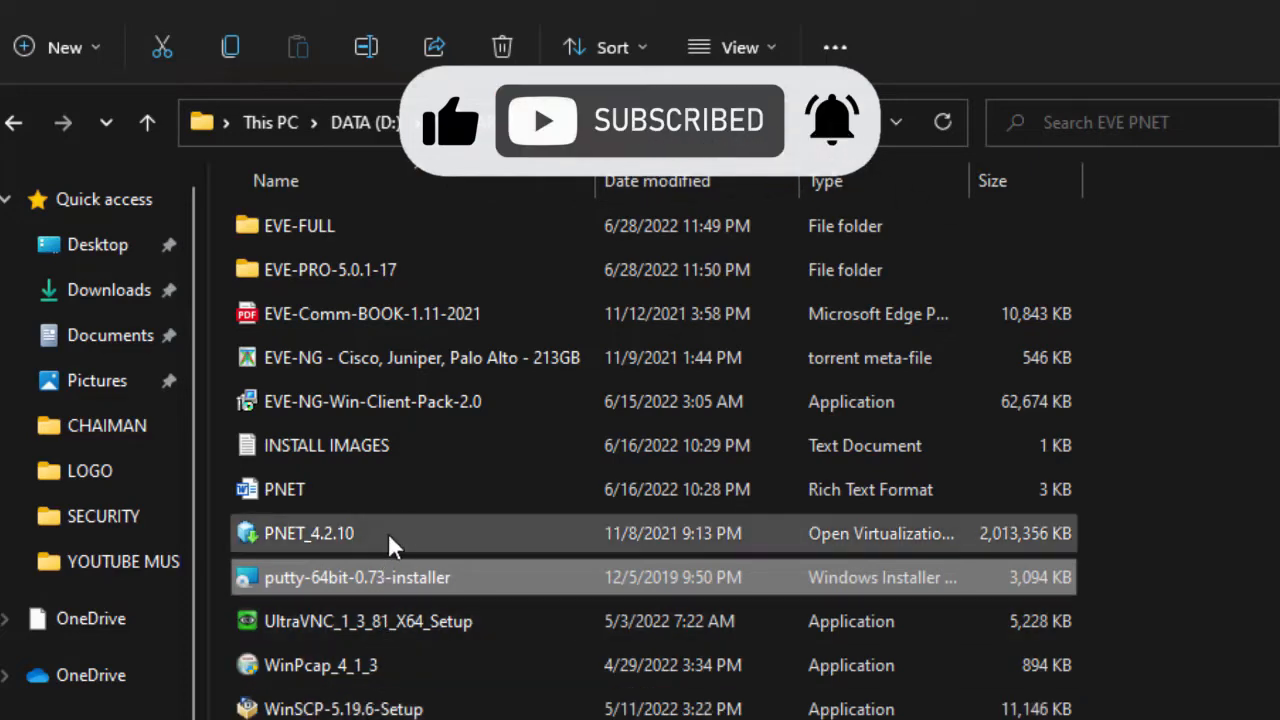
left_click(400, 405)
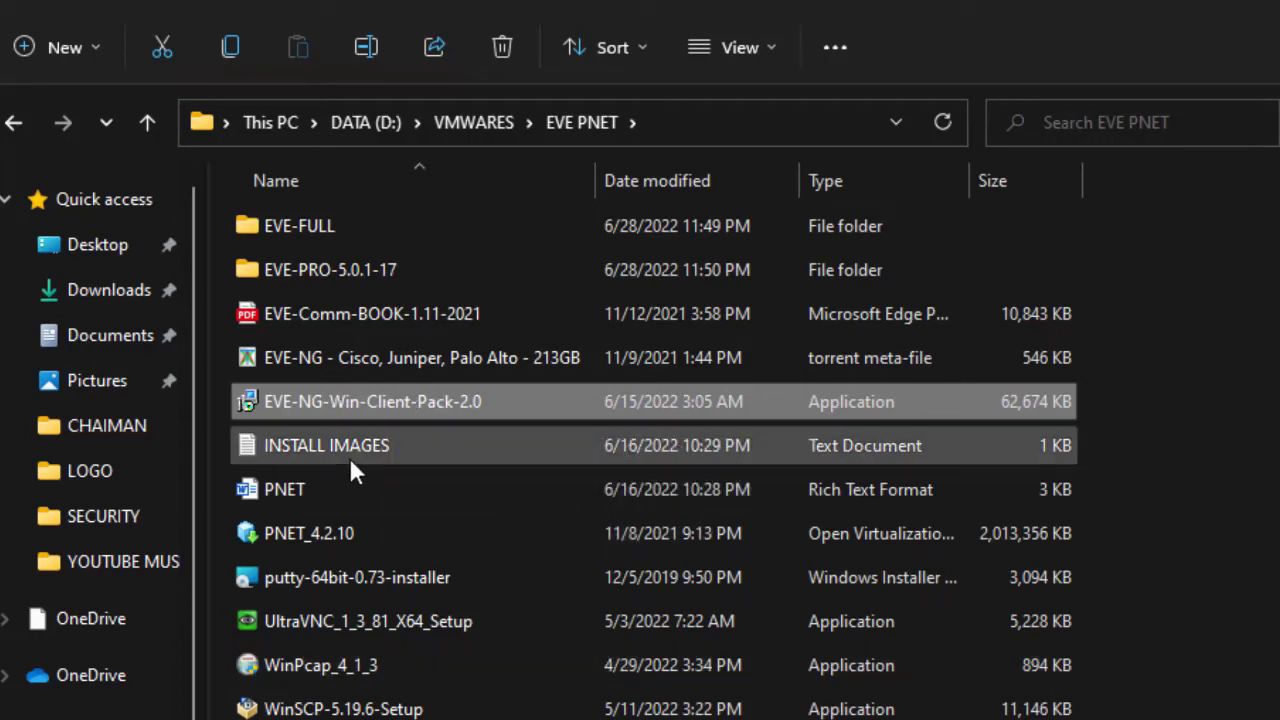
left_click(300, 484)
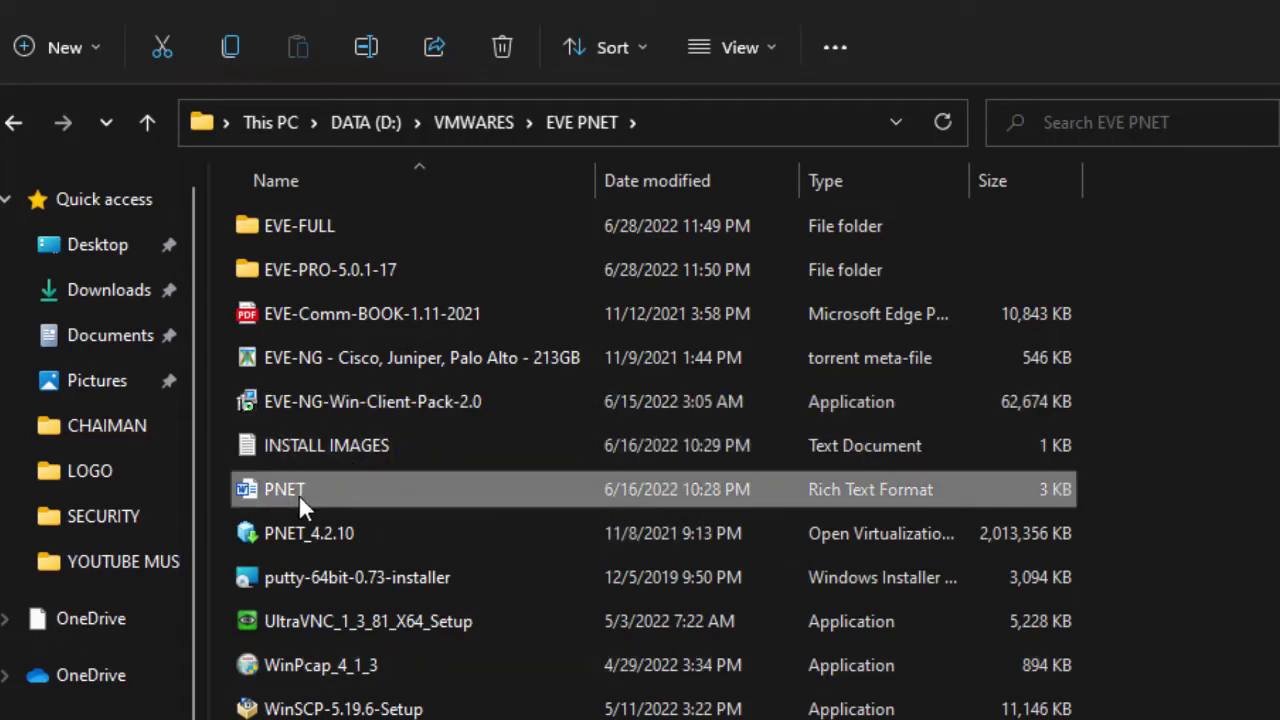
left_click(333, 449)
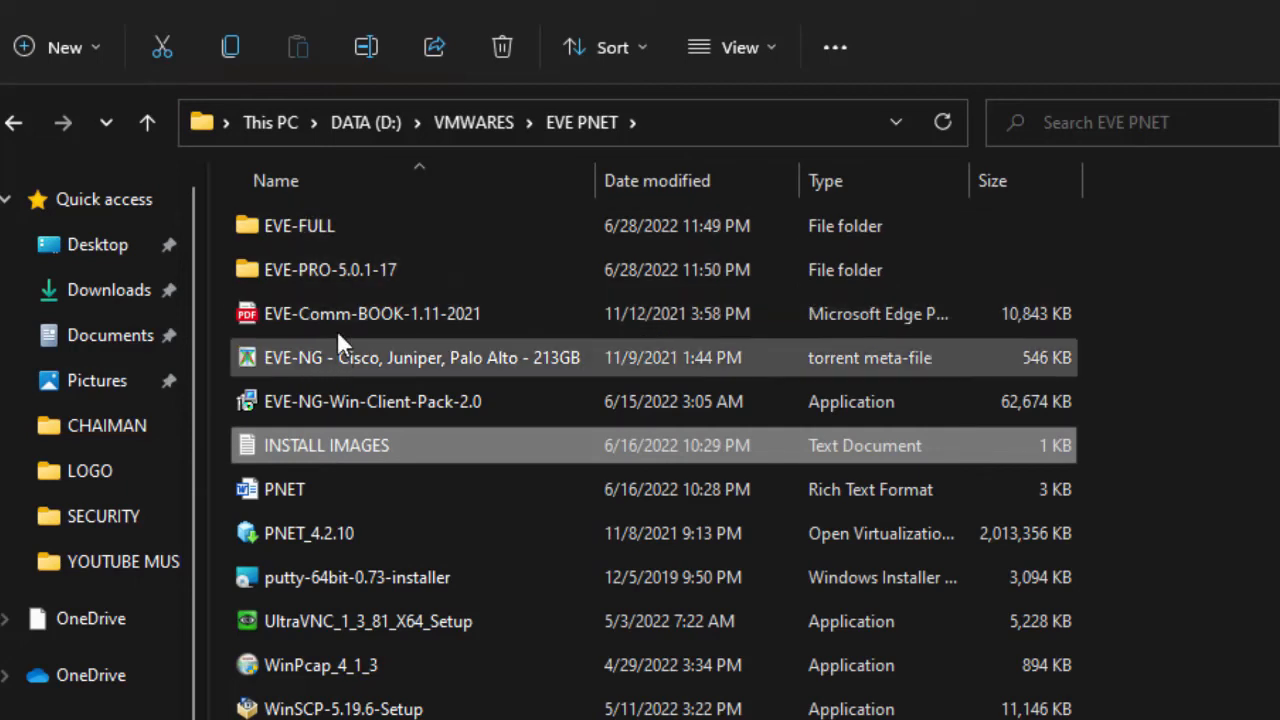
- Browse the iol\bin and qemu image folders in EVE-FULL, then return to EVE PNET
double_click(303, 224)
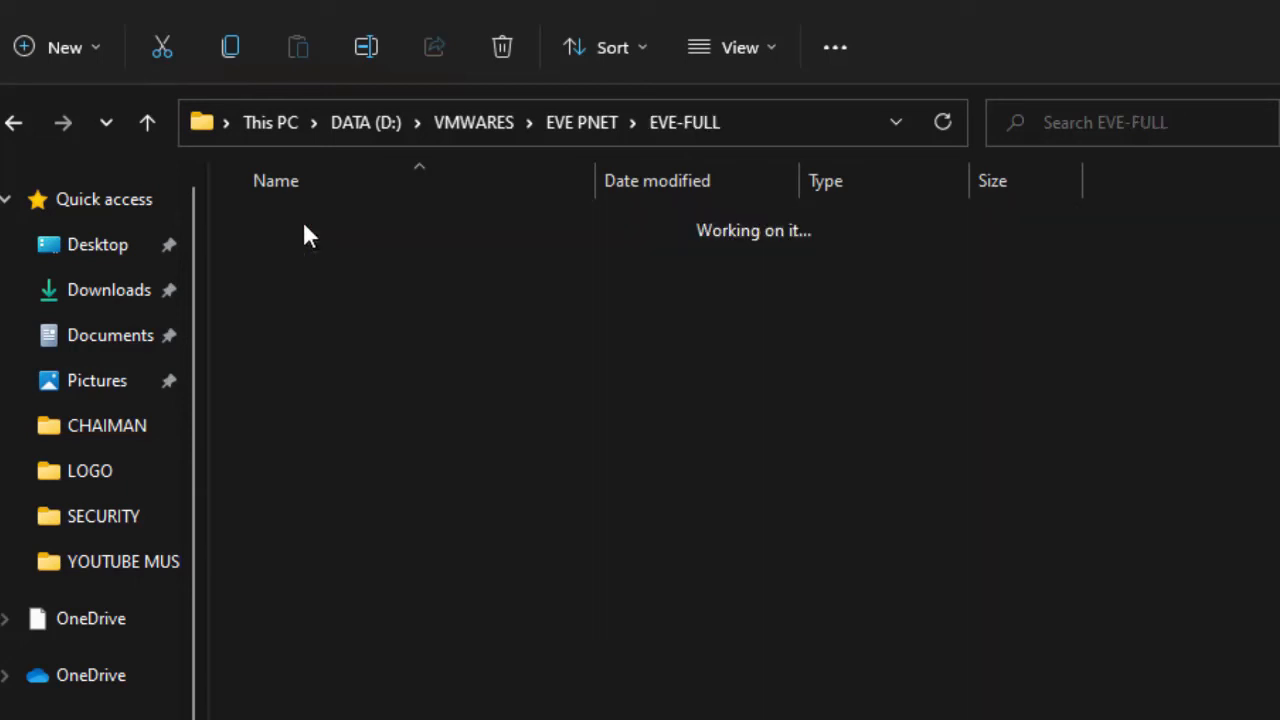
double_click(336, 234)
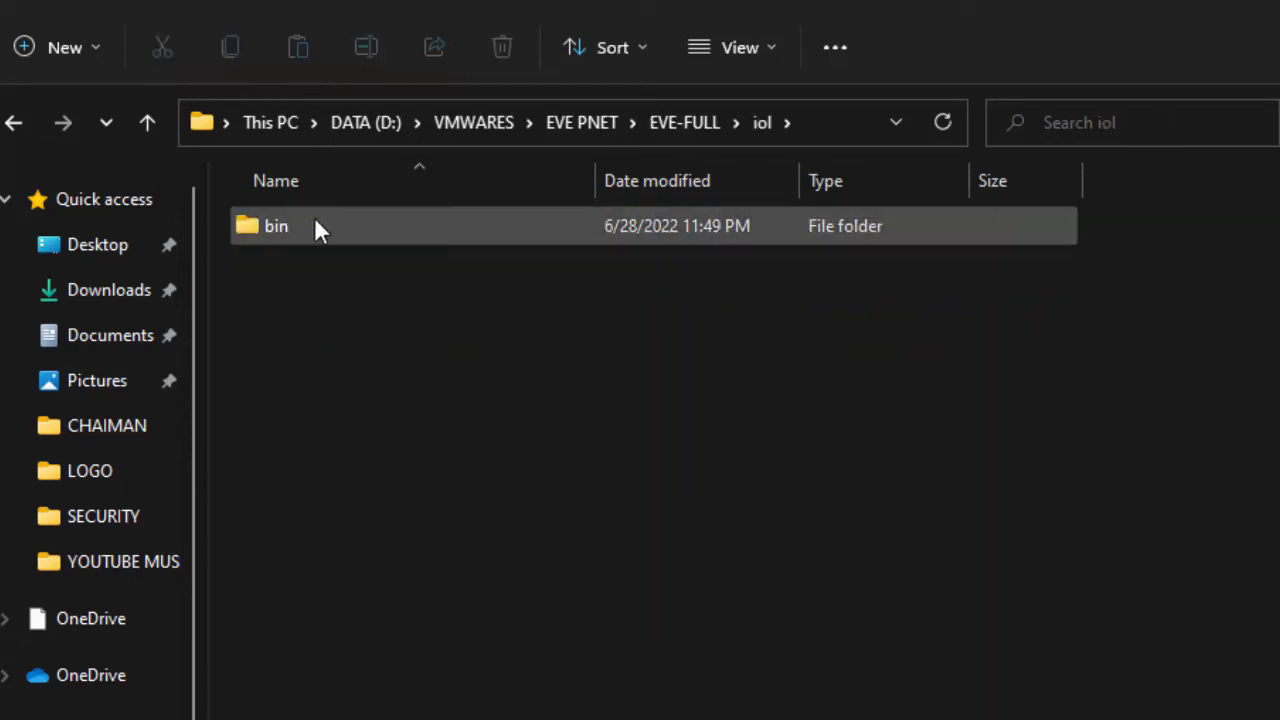
double_click(315, 225)
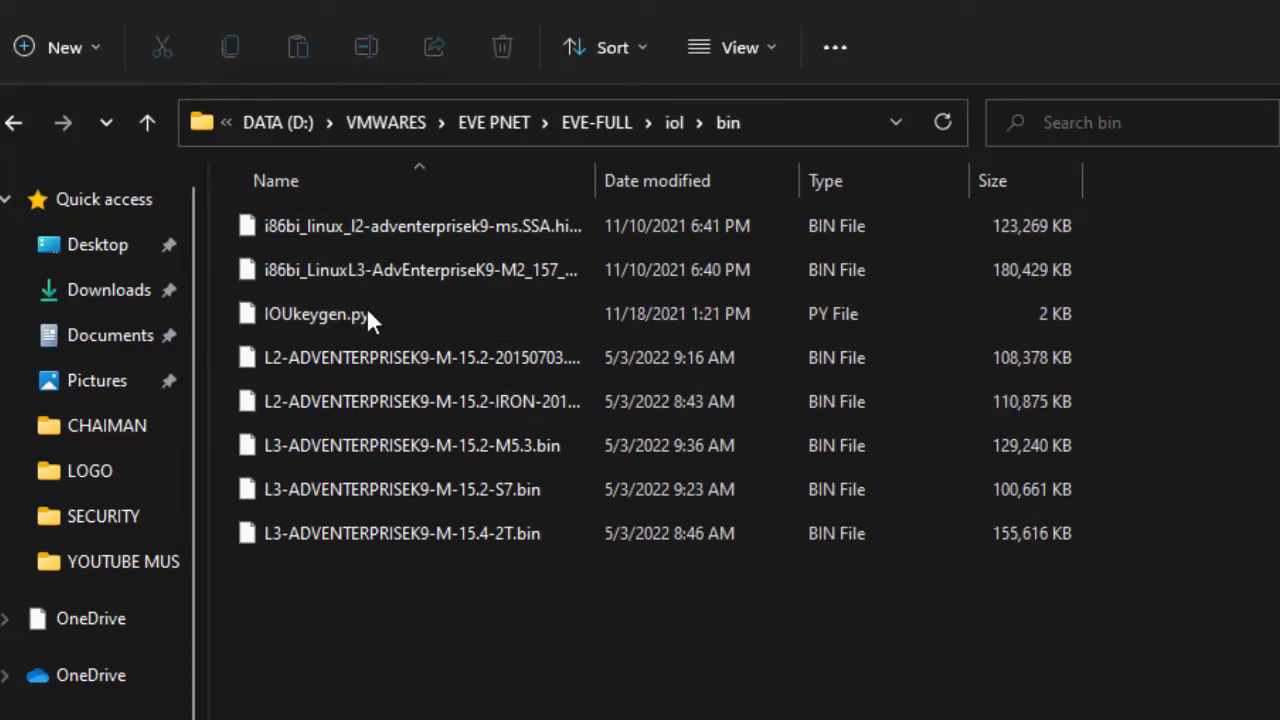
left_click(150, 125)
left_click(148, 125)
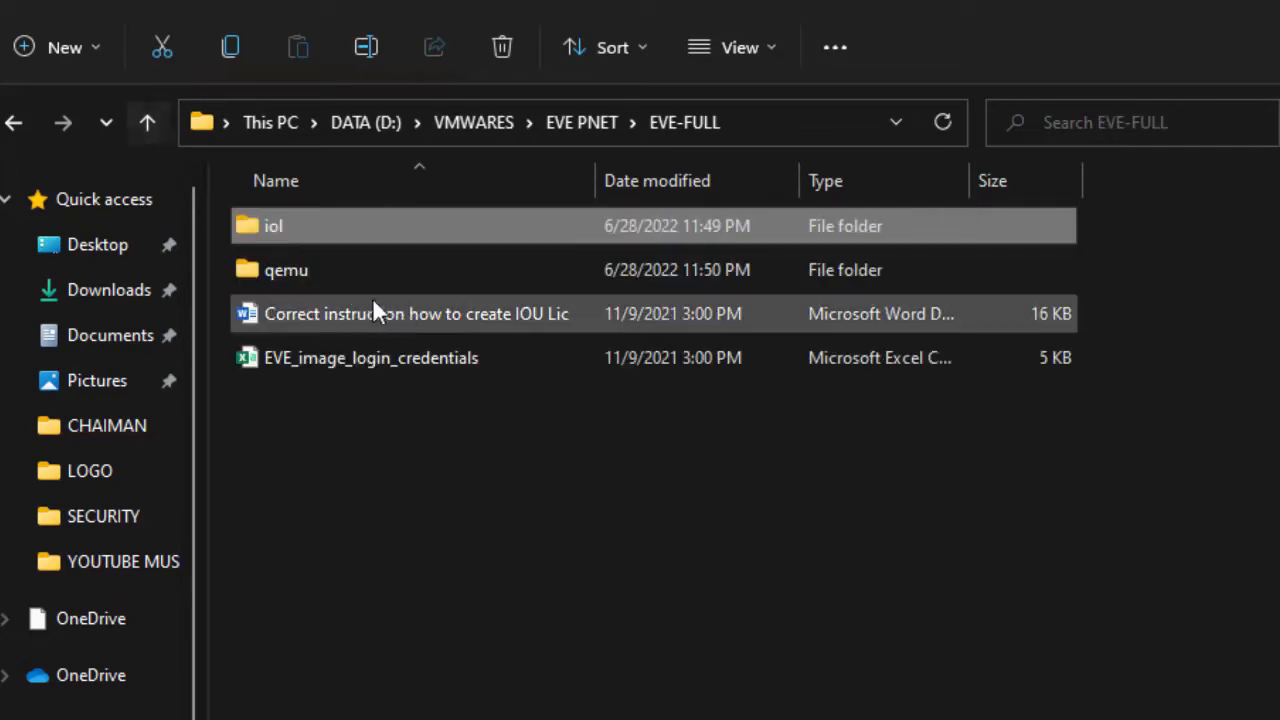
double_click(317, 274)
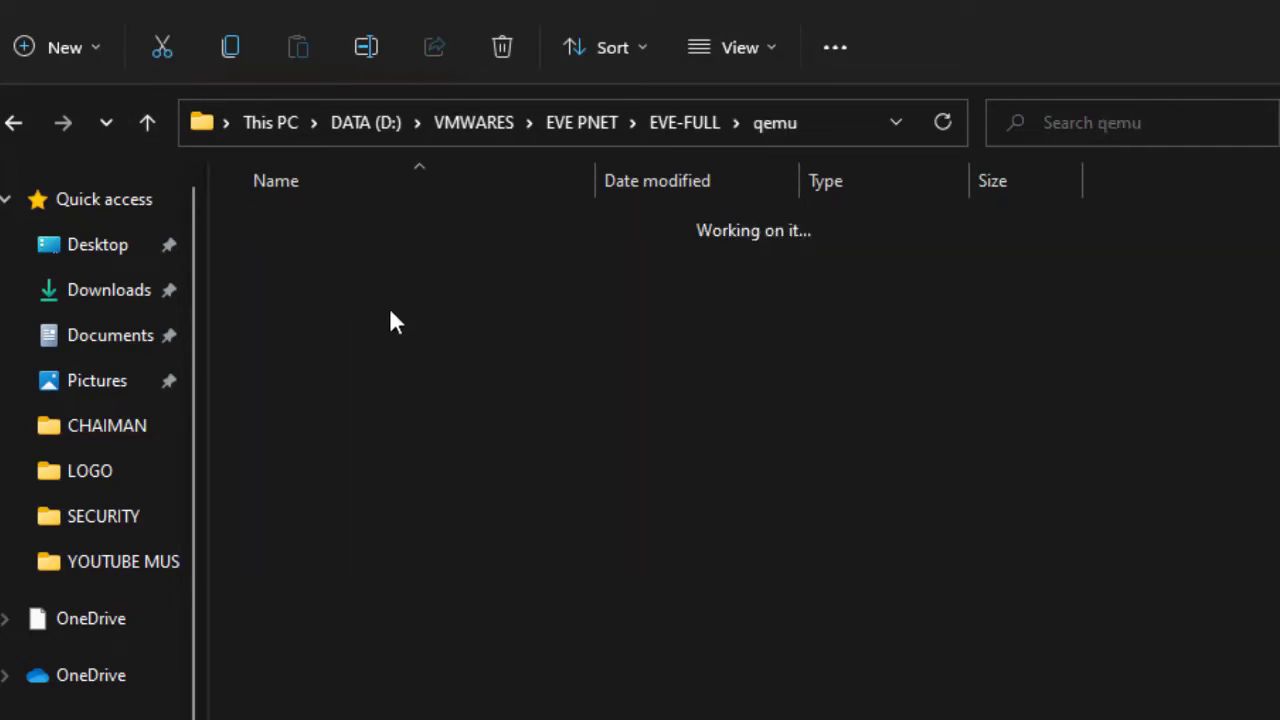
left_click(147, 122)
left_click(147, 122)
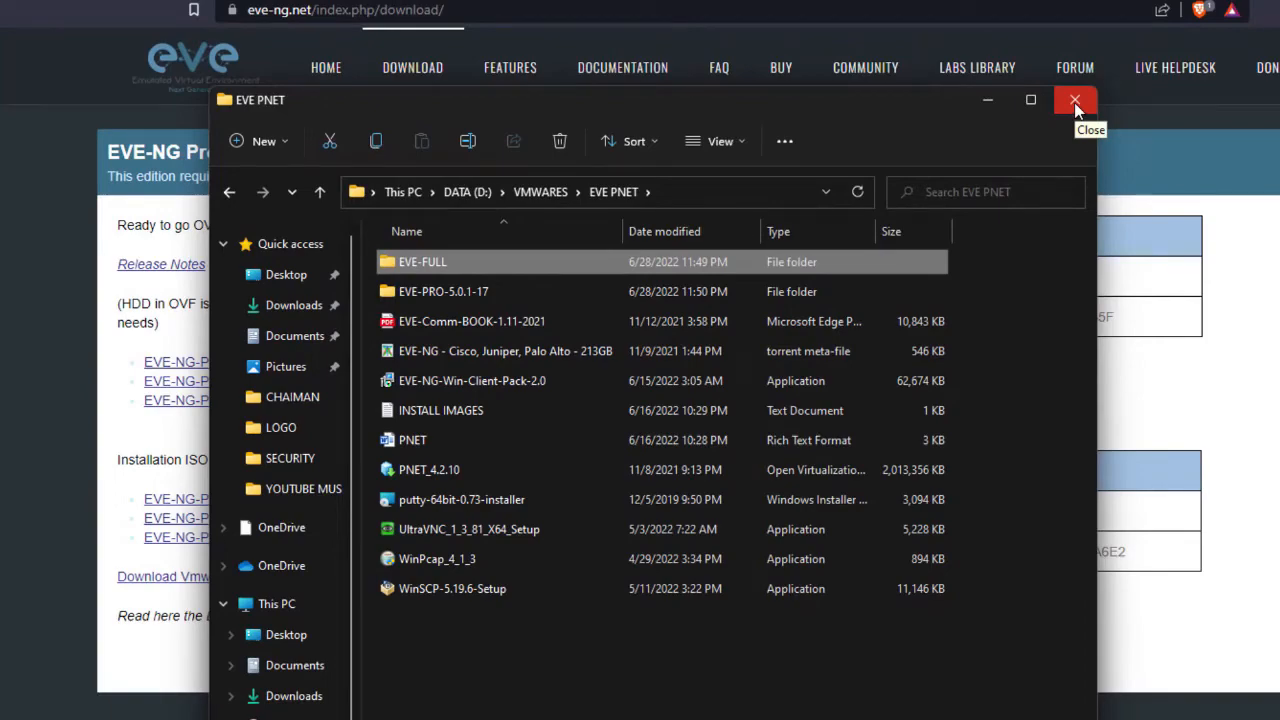
- Close the EVE PNET window, minimise Brave and launch VMware Workstation from the desktop
left_click(1074, 102)
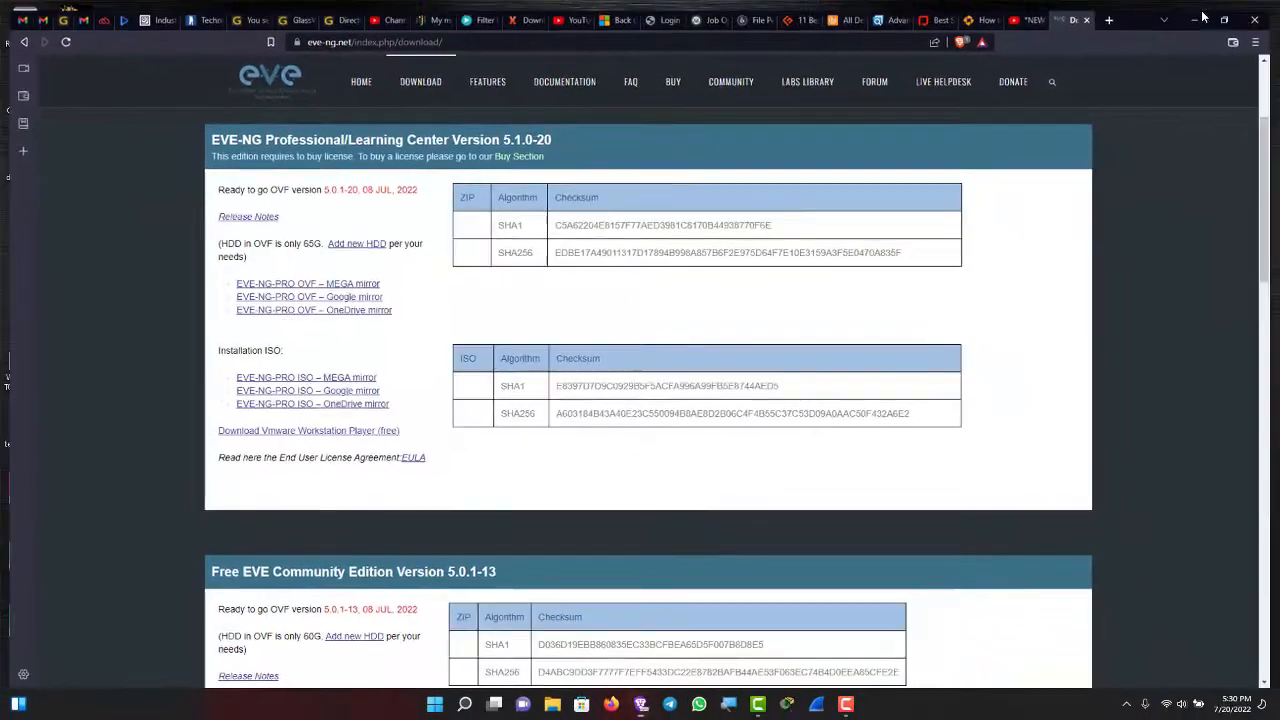
left_click(1196, 19)
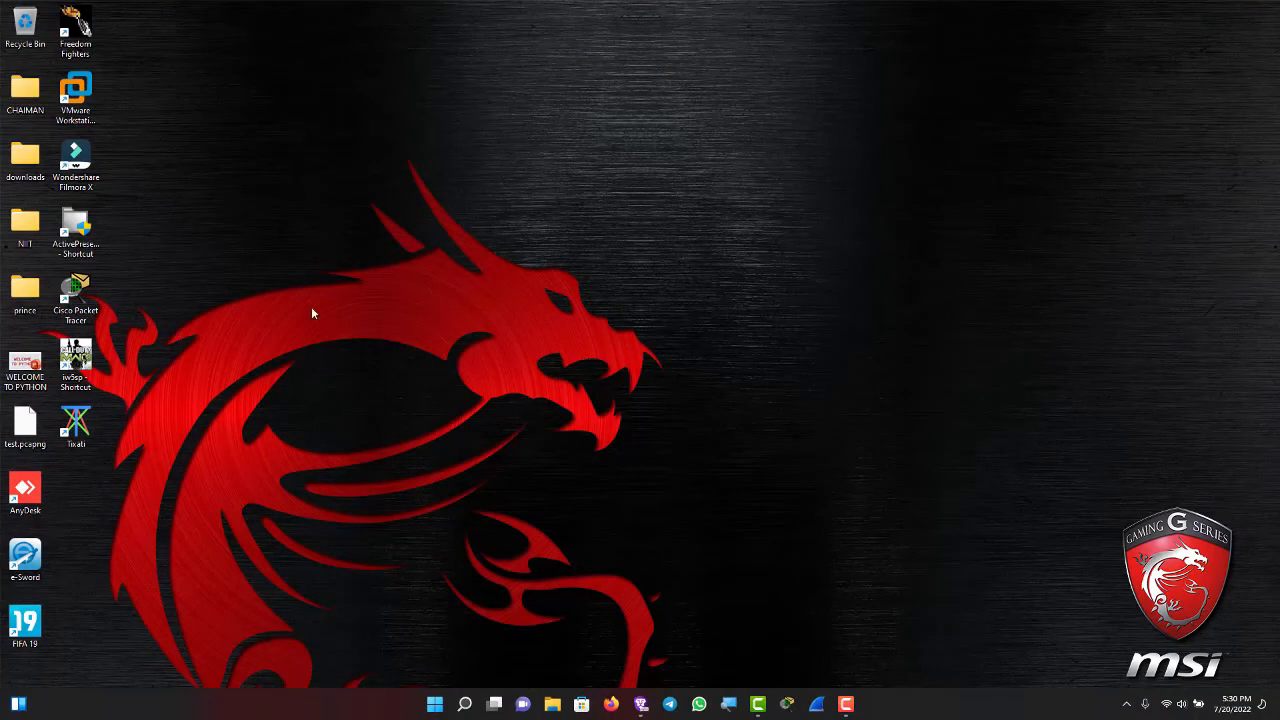
left_click(84, 95)
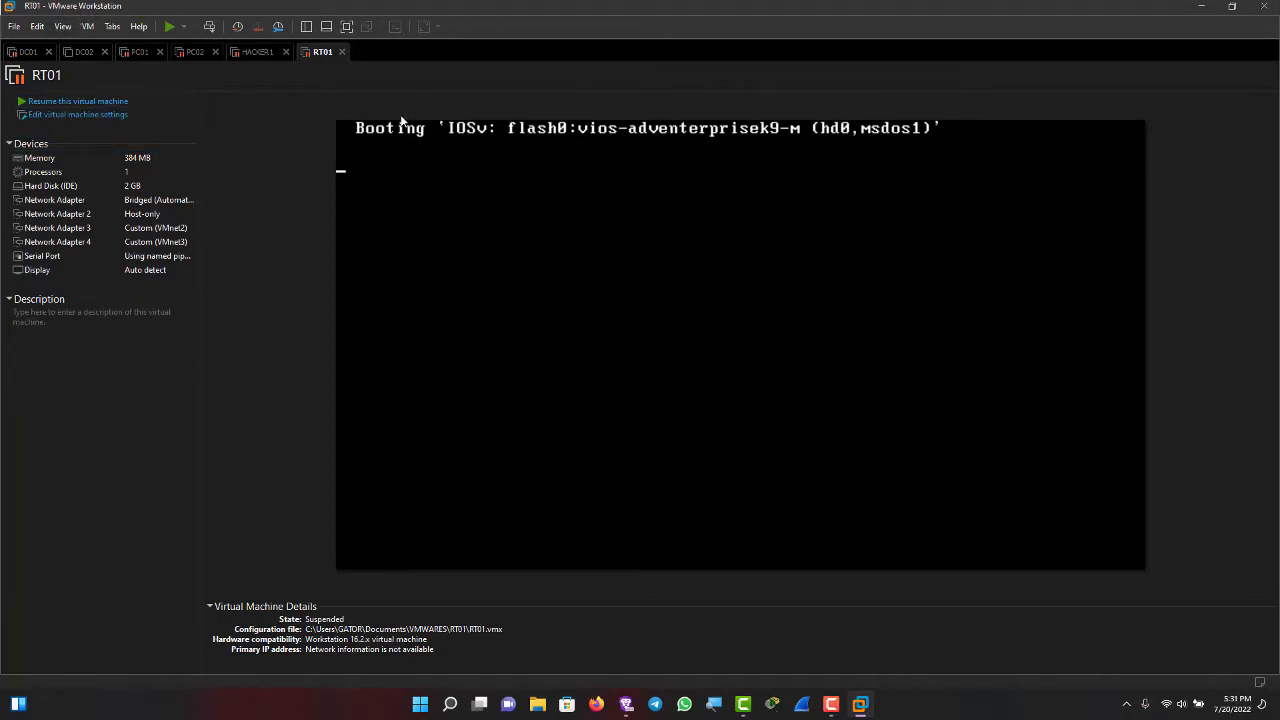
- Open D:\VMWARES\EVE PNET\PNET_4.2.10 through File > Open to begin importing it
left_click(14, 27)
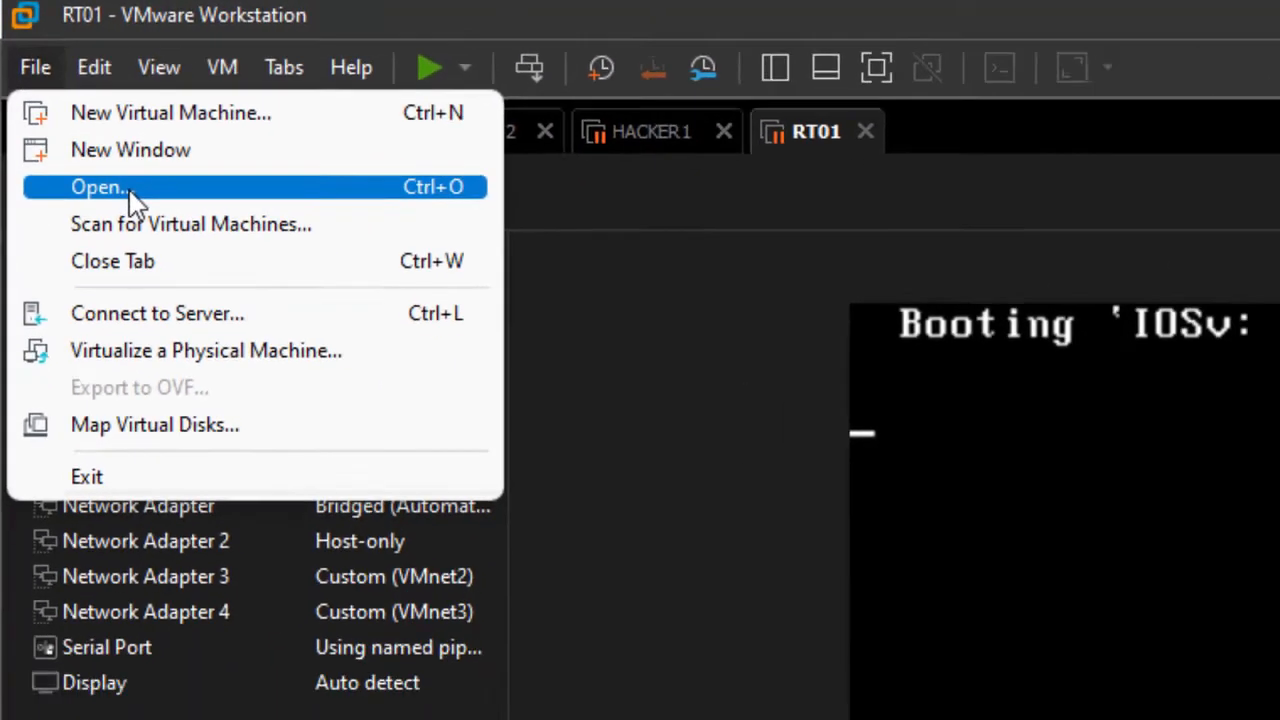
left_click(170, 230)
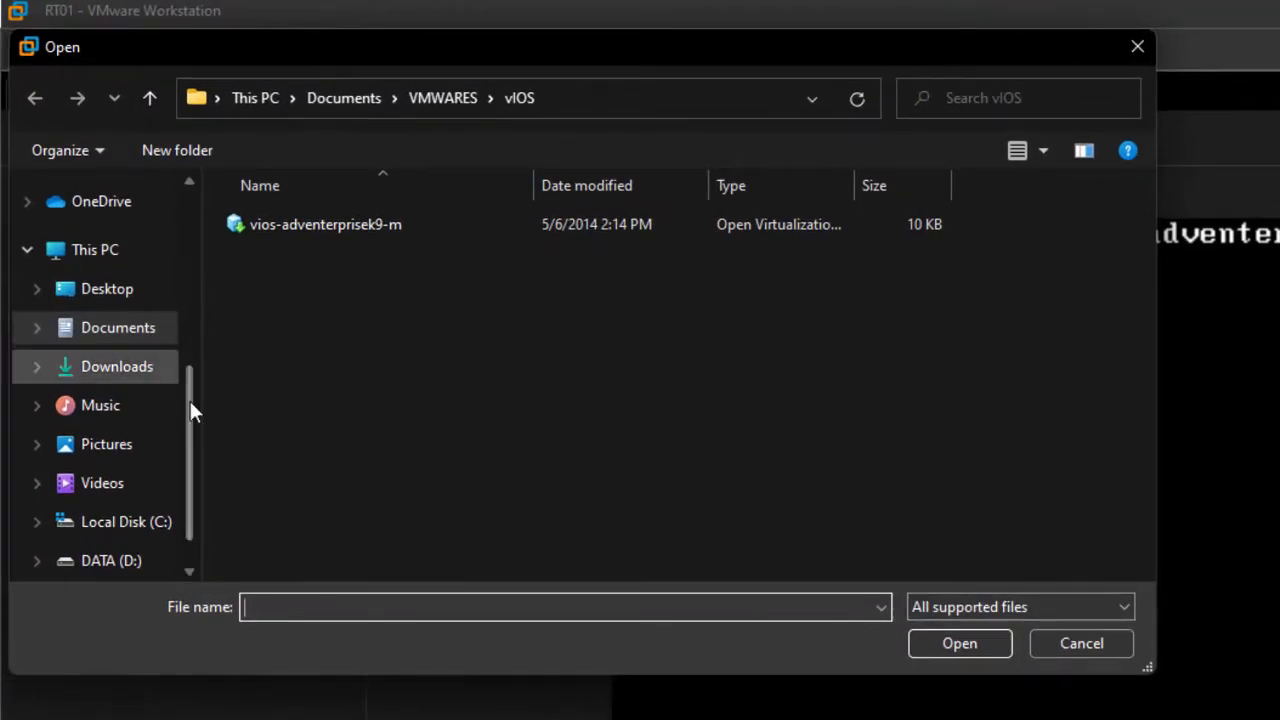
left_click(115, 565)
scroll(293, 449, "down", 5)
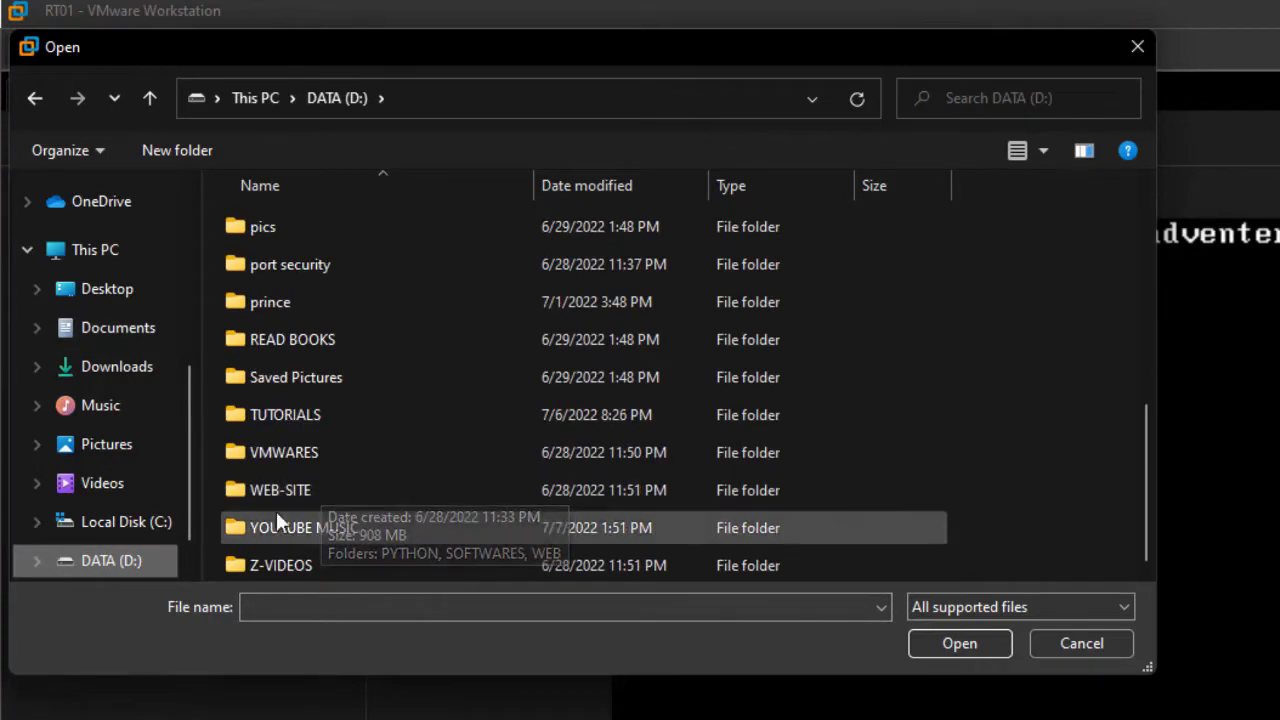
double_click(265, 452)
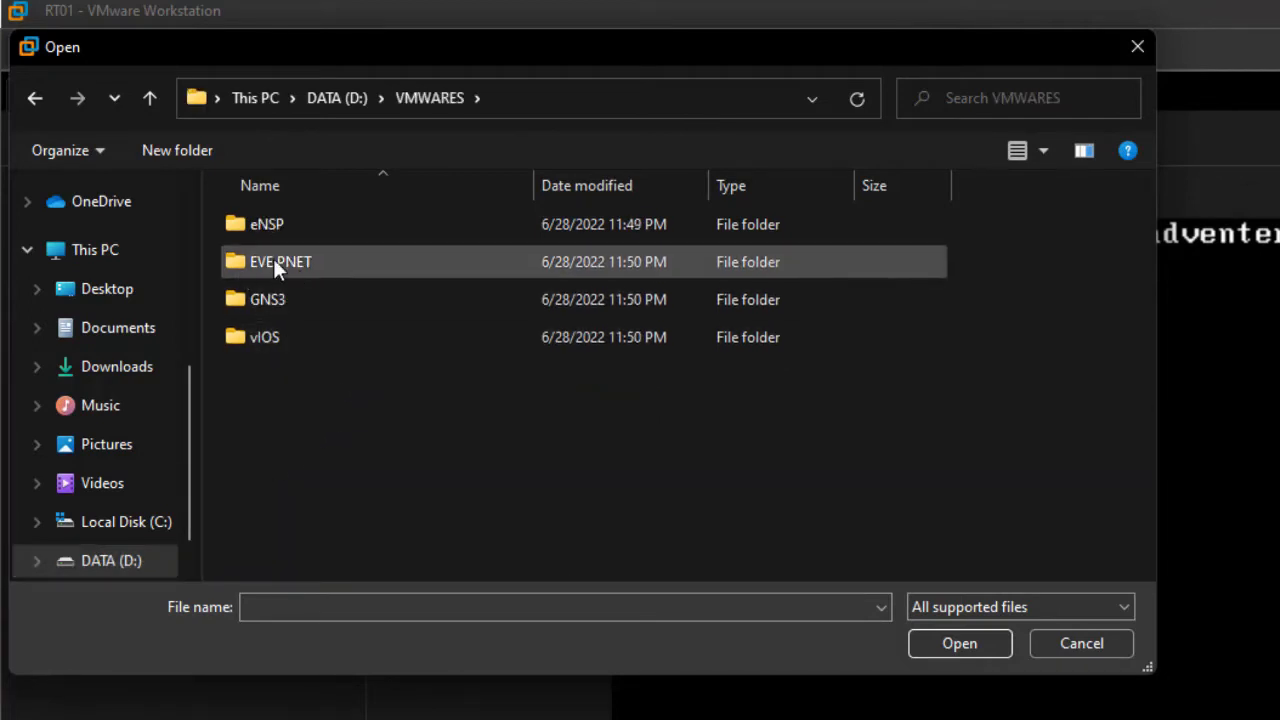
double_click(275, 259)
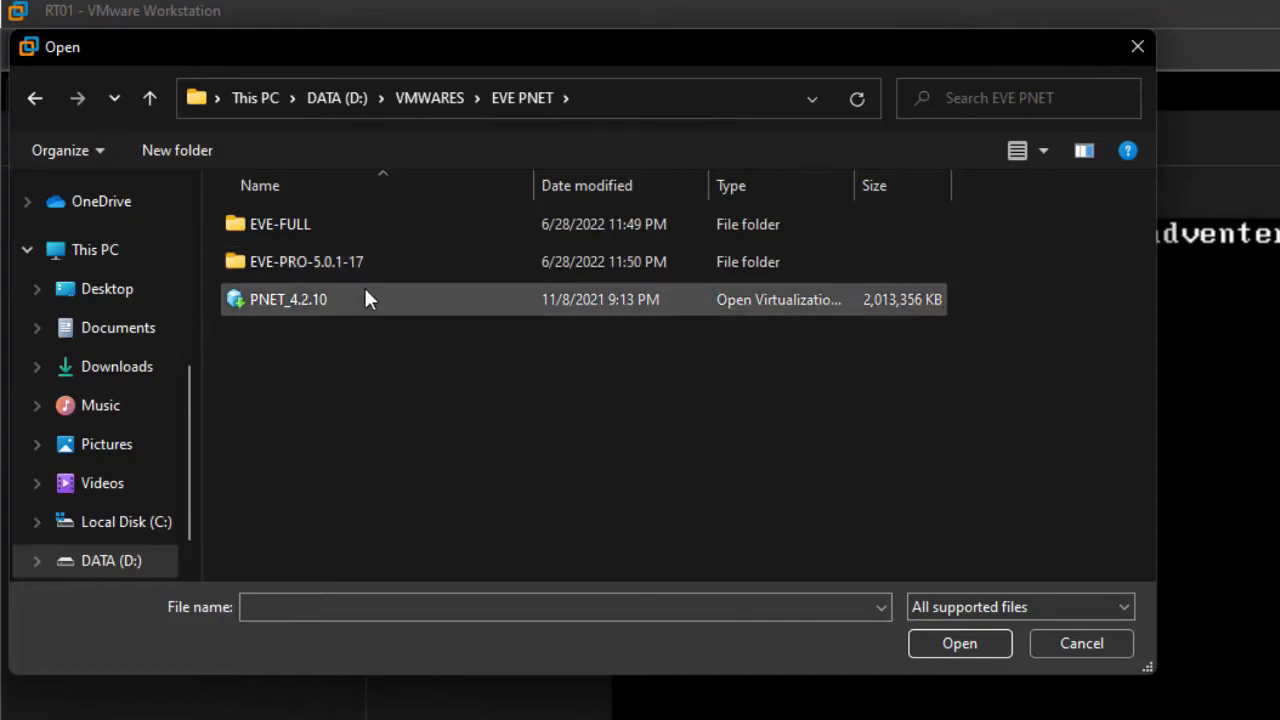
left_click(273, 300)
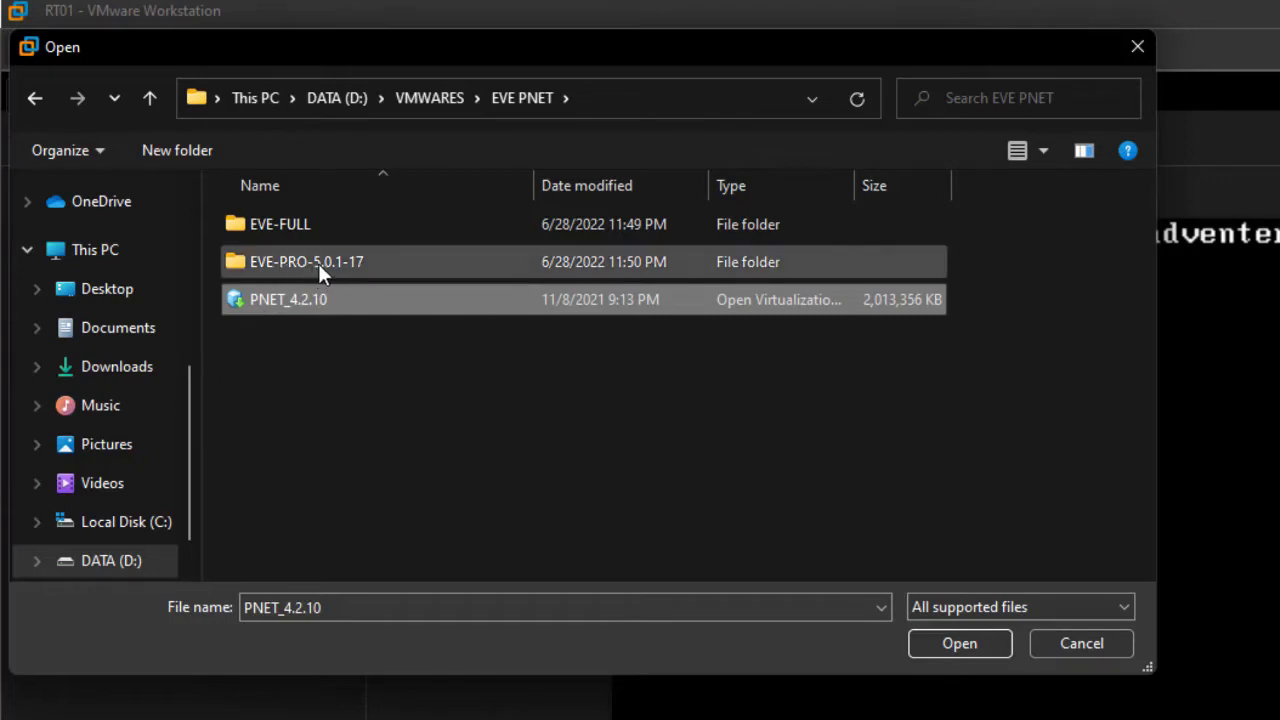
left_click(288, 303)
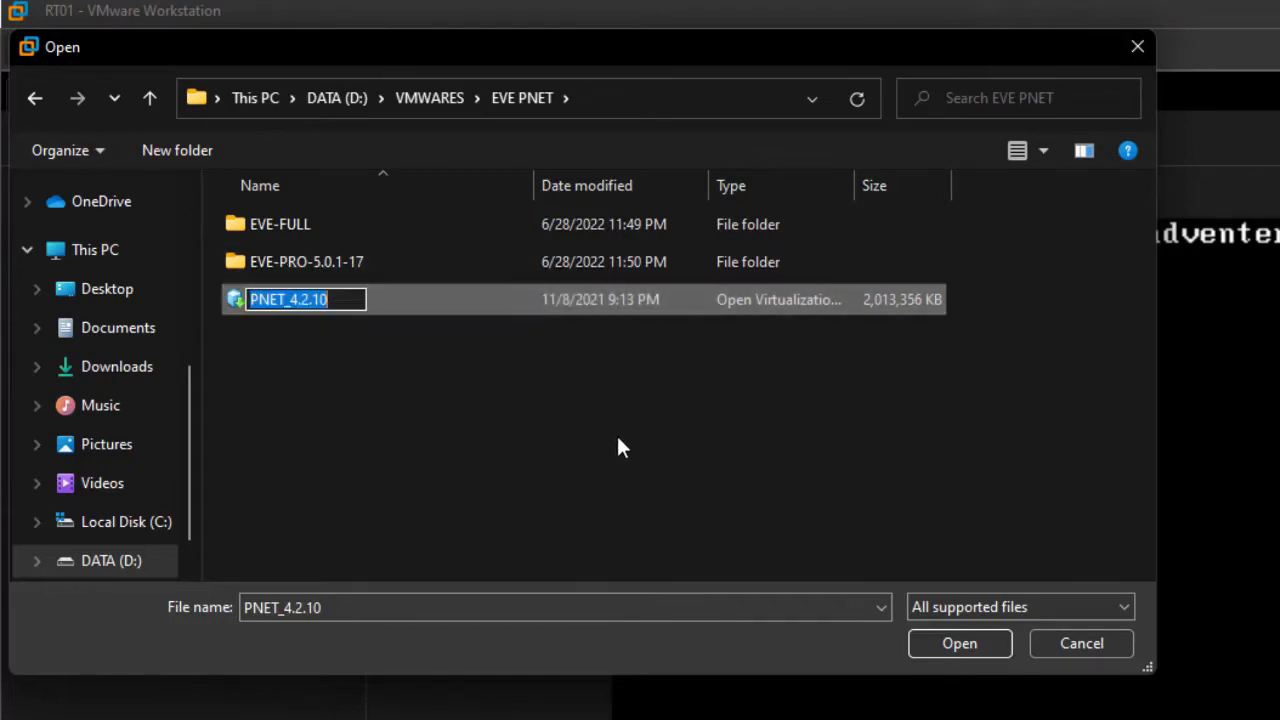
left_click(440, 308)
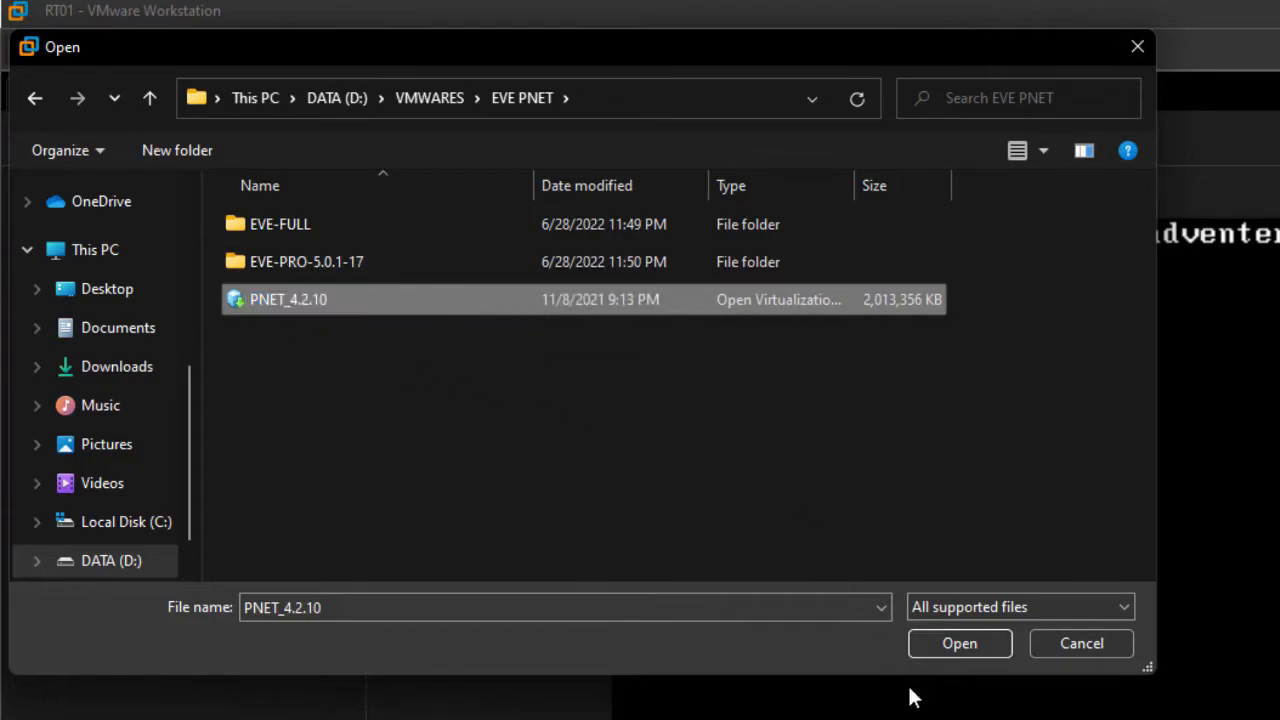
left_click(960, 643)
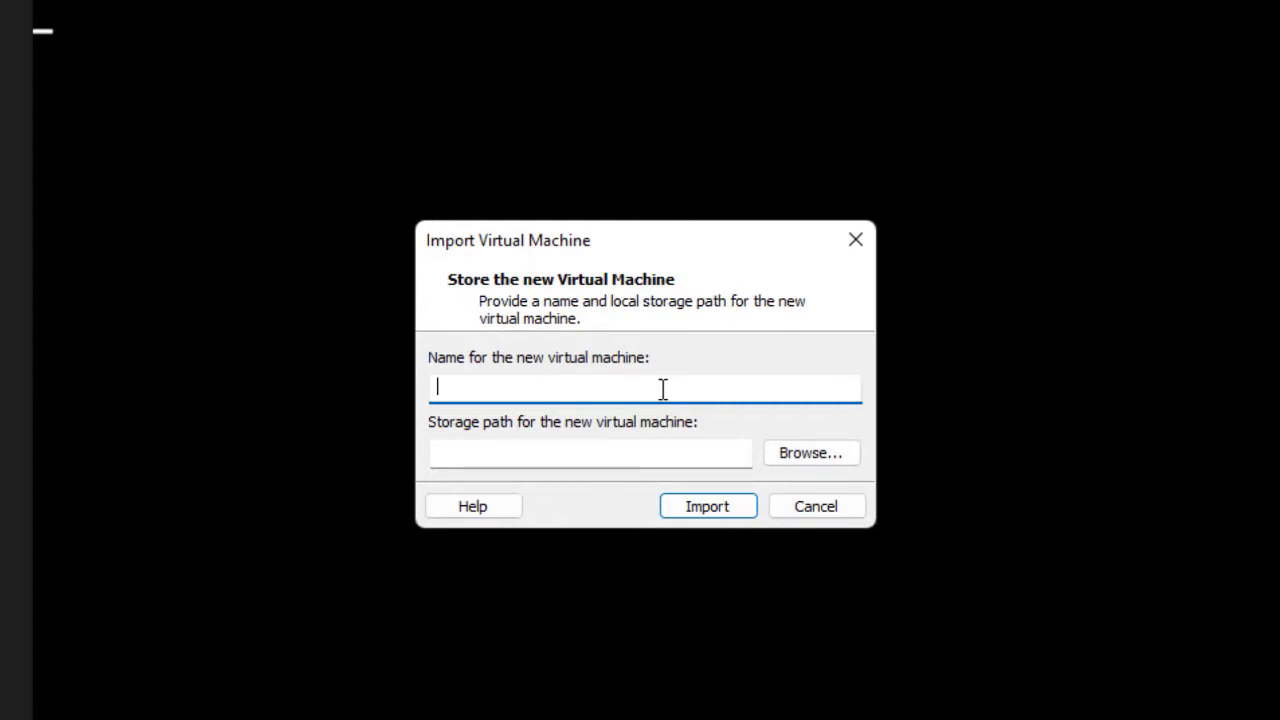
- Name the new virtual machine PNET and import it to the default storage path
type("PNET")
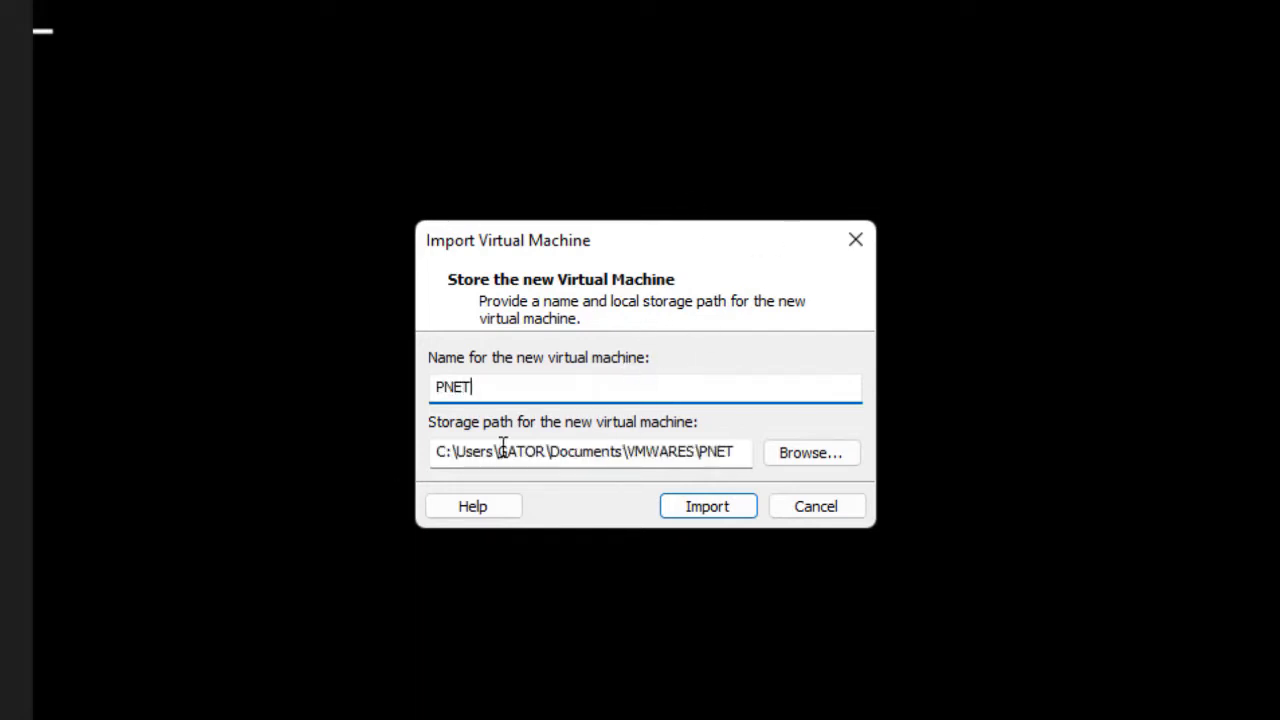
left_click(708, 517)
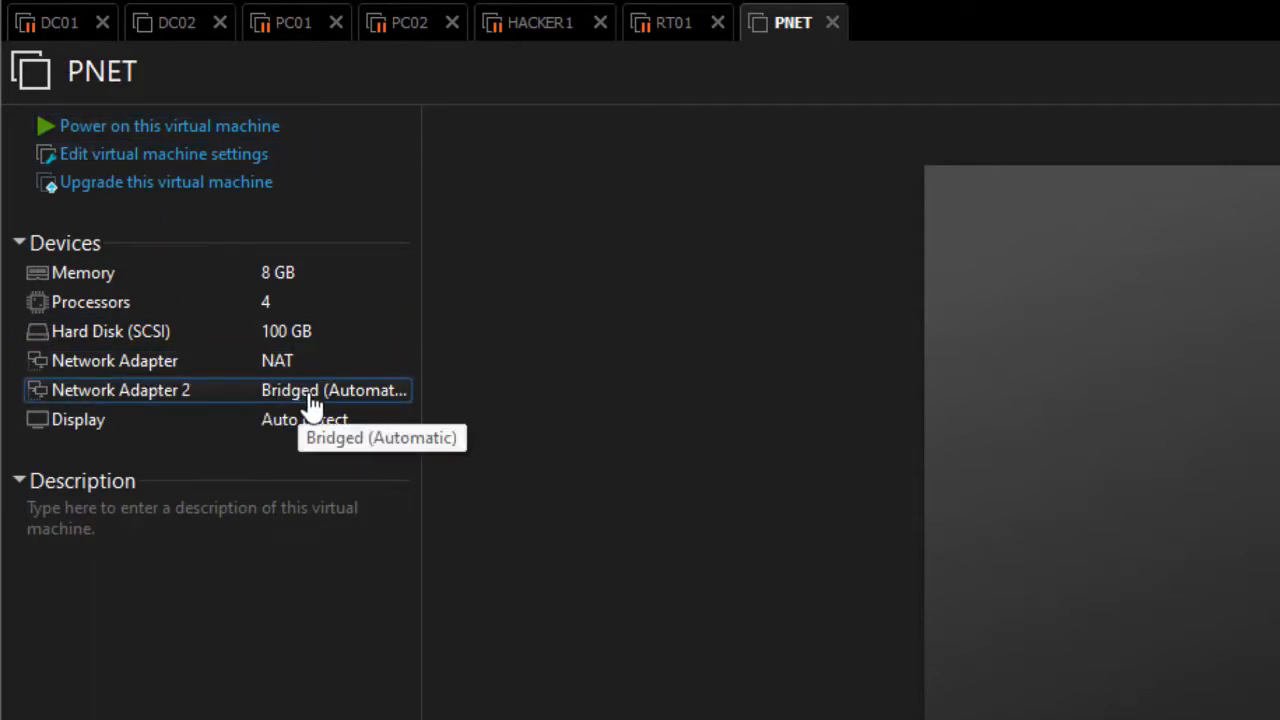
left_click(300, 368)
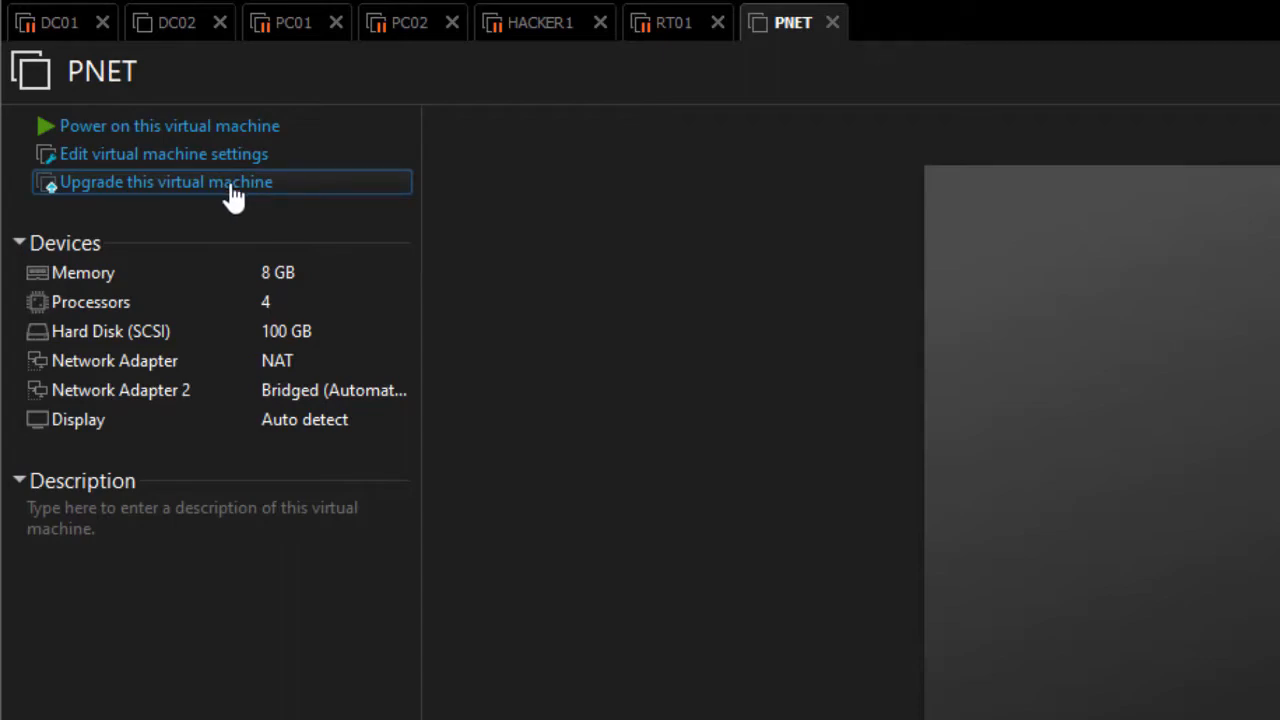
left_click(291, 0)
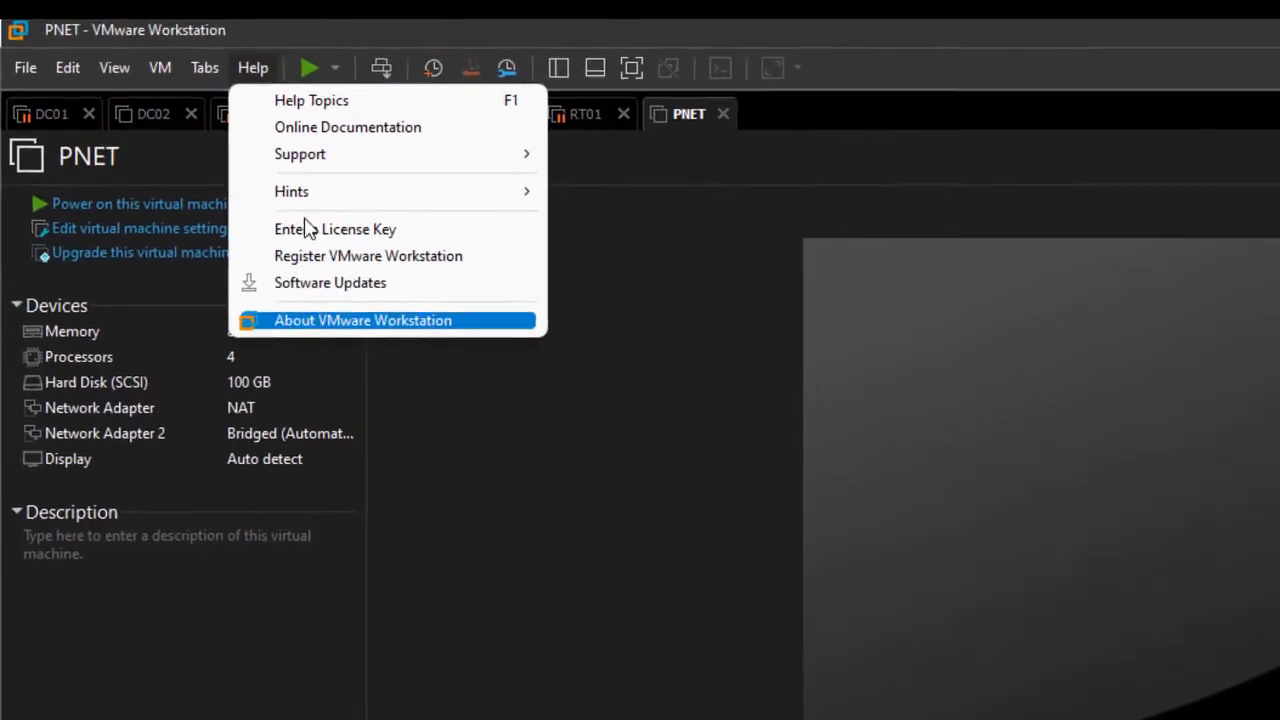
left_click(325, 320)
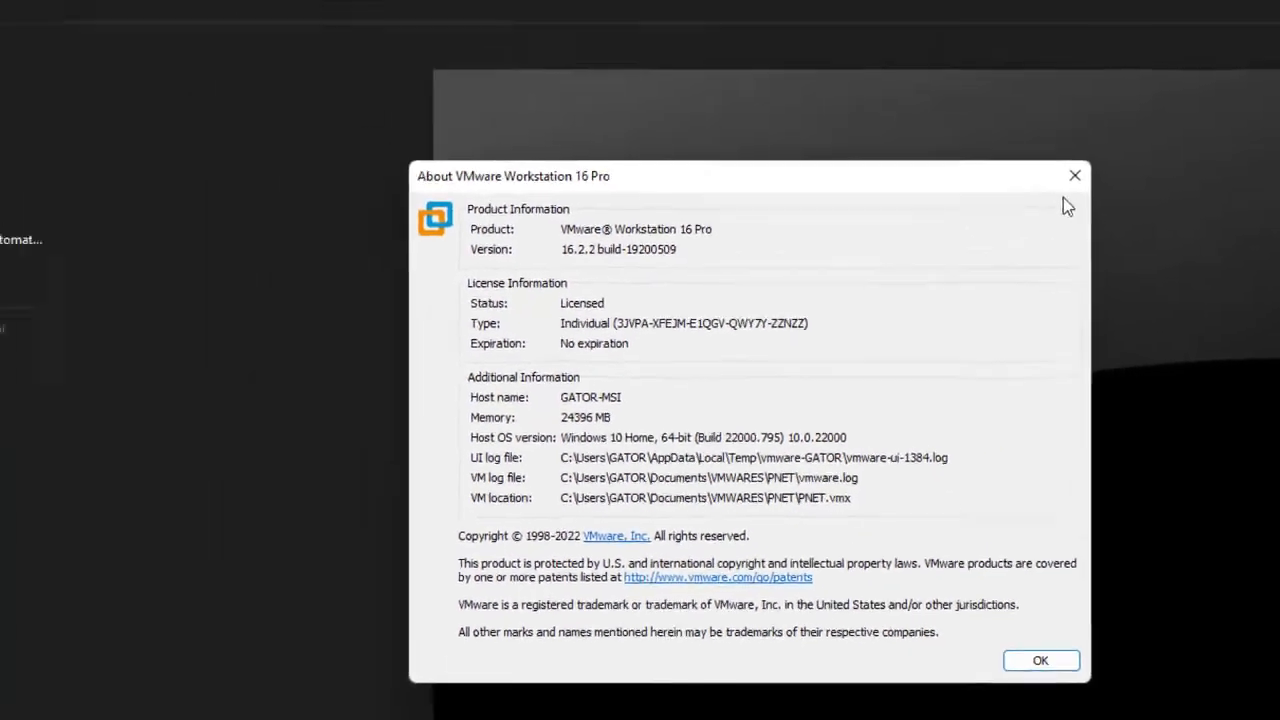
left_click(1075, 175)
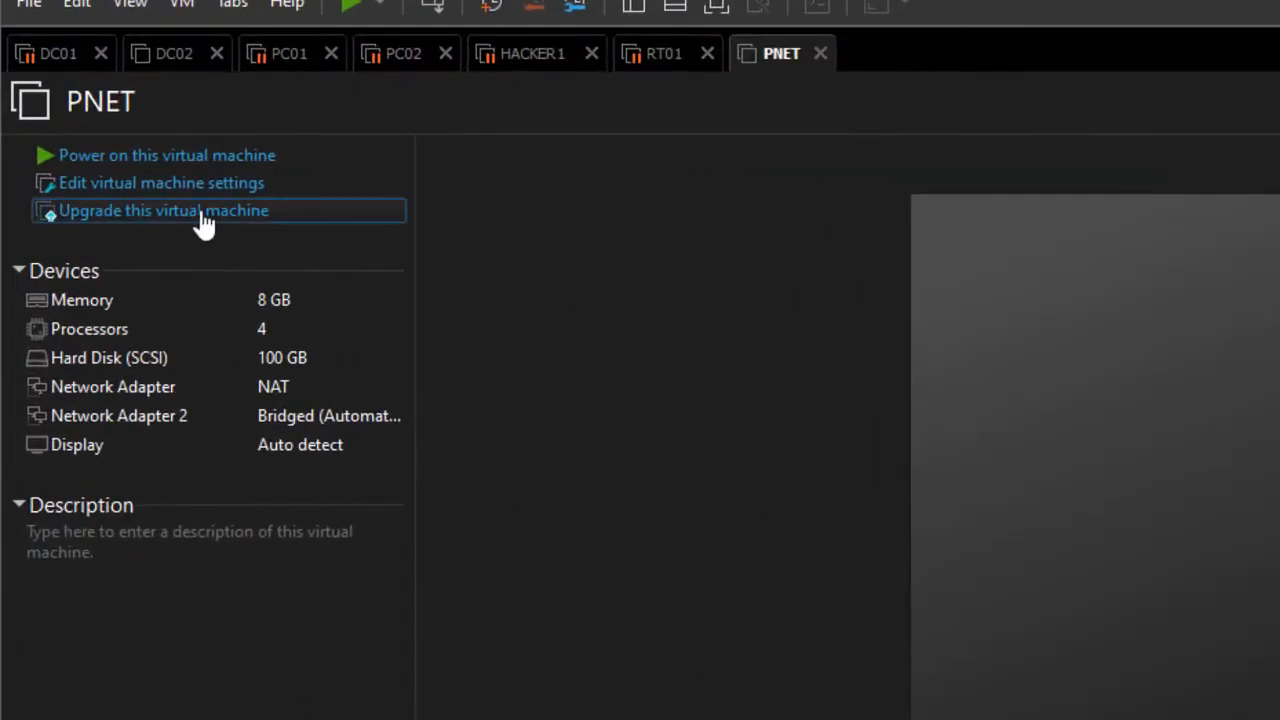
- Choose Workstation 16.2.x as PNET's target hardware compatibility
left_click(203, 212)
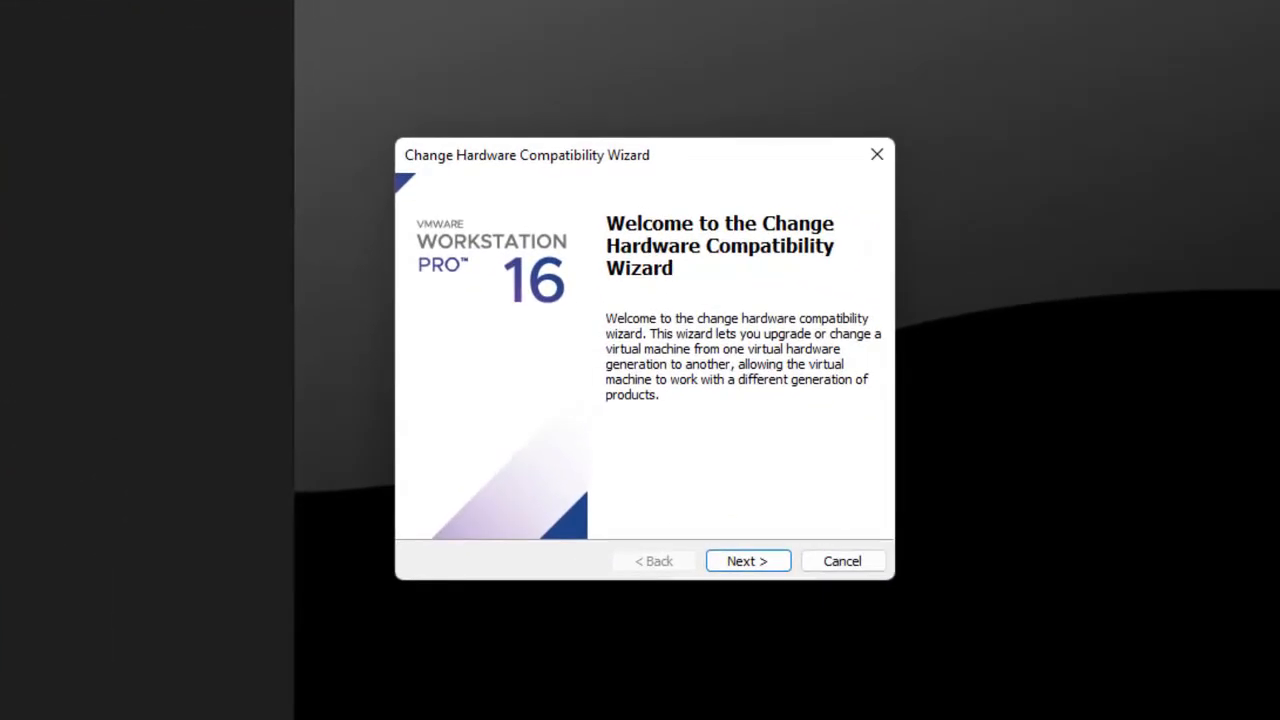
left_click(882, 158)
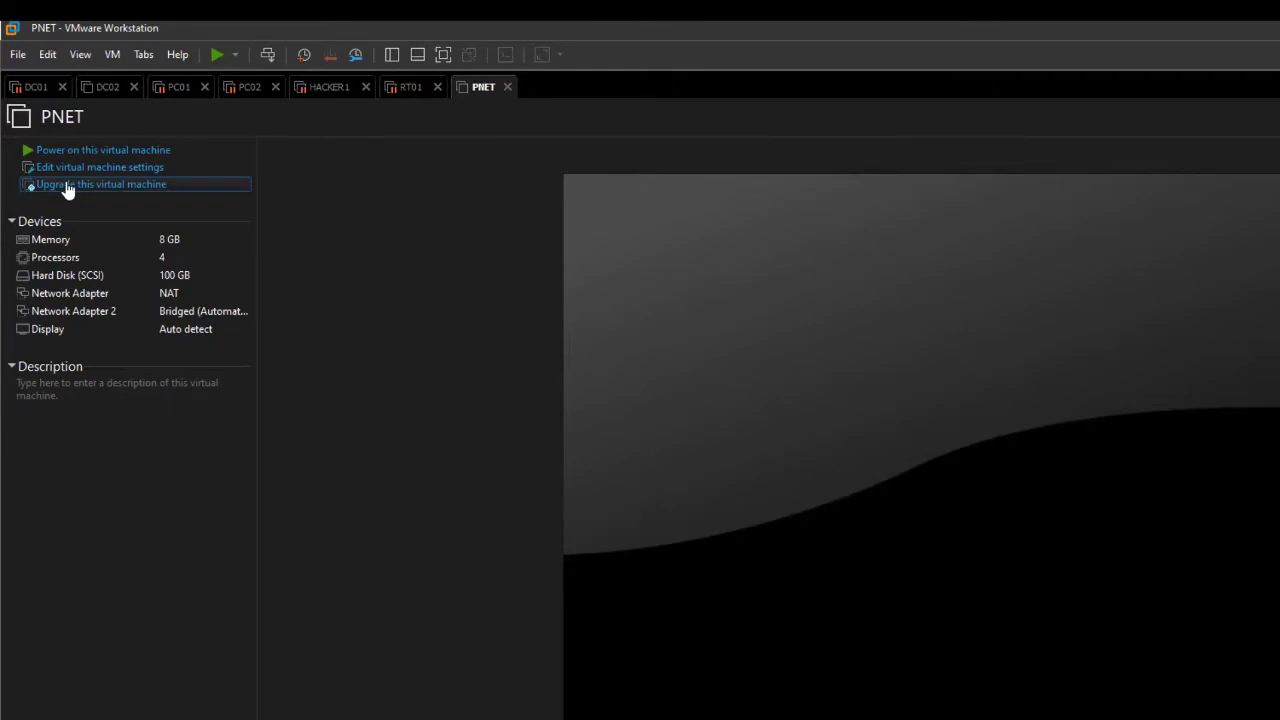
left_click(66, 186)
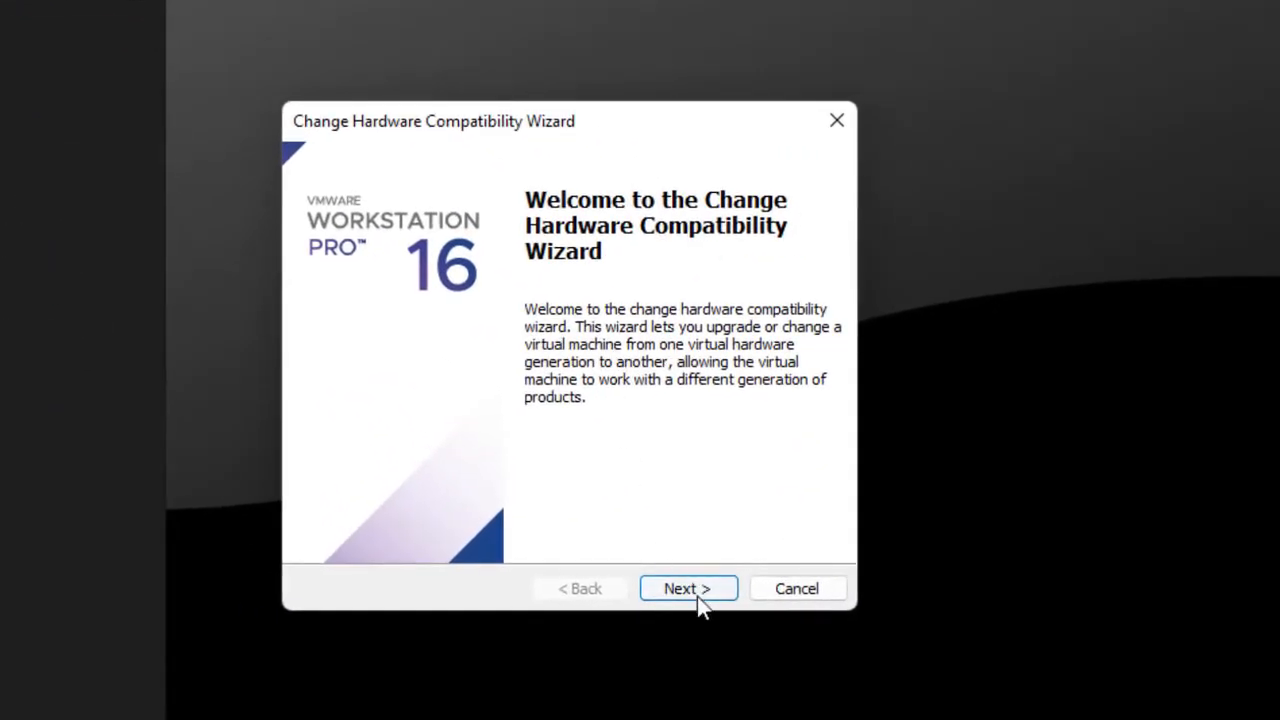
left_click(688, 589)
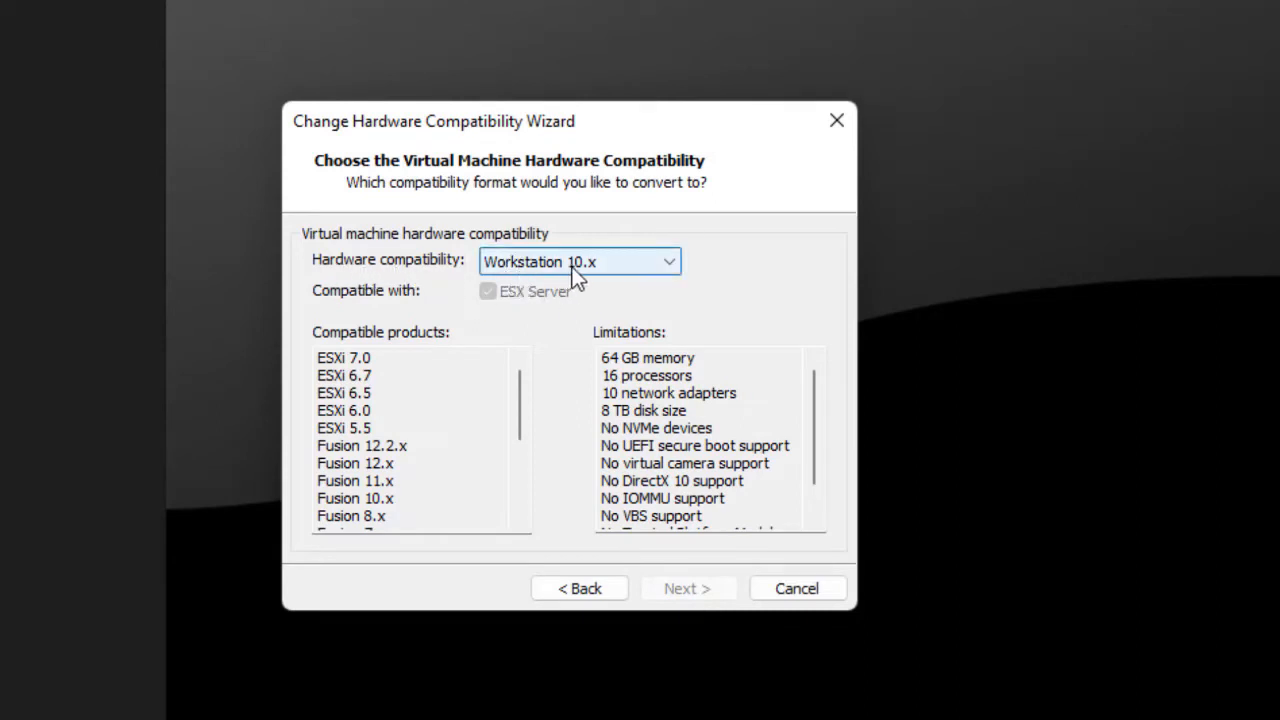
left_click(673, 261)
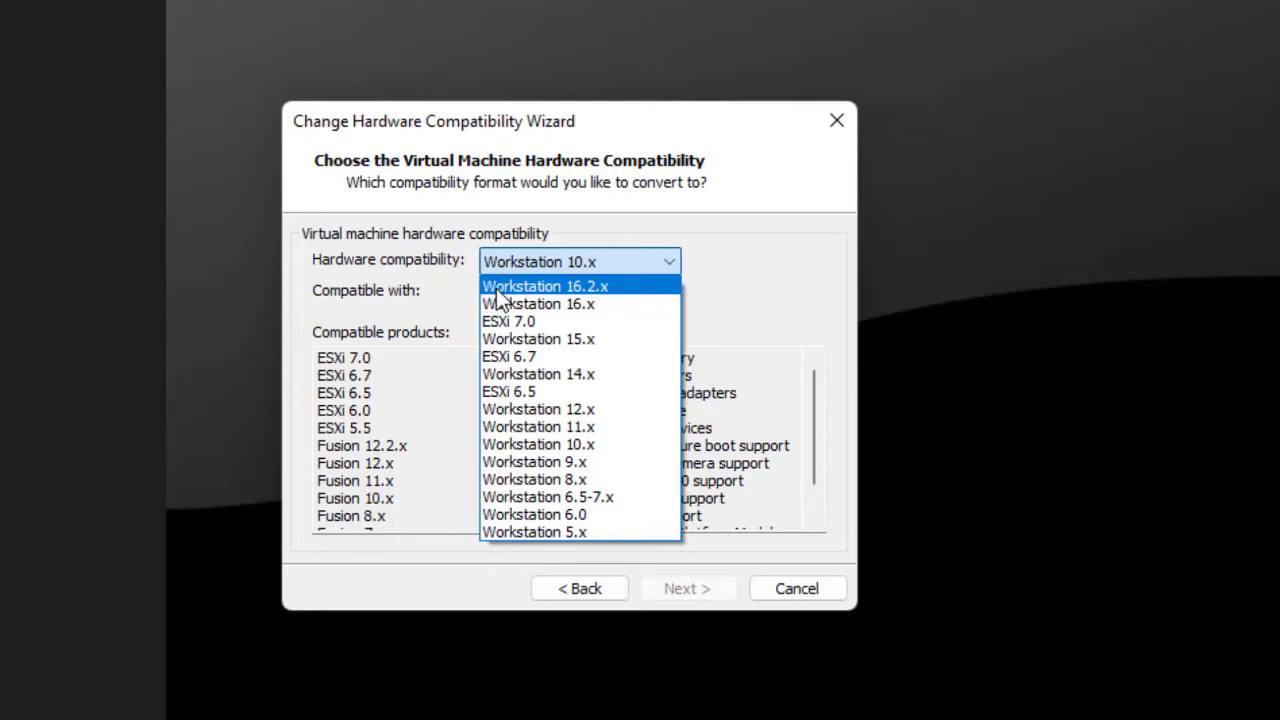
left_click(587, 288)
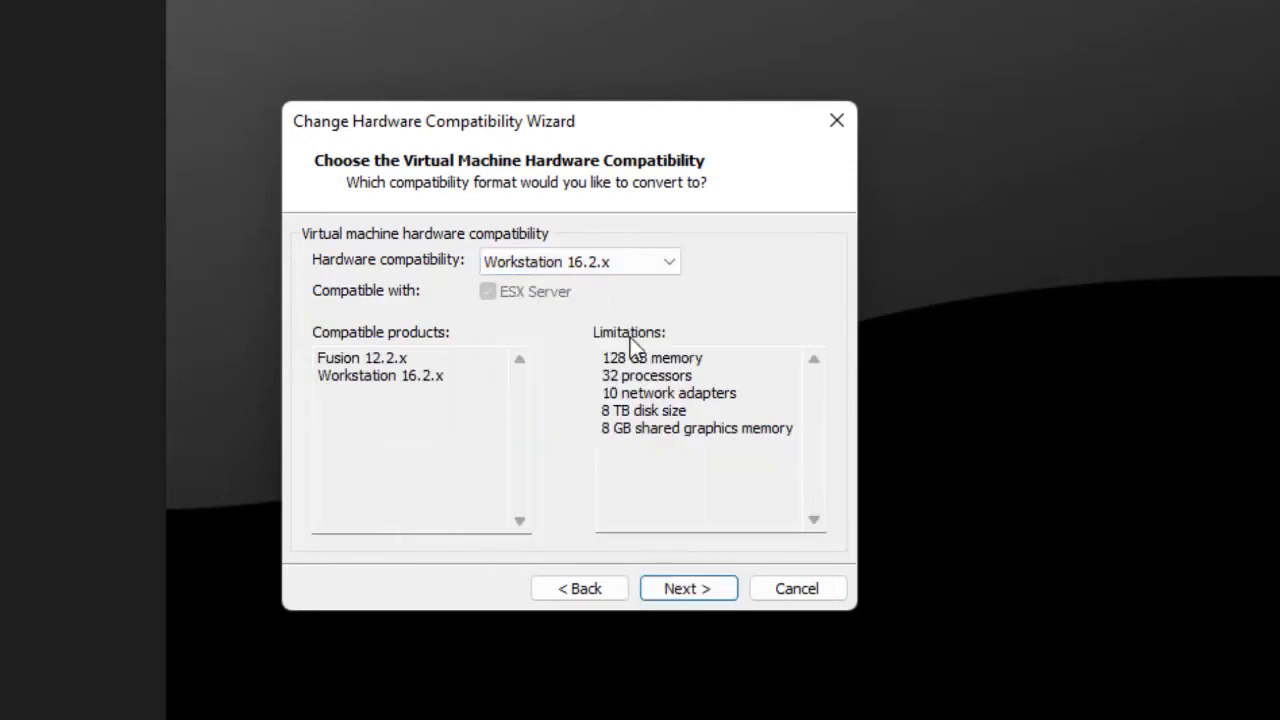
left_click(697, 595)
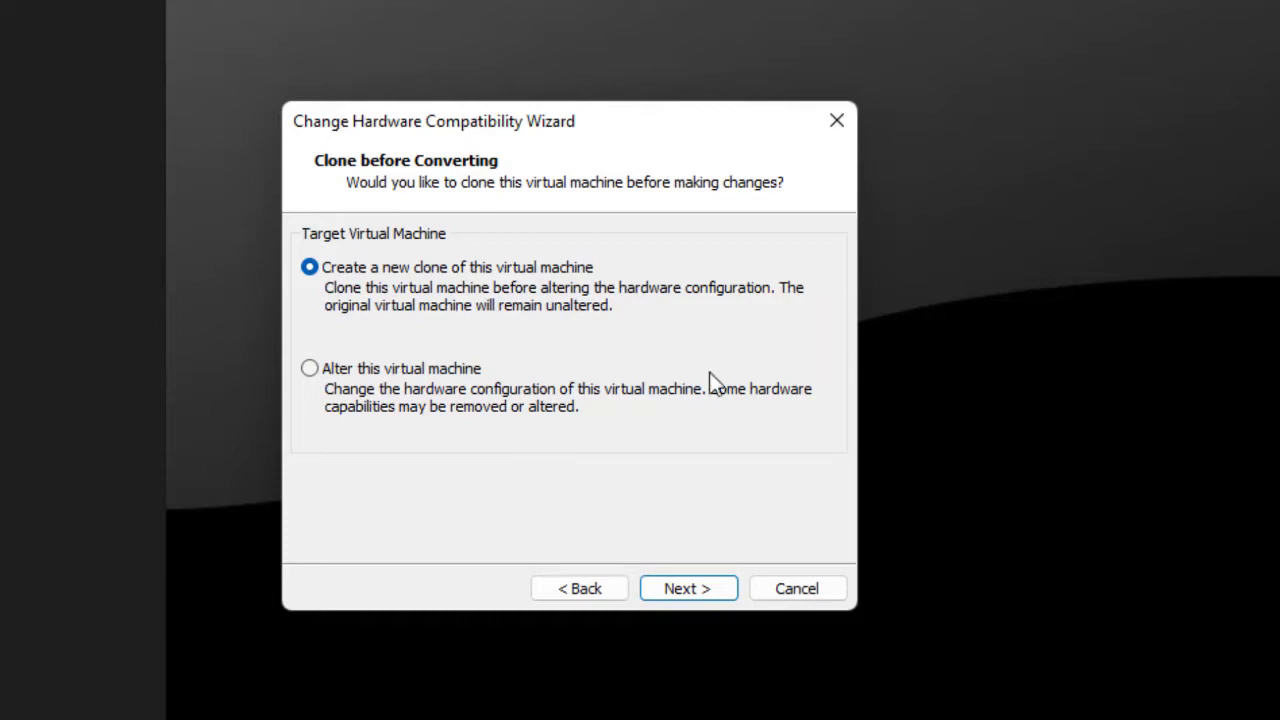
- Alter the PNET virtual machine in place instead of cloning it, and run the conversion
left_click(706, 592)
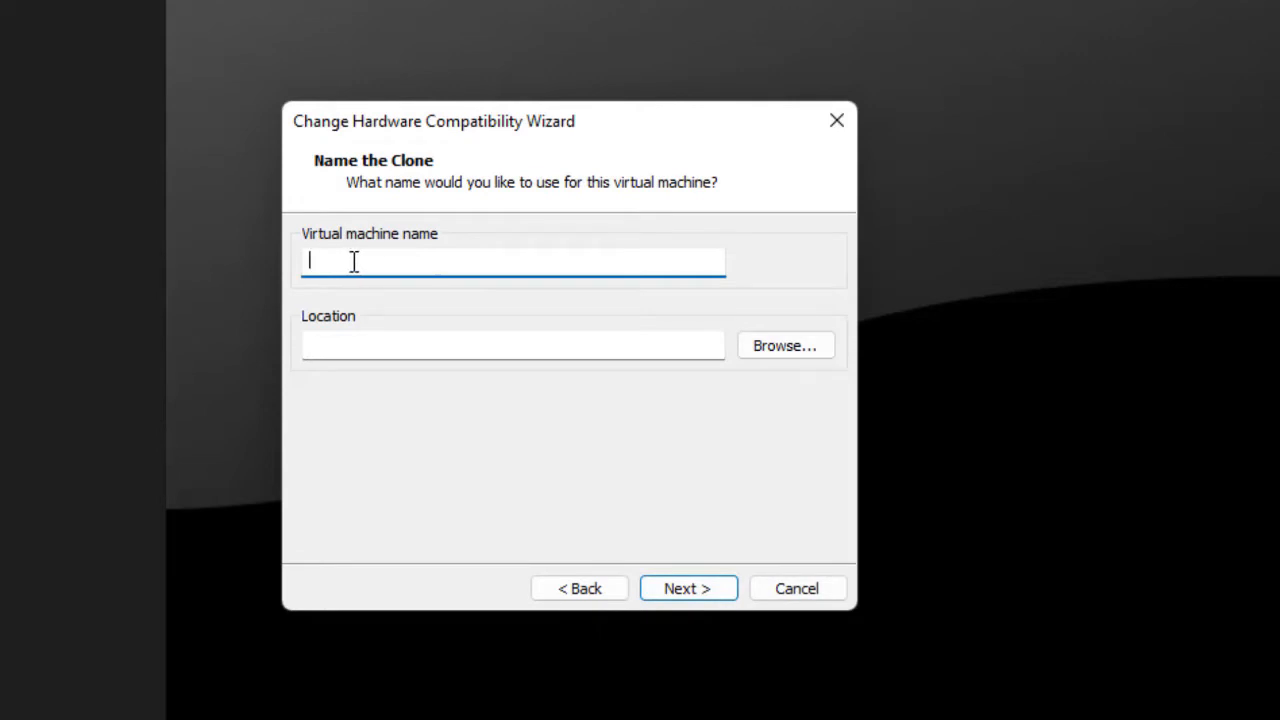
left_click(586, 592)
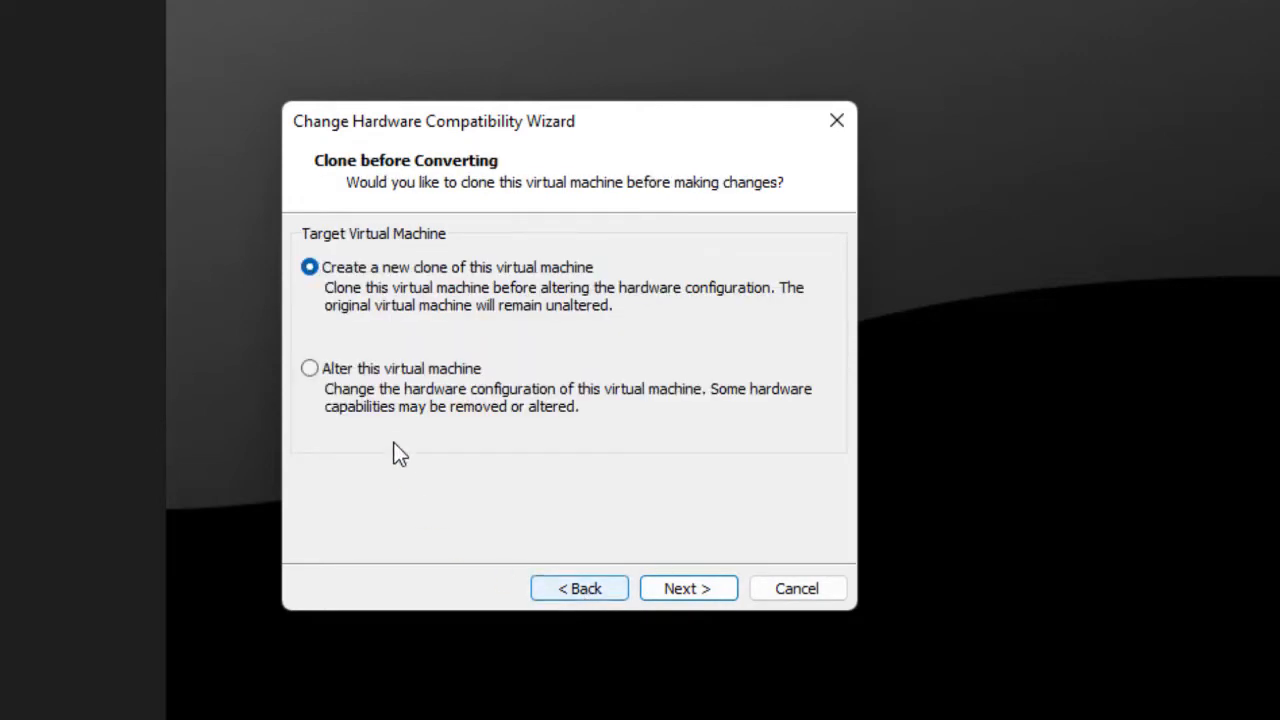
left_click(376, 369)
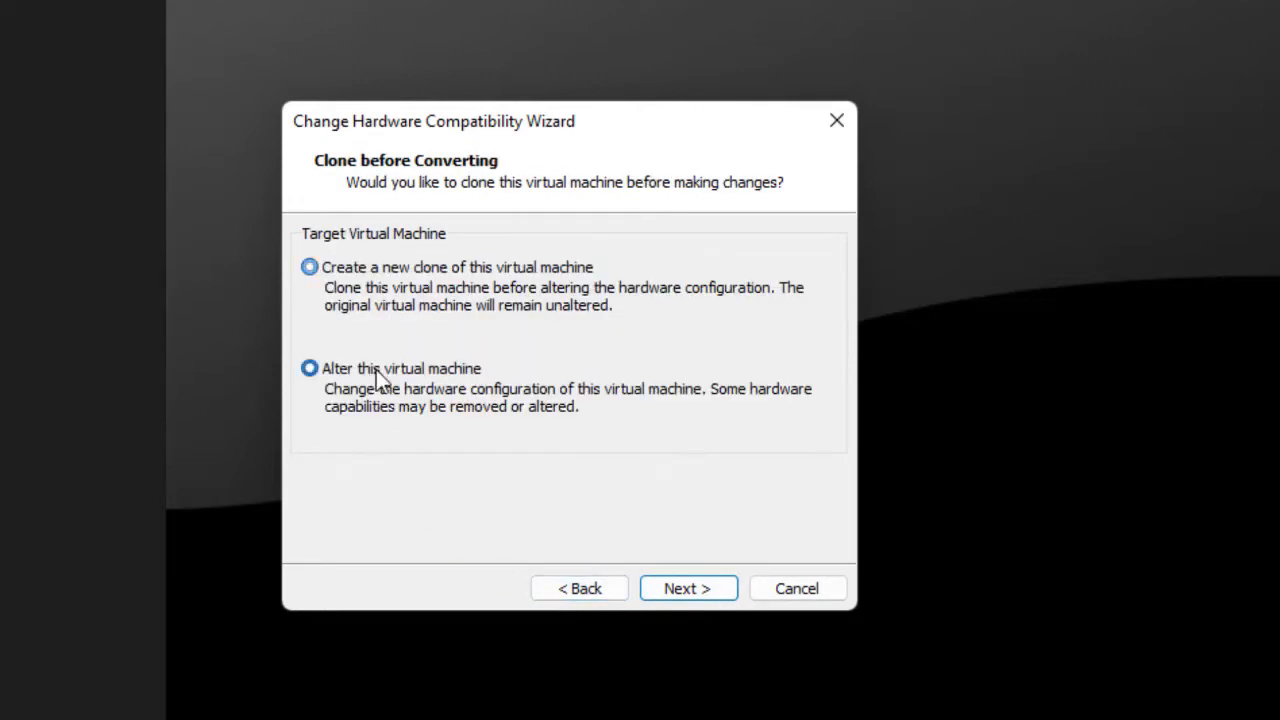
left_click(703, 596)
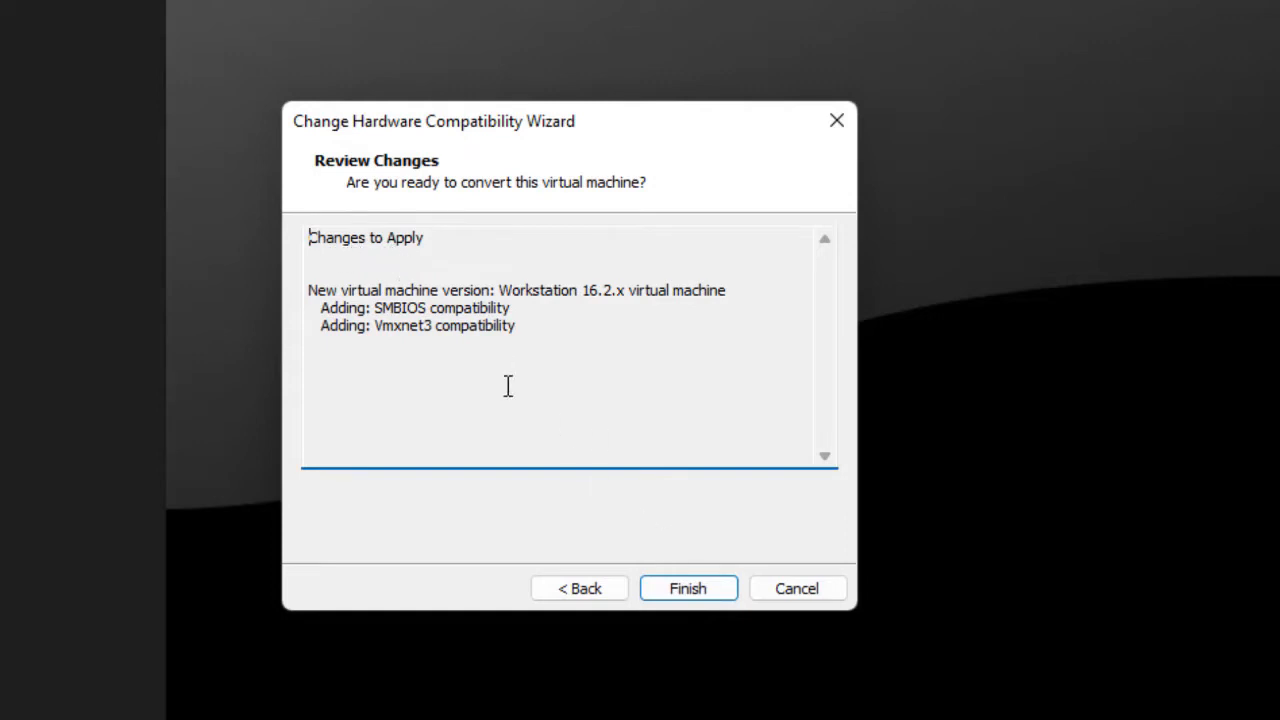
left_click(688, 589)
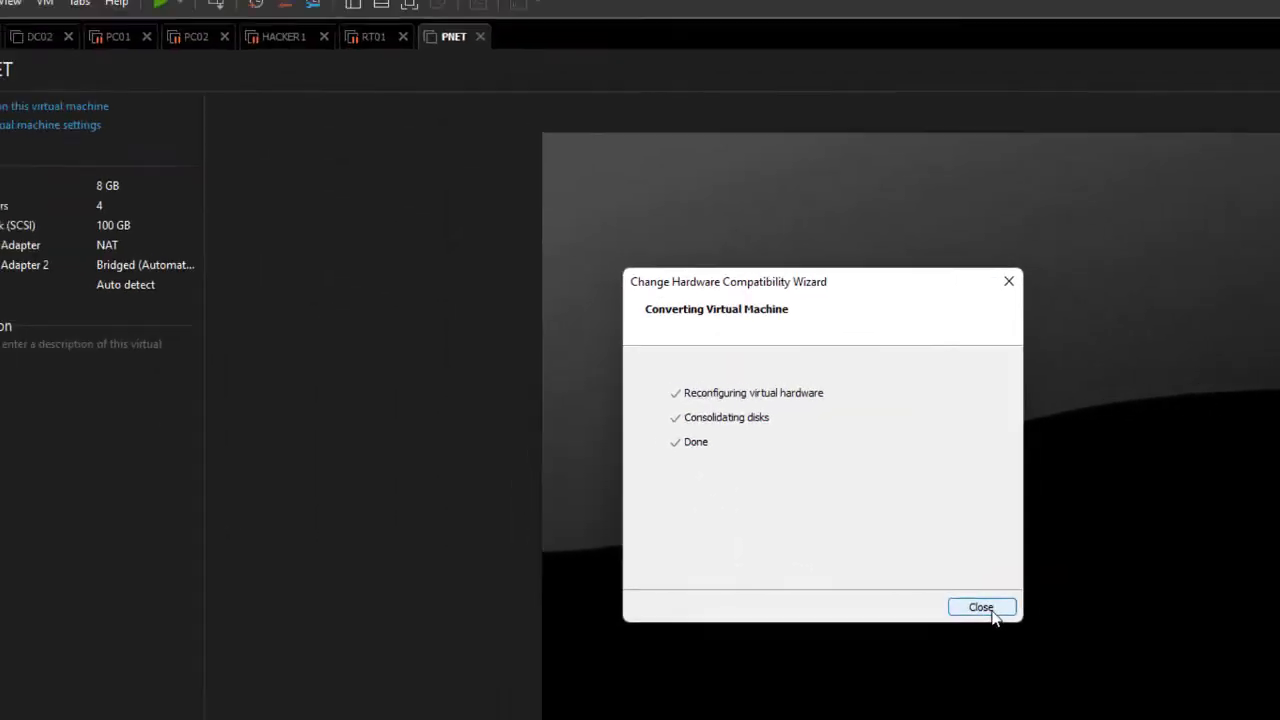
- Delete Network Adapter 2 in PNET's settings so only the NAT adapter remains
left_click(827, 592)
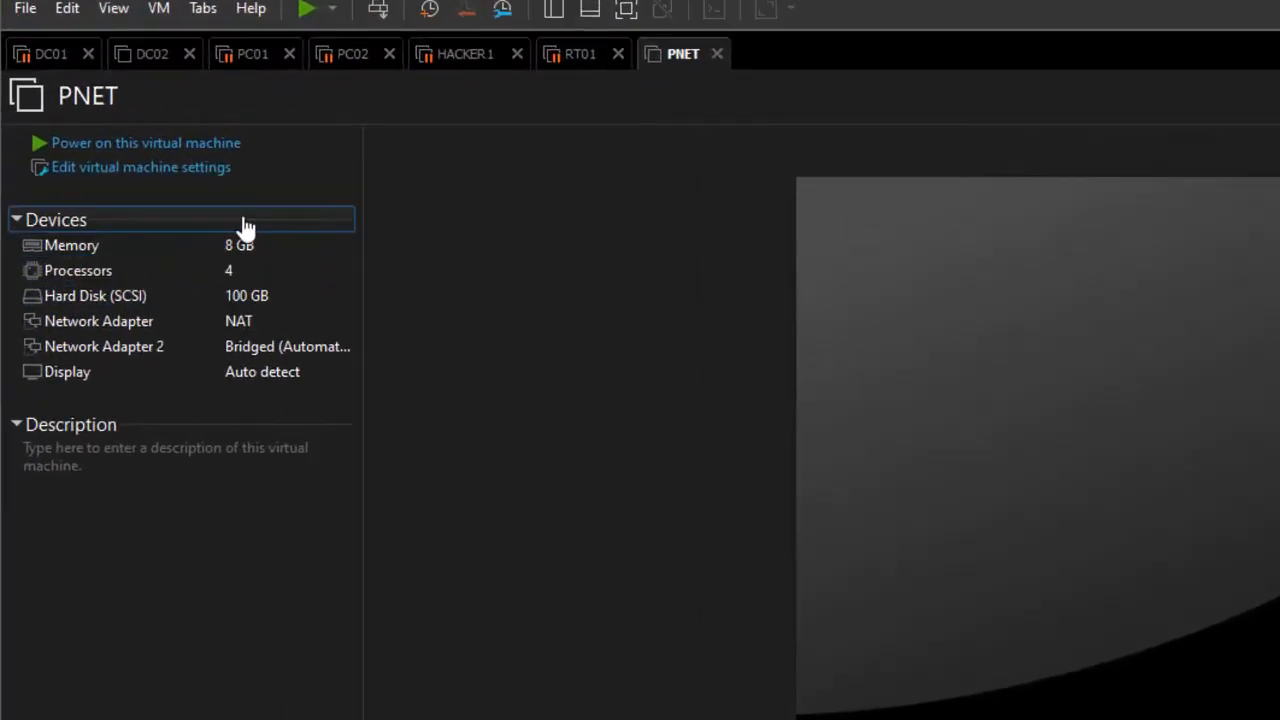
left_click(160, 175)
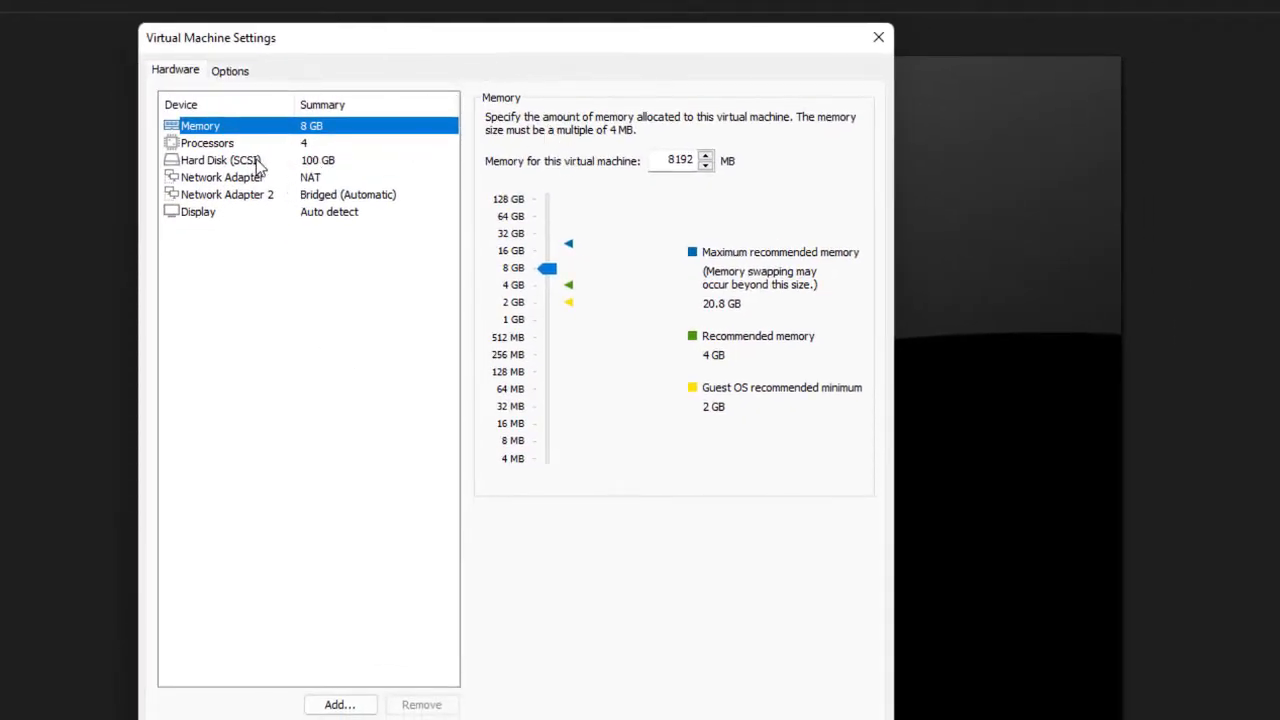
left_click(262, 198)
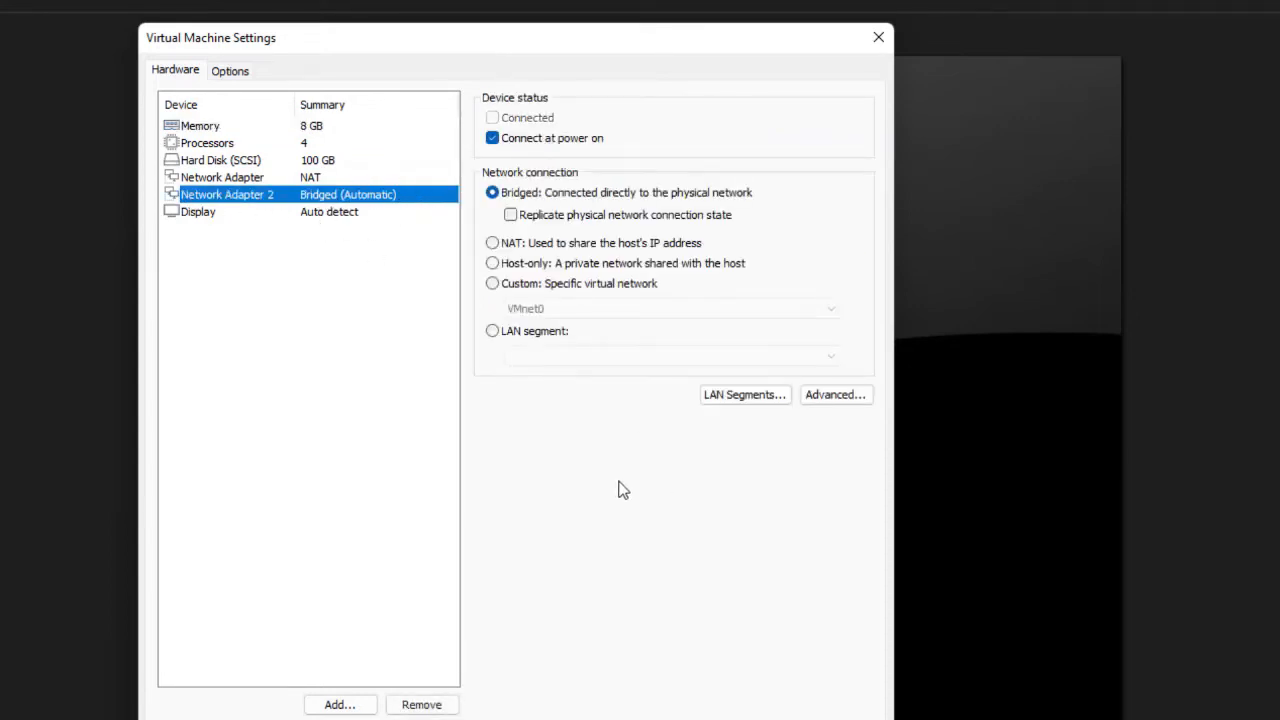
left_click(421, 705)
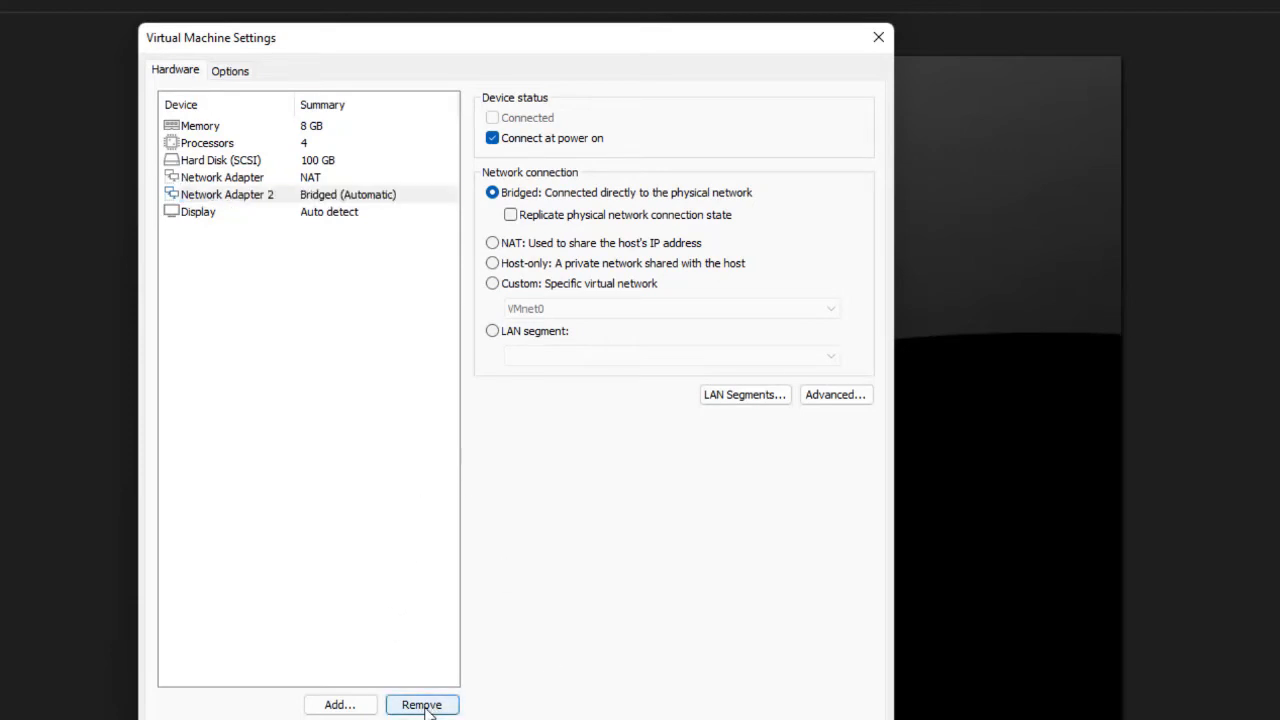
left_click(270, 181)
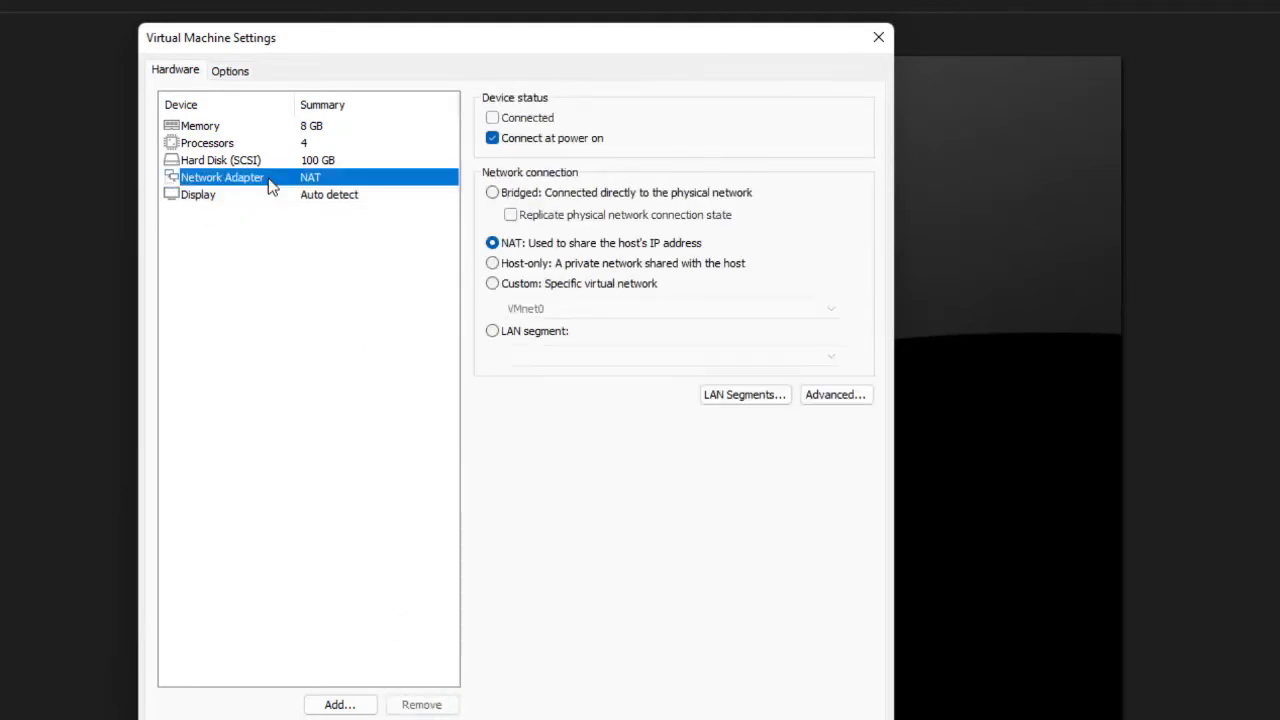
left_click(215, 127)
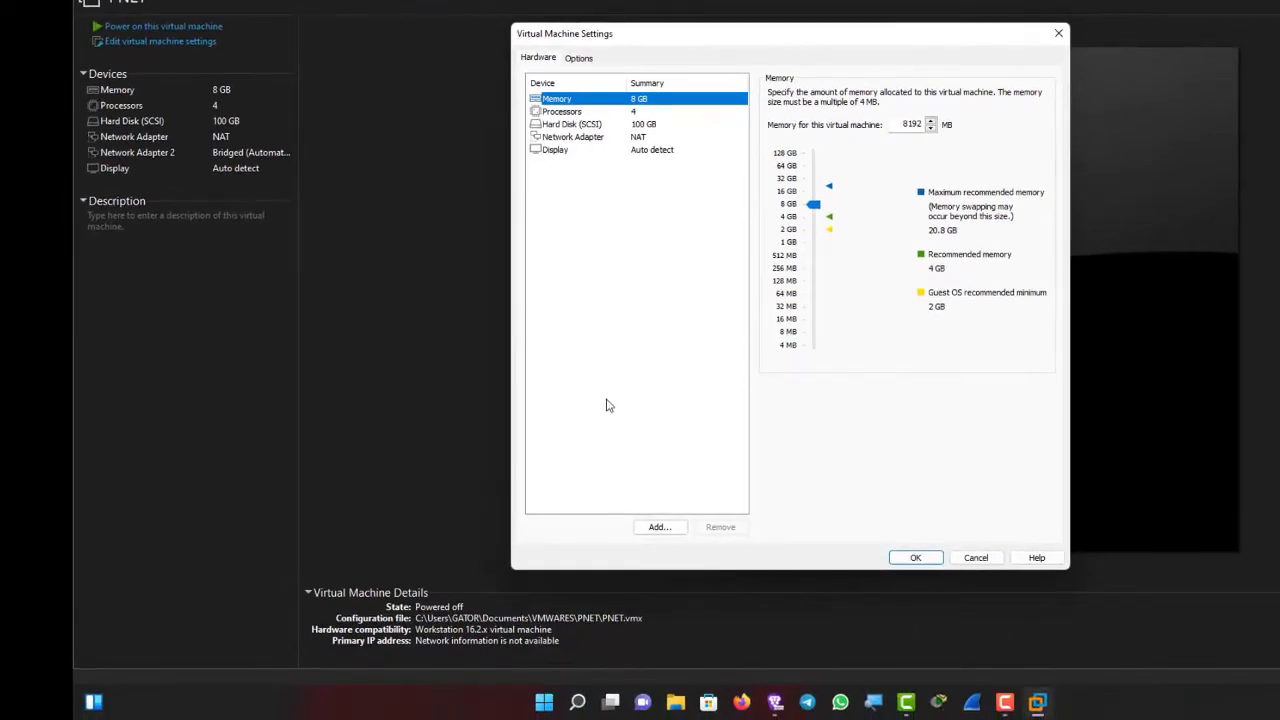
right_click(544, 704)
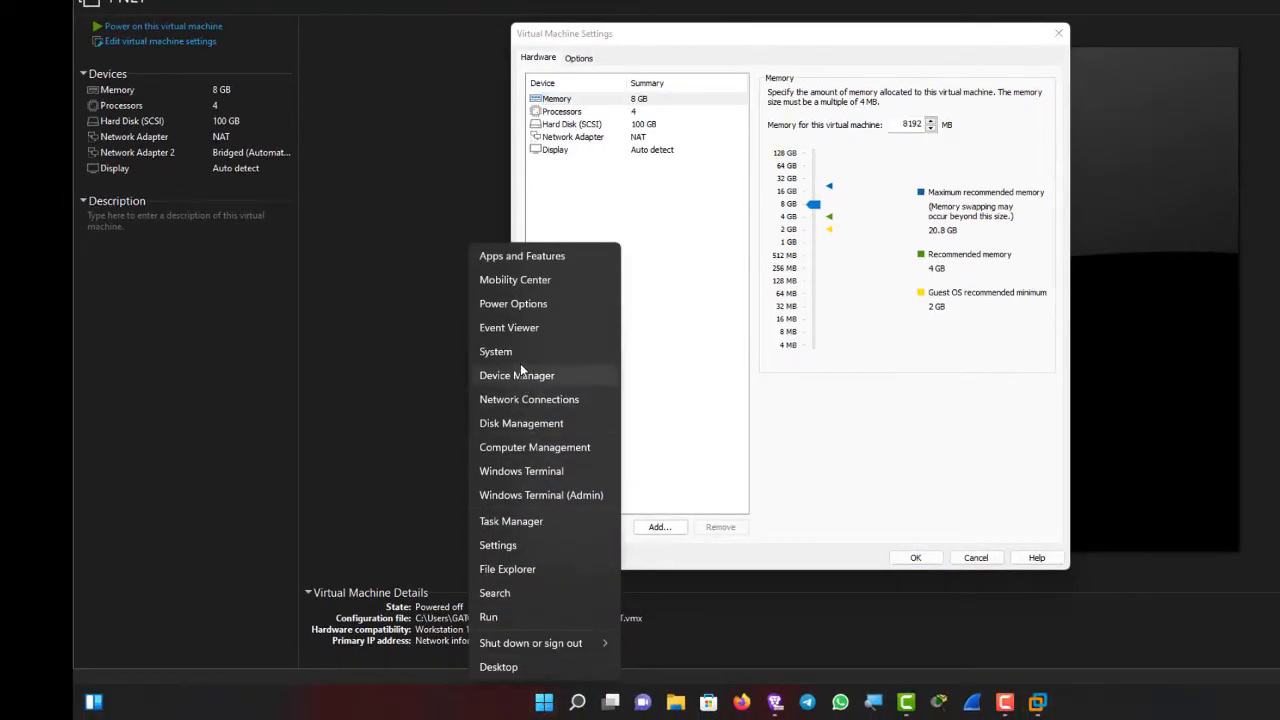
left_click(505, 356)
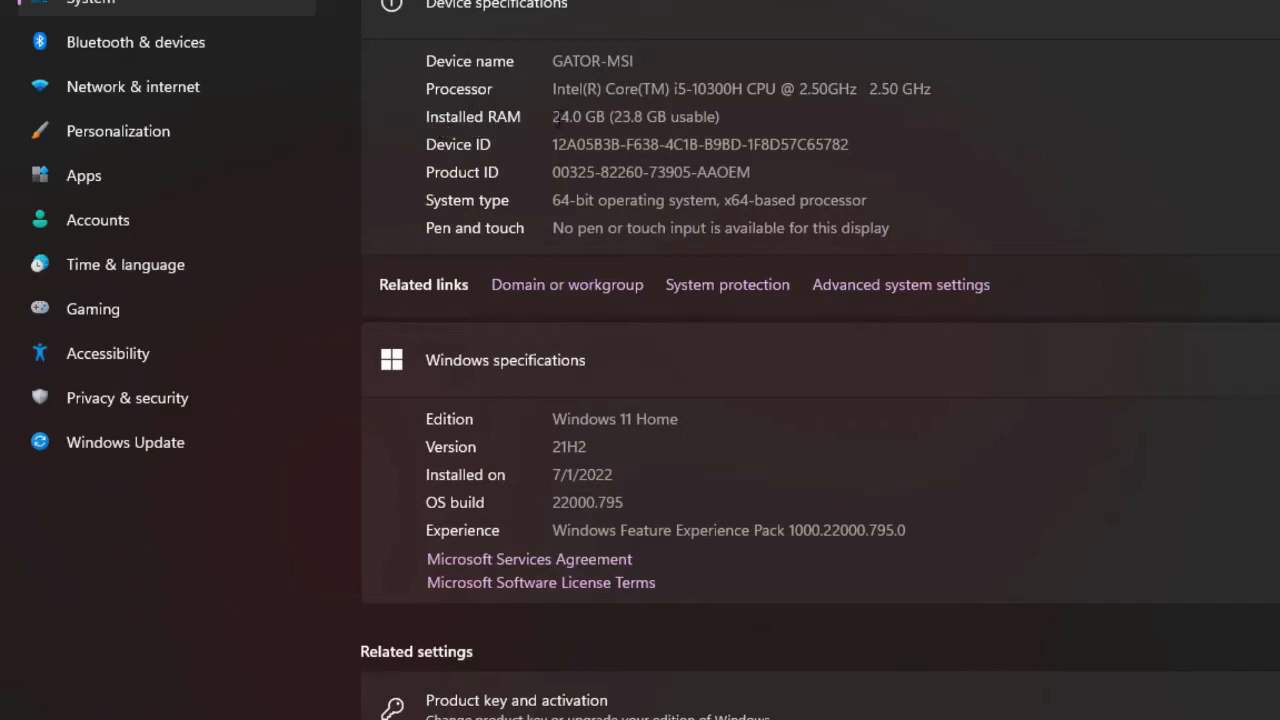
left_click_drag(554, 119, 727, 120)
left_click(831, 117)
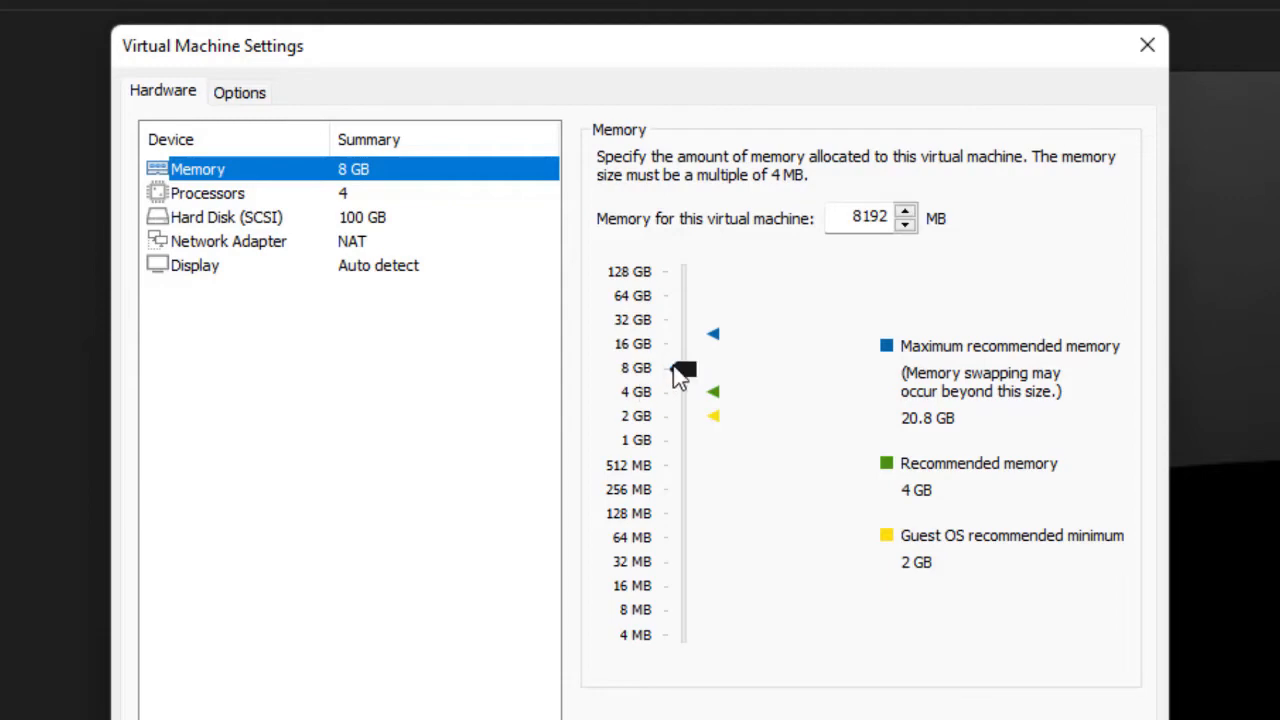
- Set PNET's memory slider to 2 GB so it reads 2048 MB
left_click(659, 416)
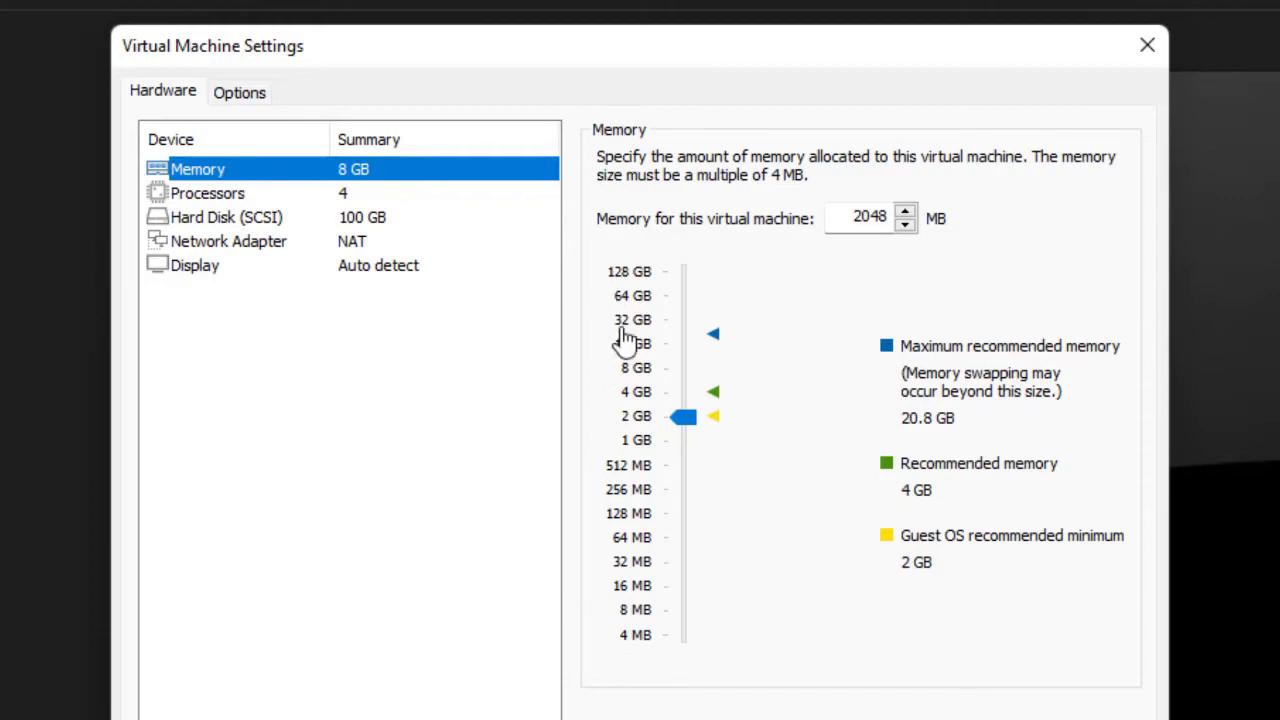
left_click(232, 200)
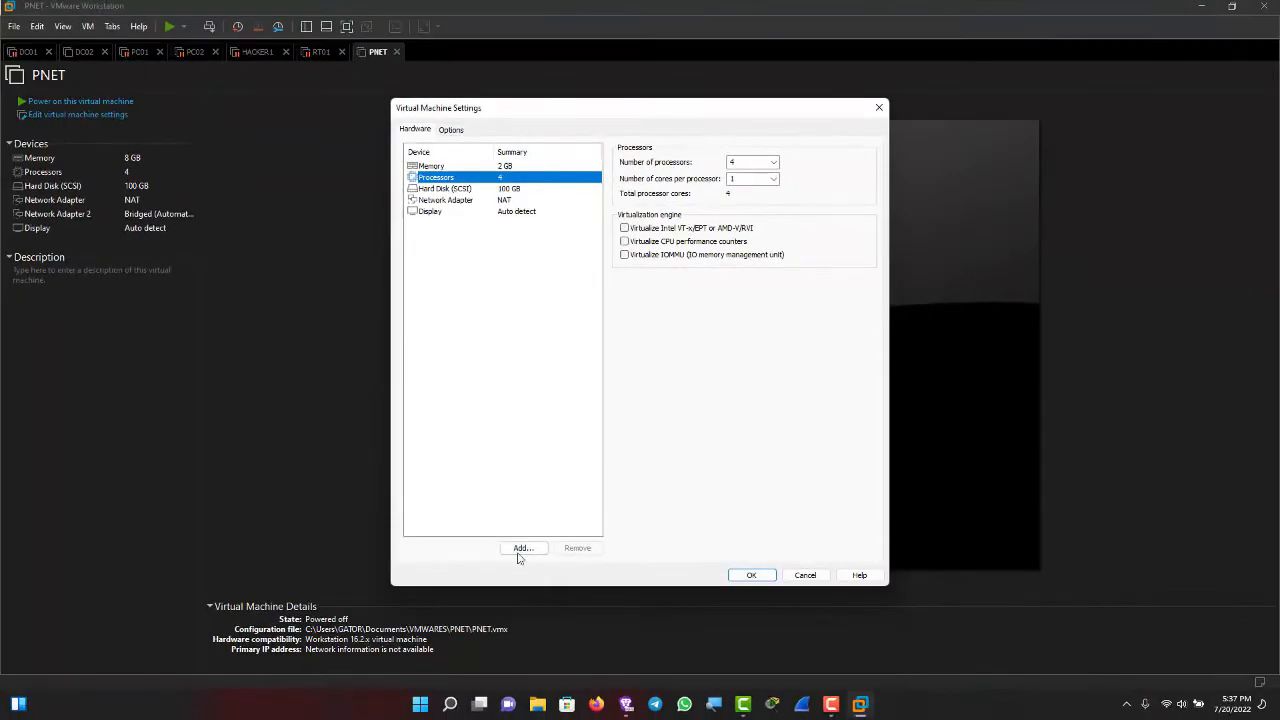
right_click(424, 708)
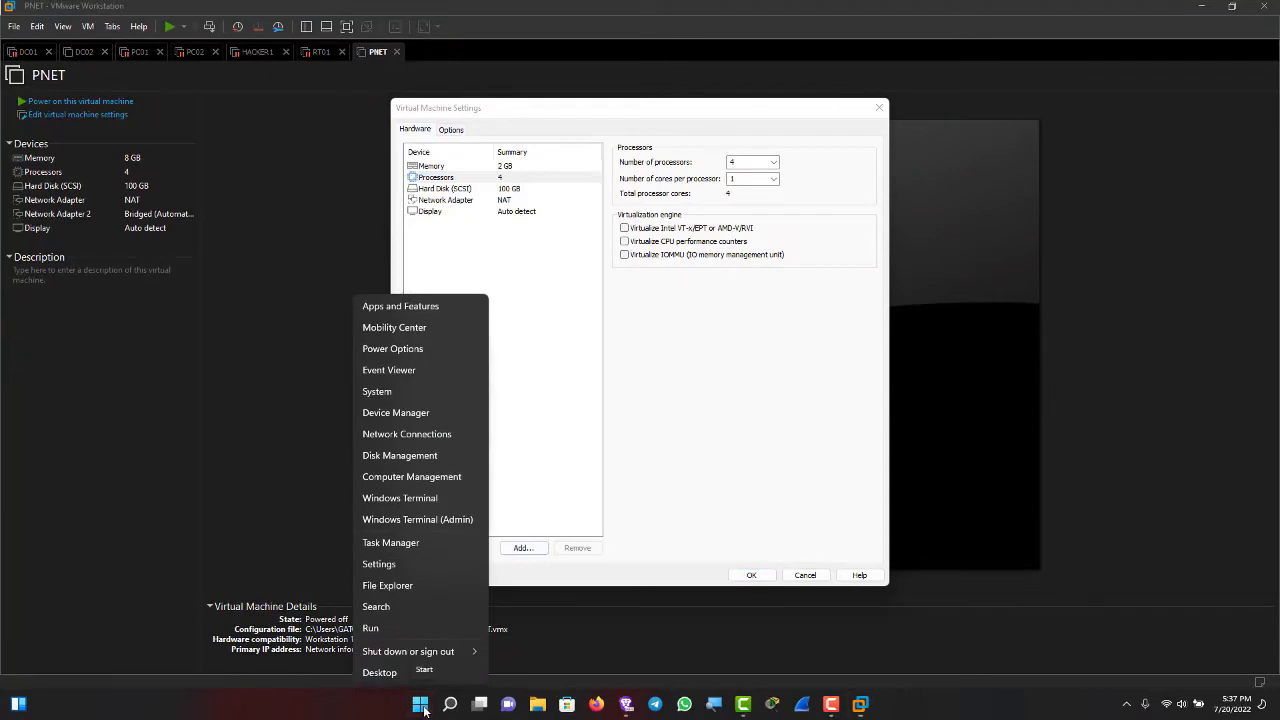
left_click(401, 476)
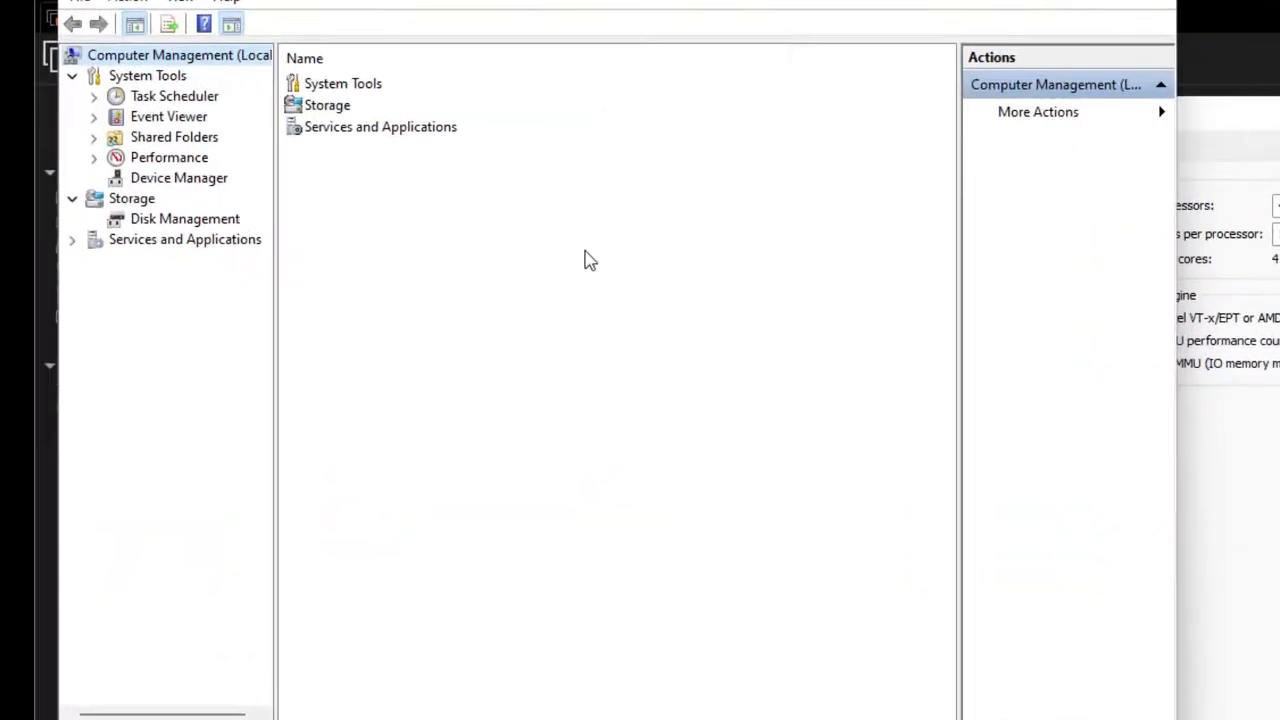
left_click(186, 193)
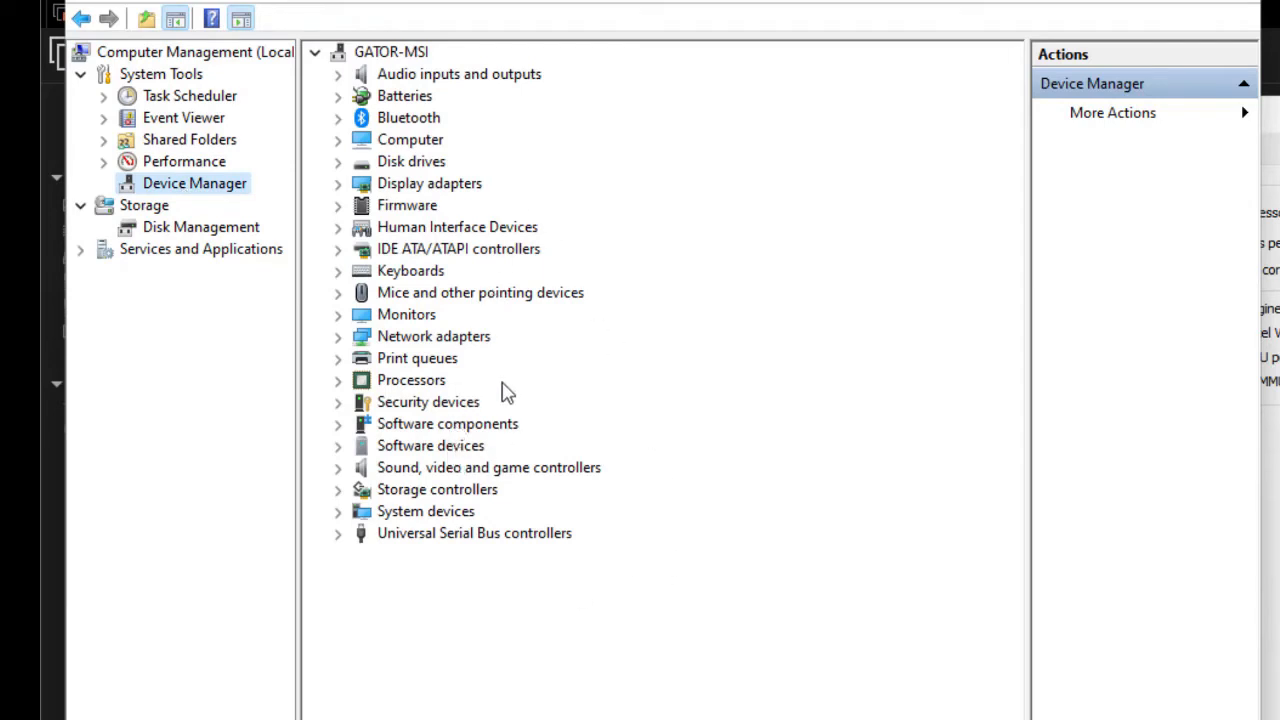
left_click(413, 388)
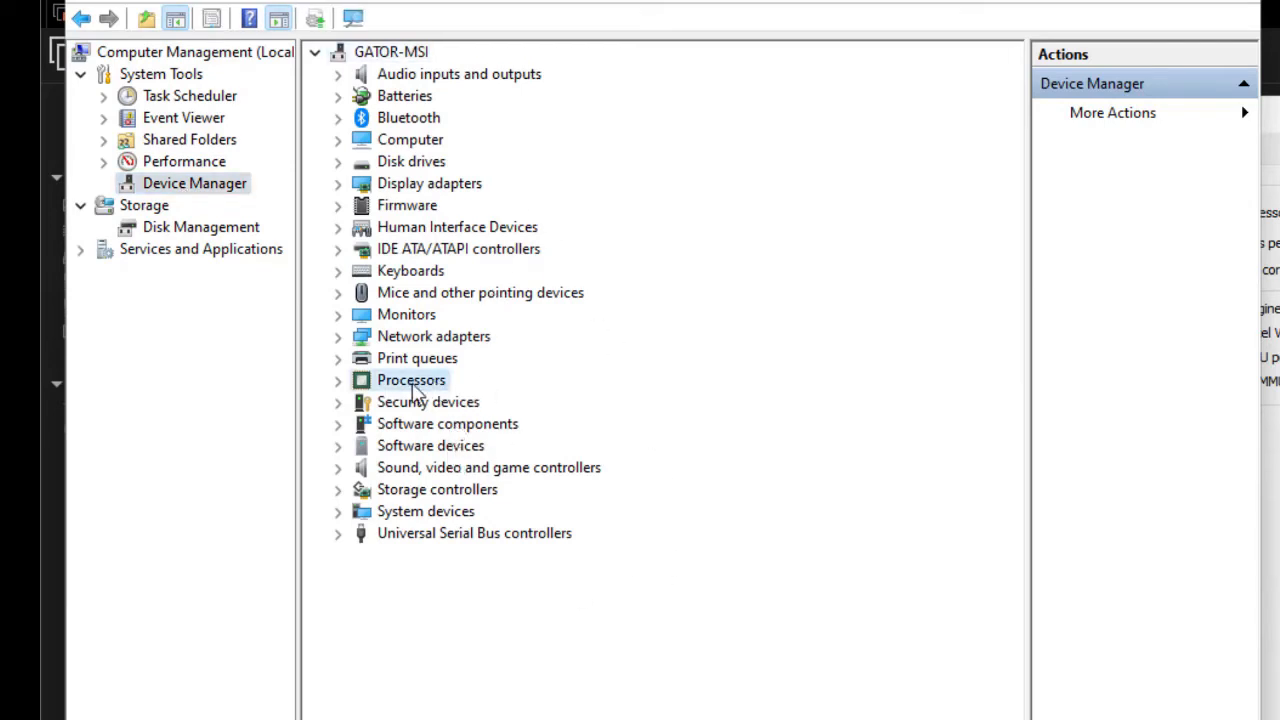
left_click(338, 381)
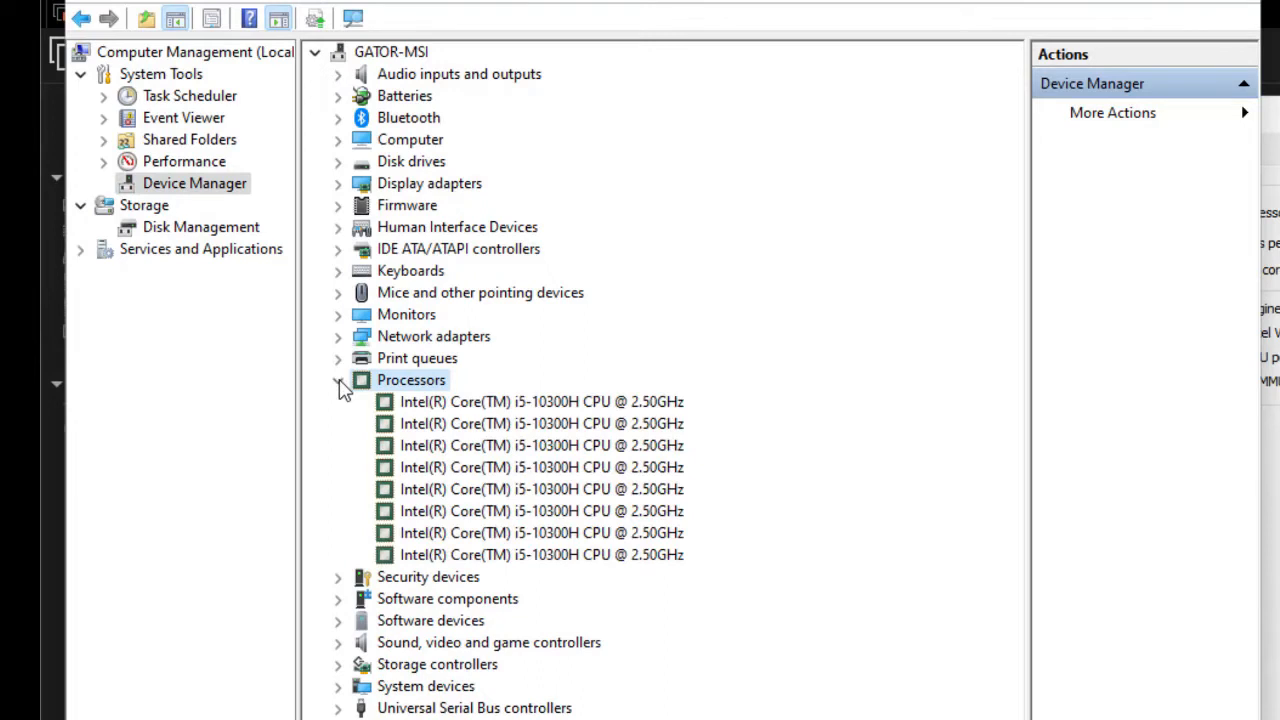
left_click(676, 406)
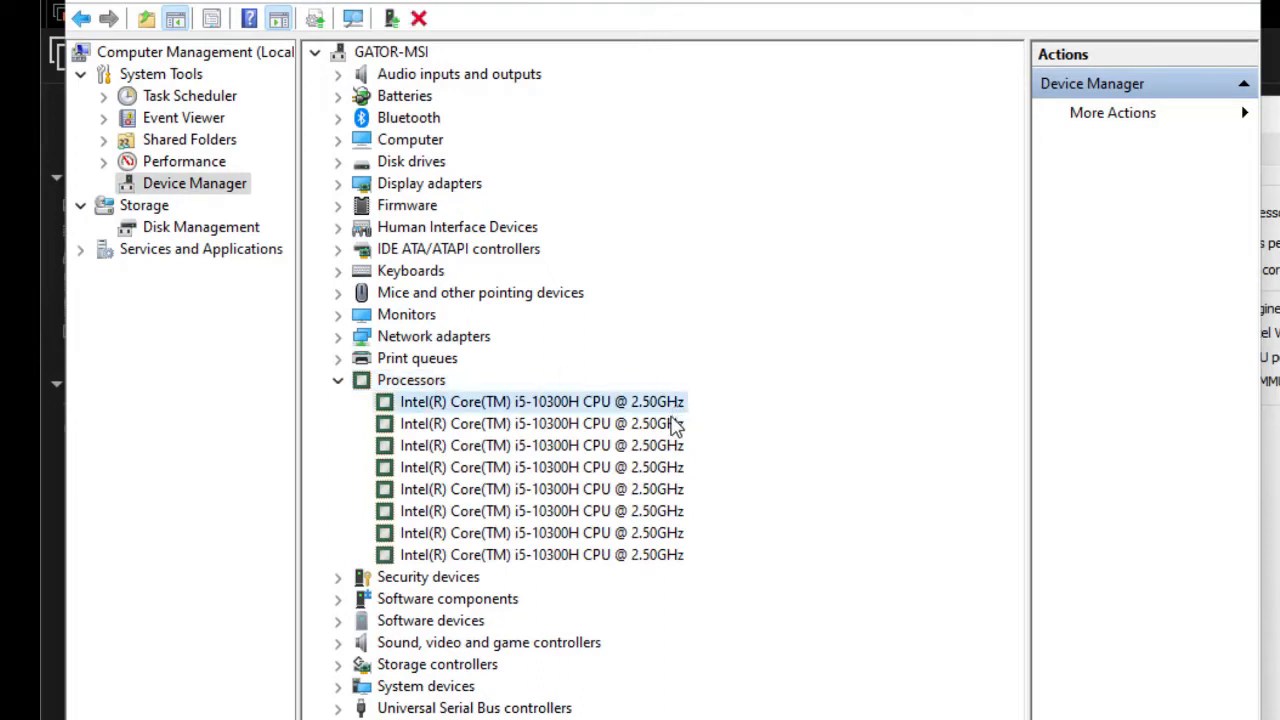
left_click(677, 424)
left_click(677, 446)
left_click(677, 468)
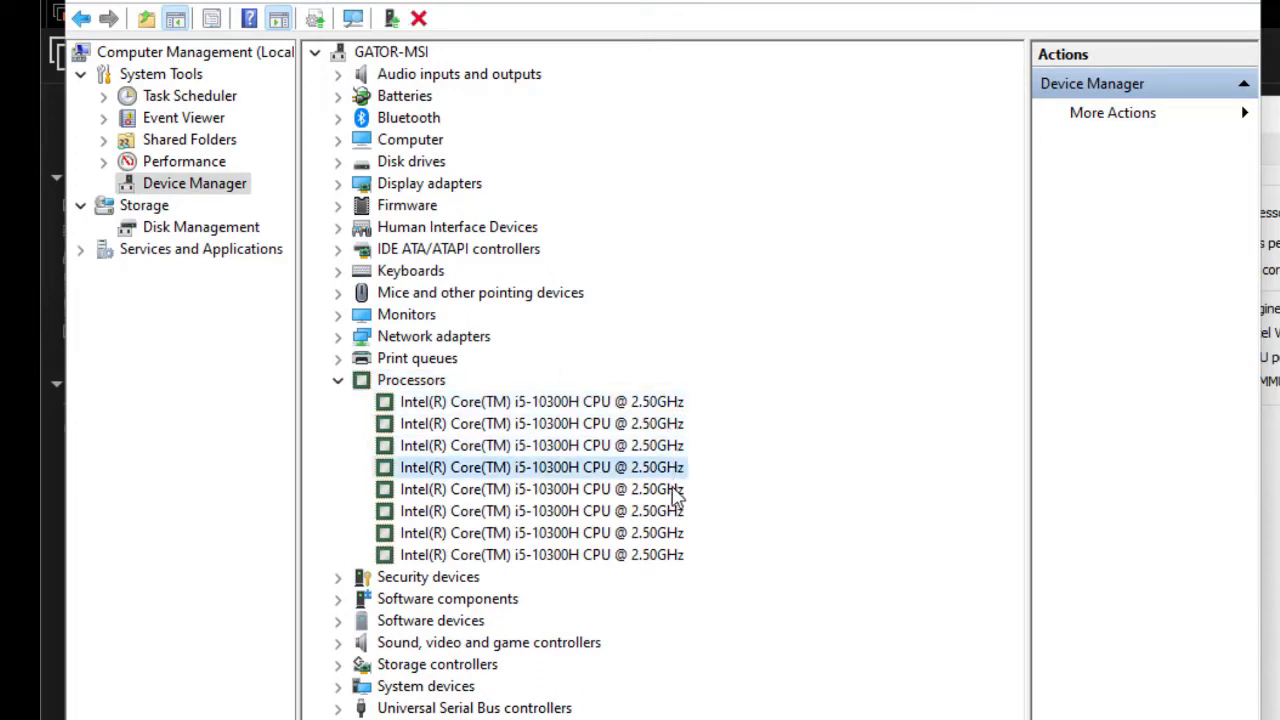
left_click(676, 490)
left_click(673, 511)
left_click(670, 533)
left_click(667, 555)
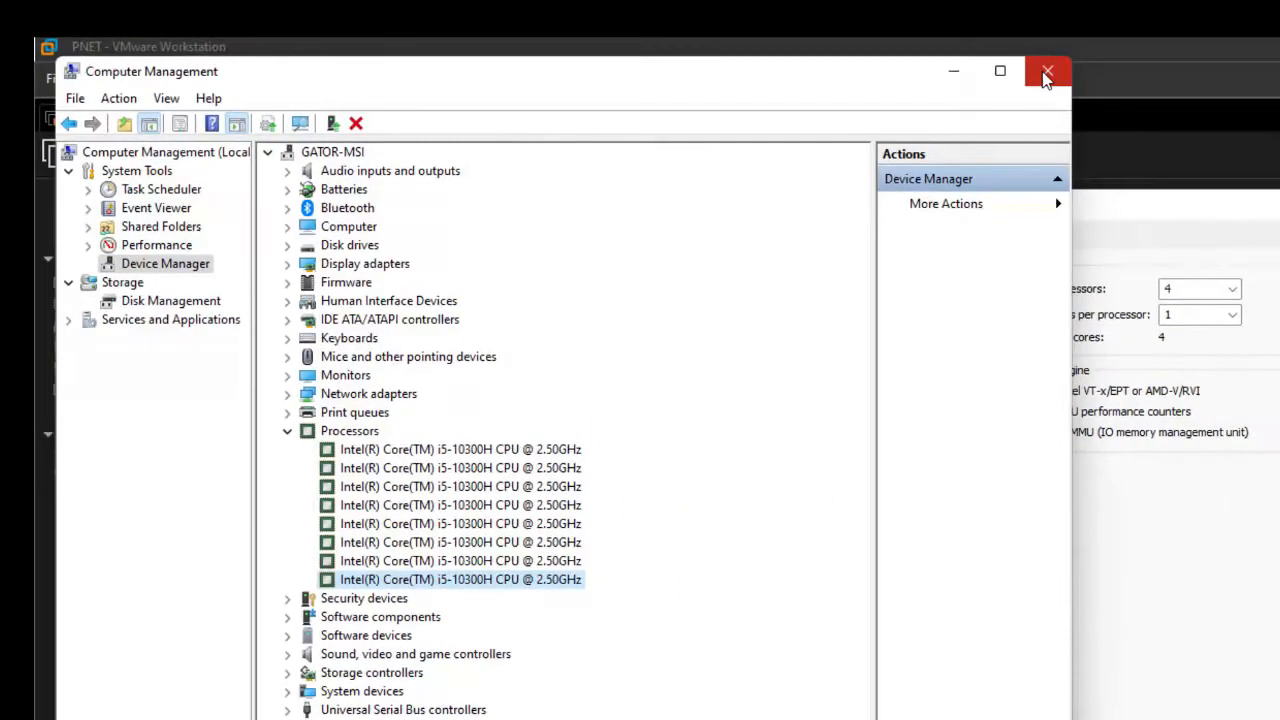
left_click(1045, 78)
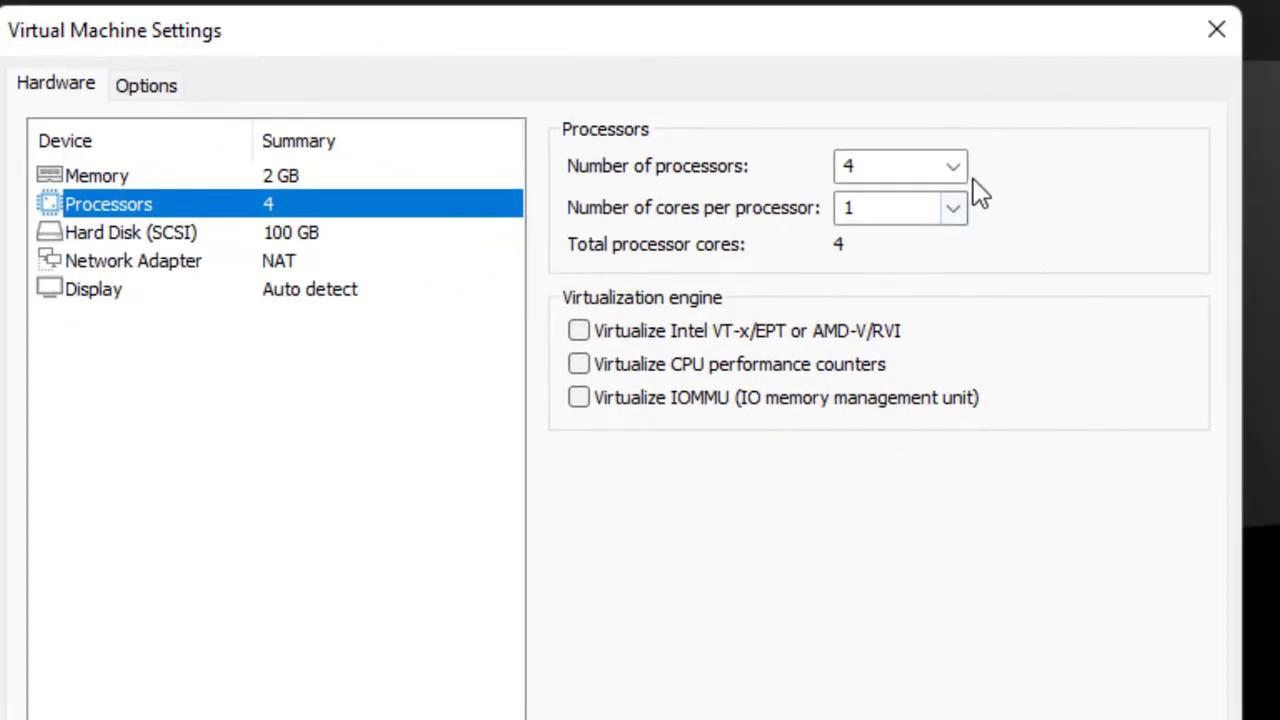
- Set 1 processor with 2 cores, enable Intel VT-x/EPT virtualization, and save the settings
left_click(953, 168)
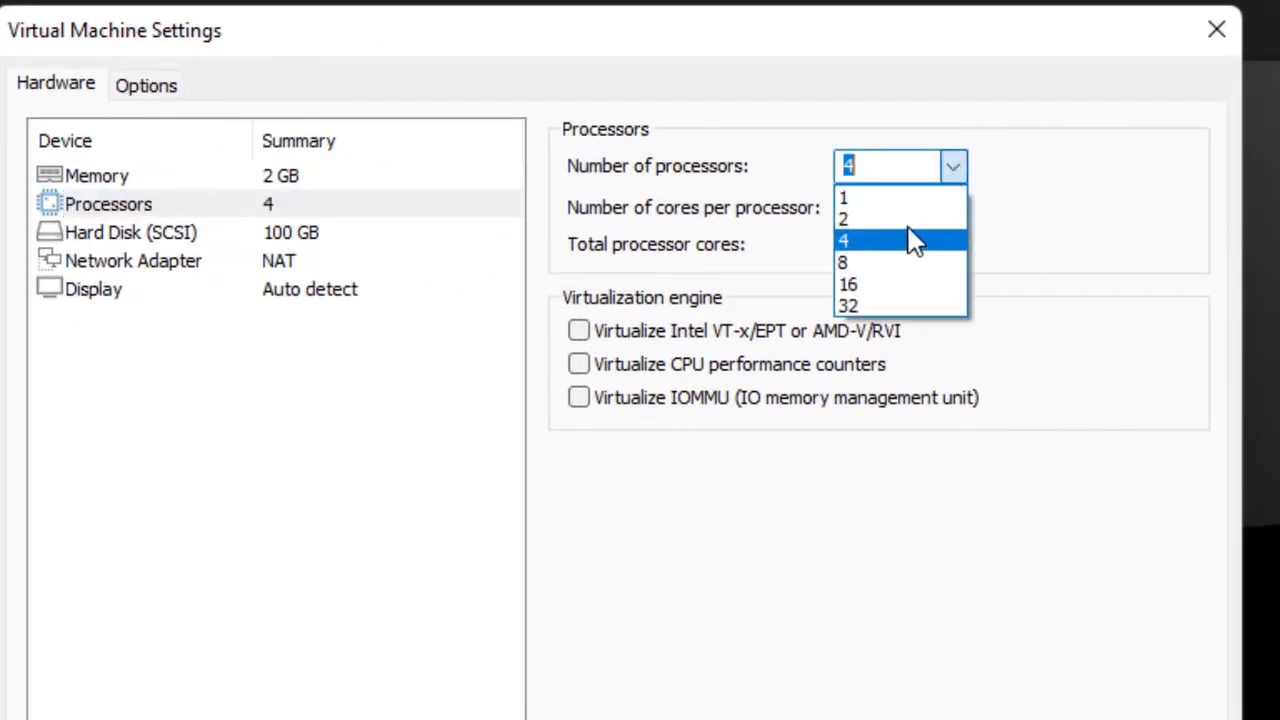
left_click(905, 199)
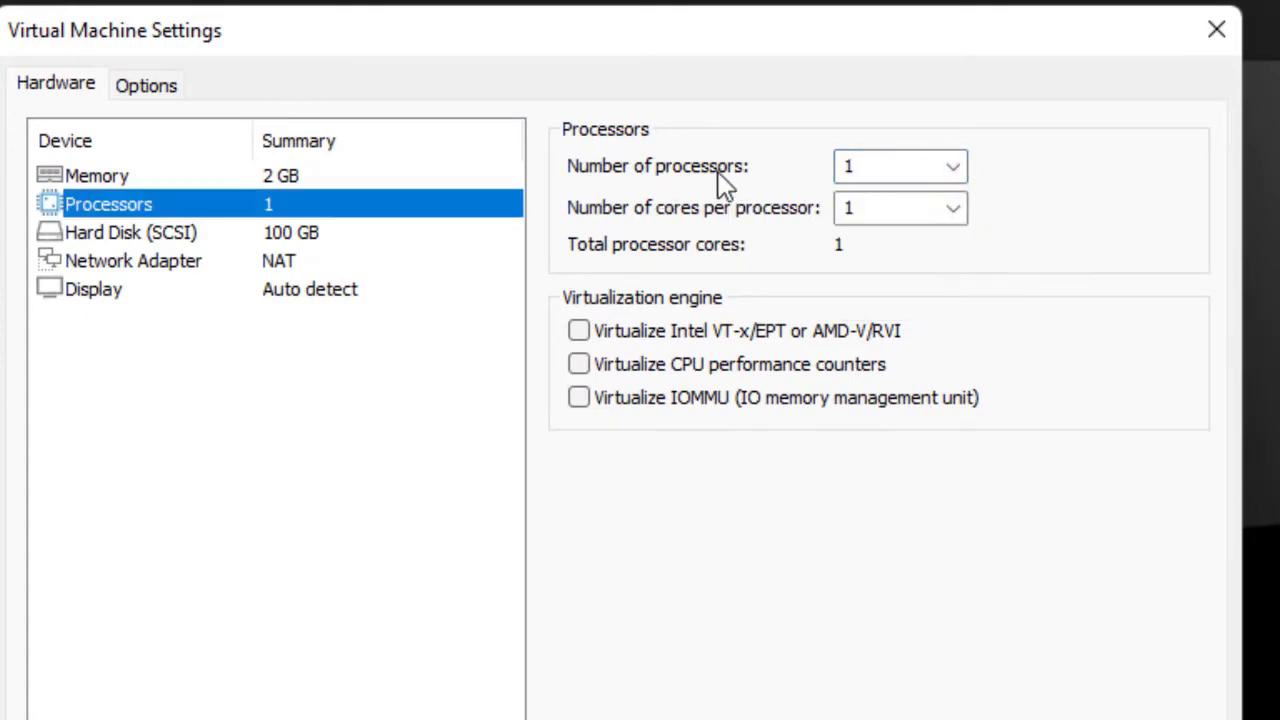
left_click(955, 212)
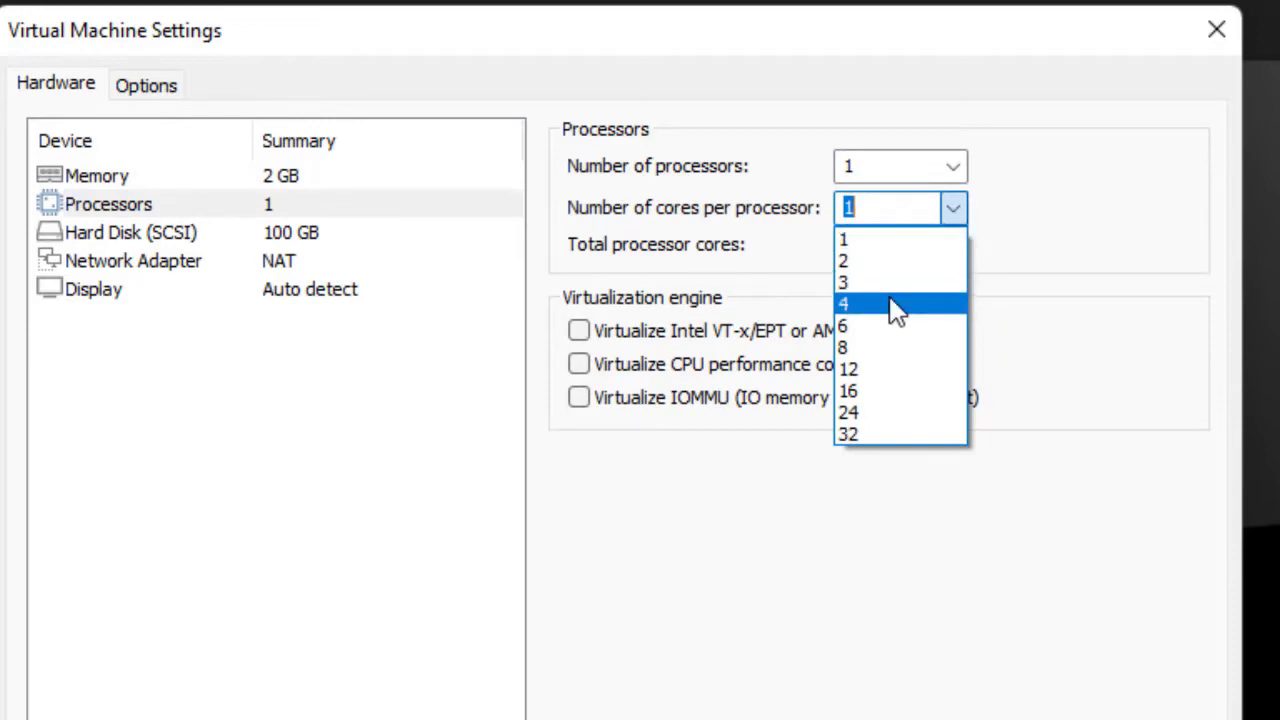
left_click(901, 262)
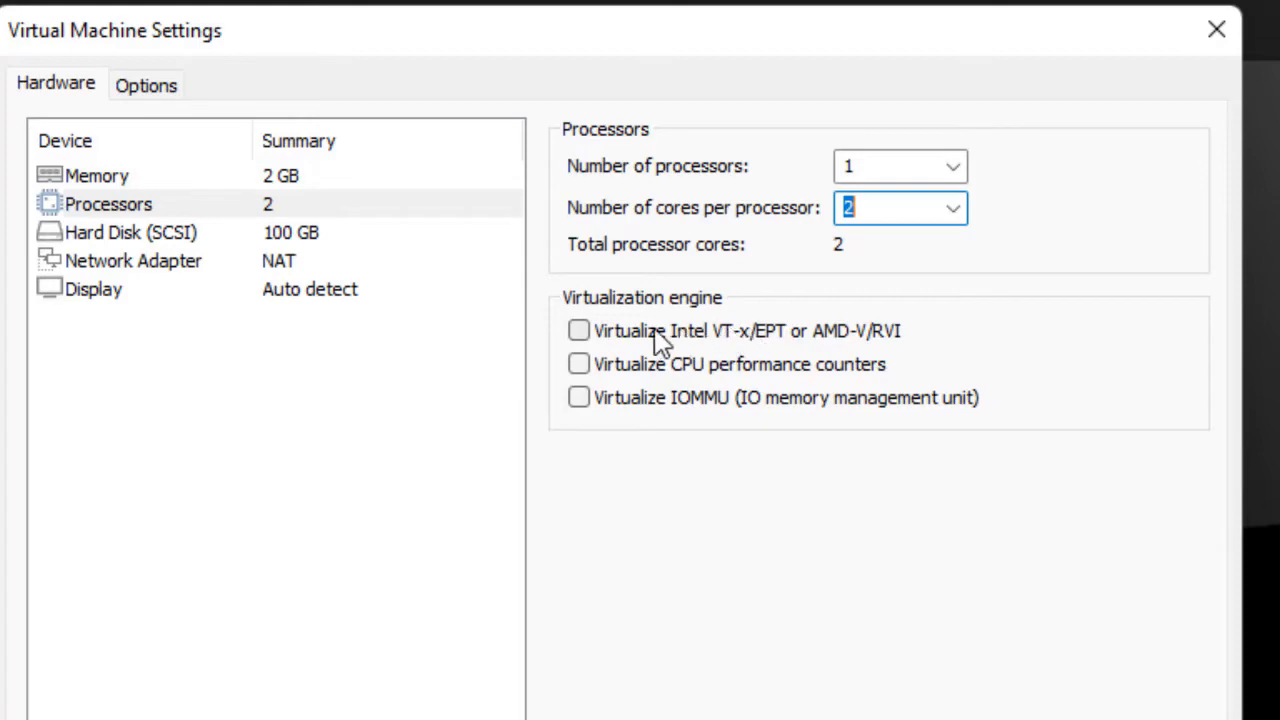
left_click(580, 334)
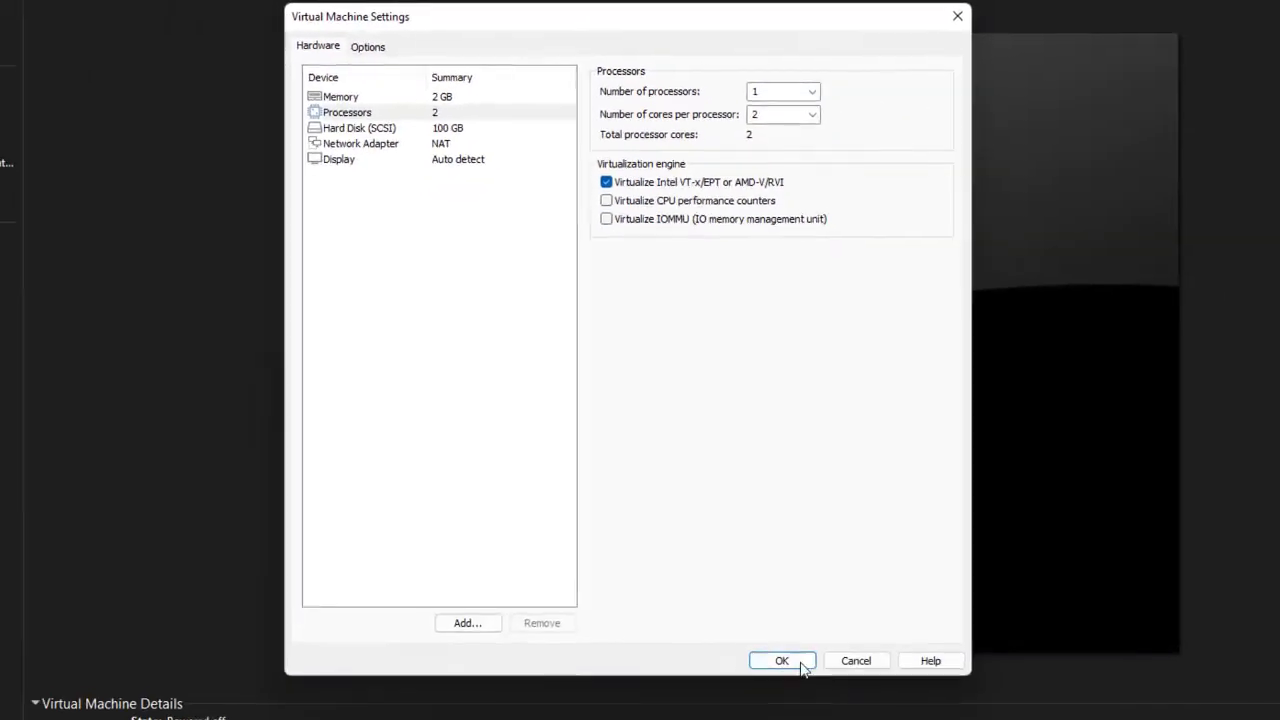
left_click(779, 656)
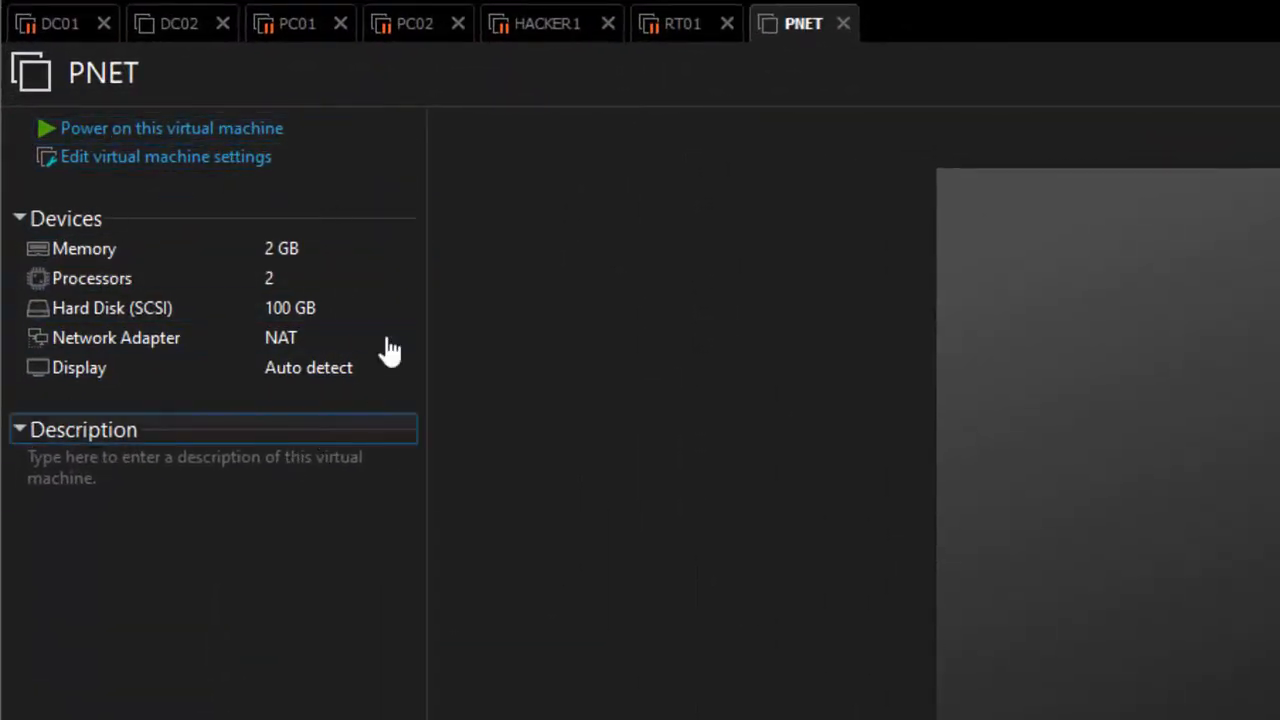
- Start the PNET VM and let it boot to the PNETLab login showing 192.168.174.135
left_click(208, 131)
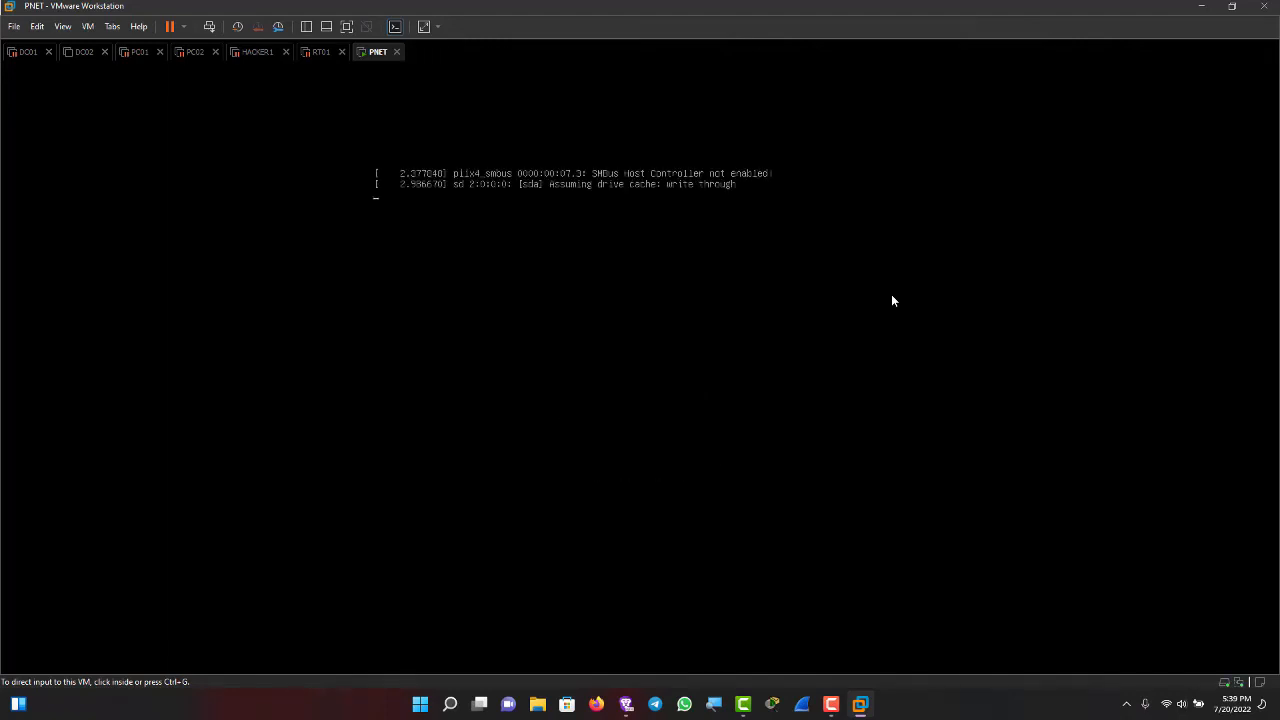
left_click(893, 301)
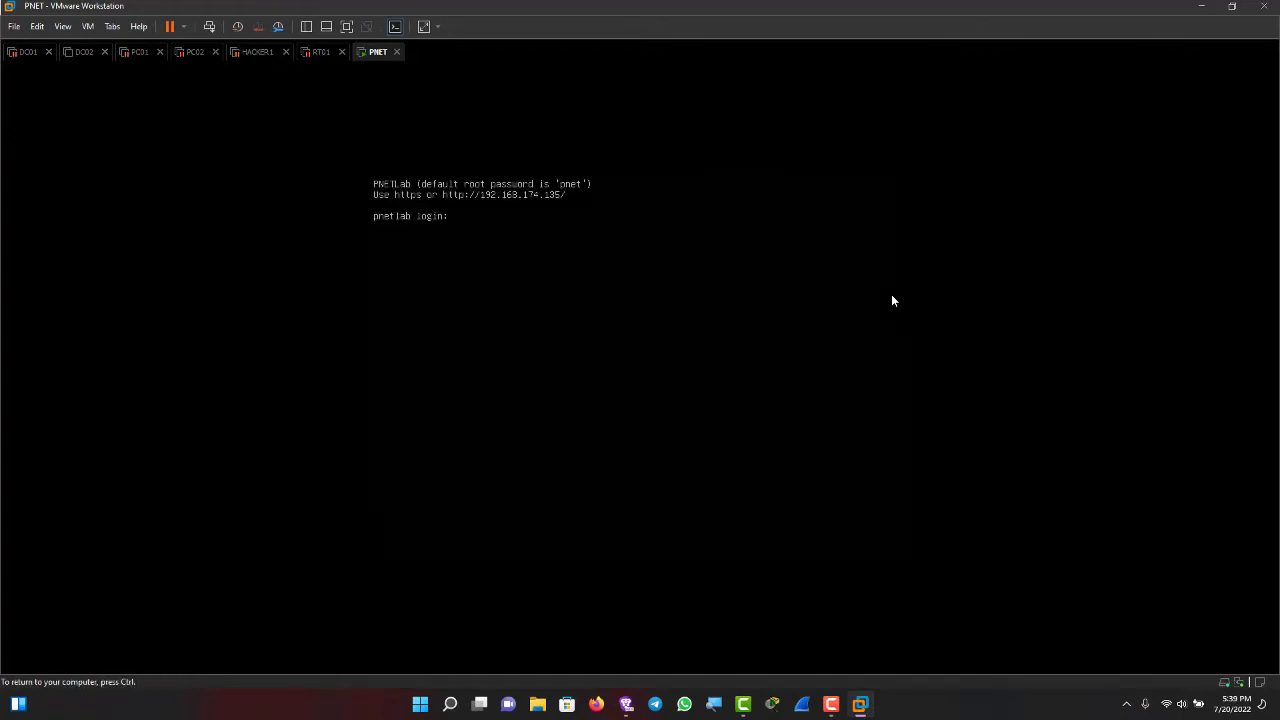
key("ctrl")
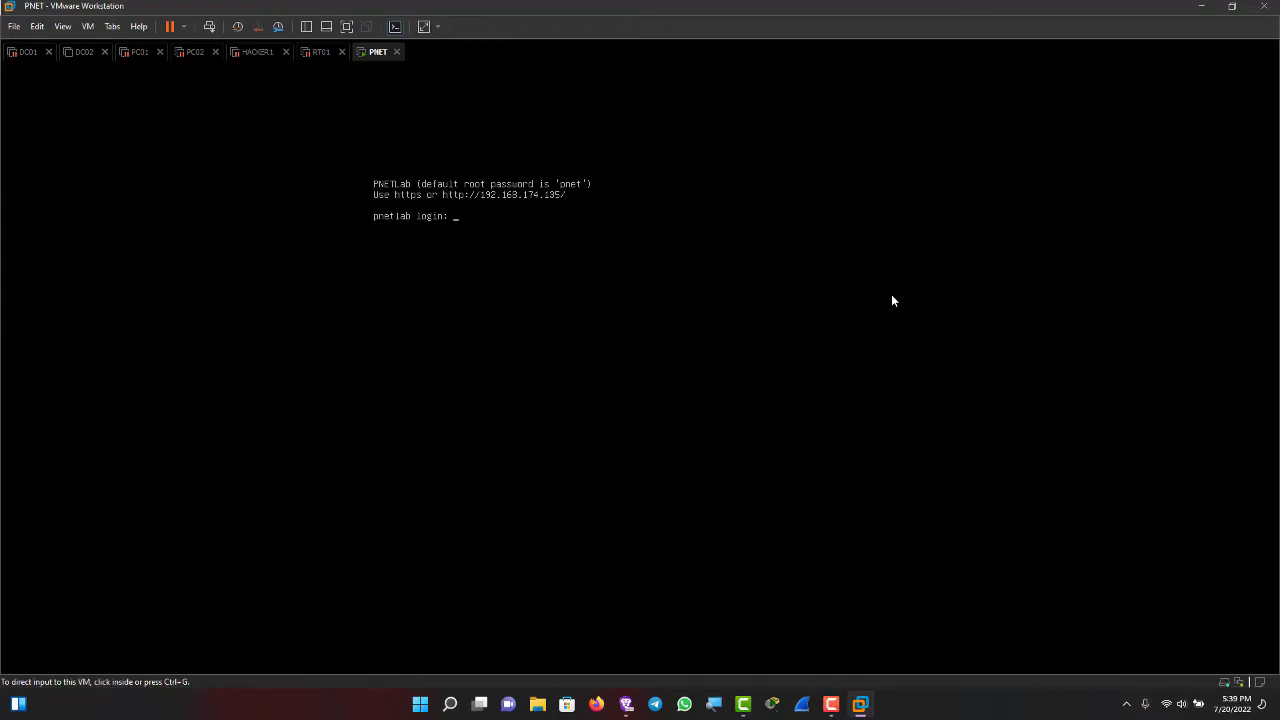
key("super+z")
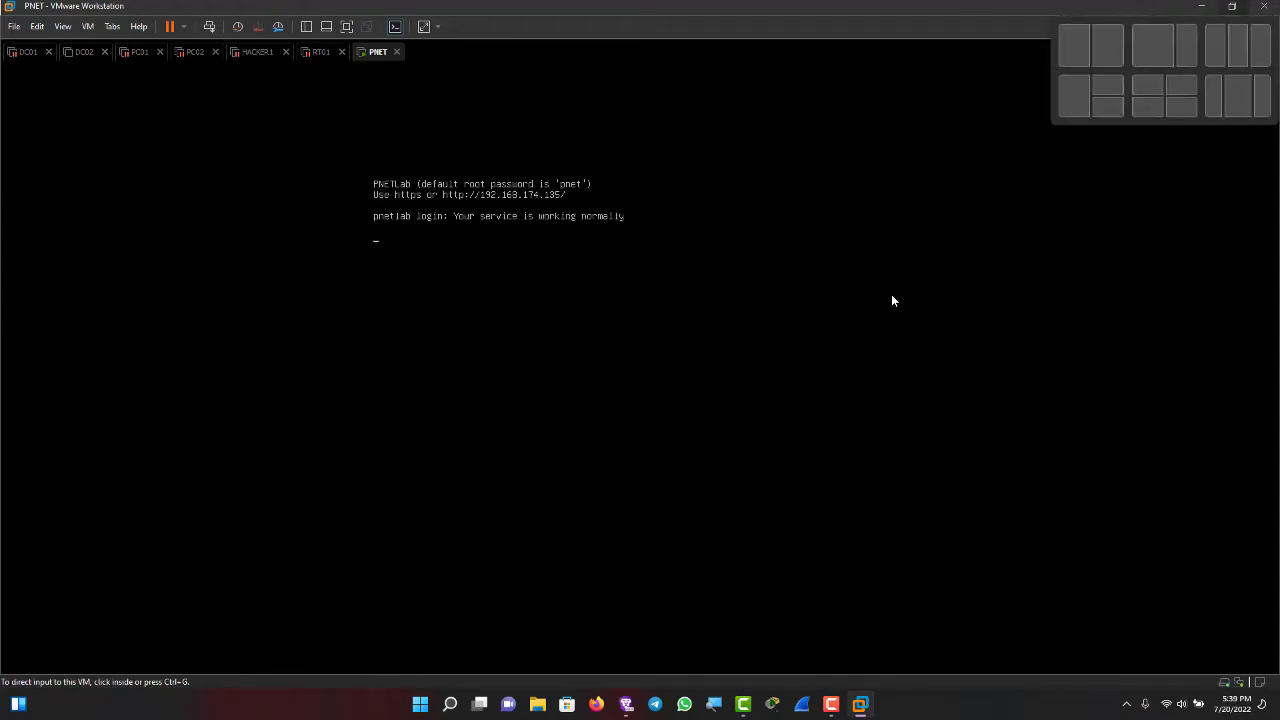
key("Escape")
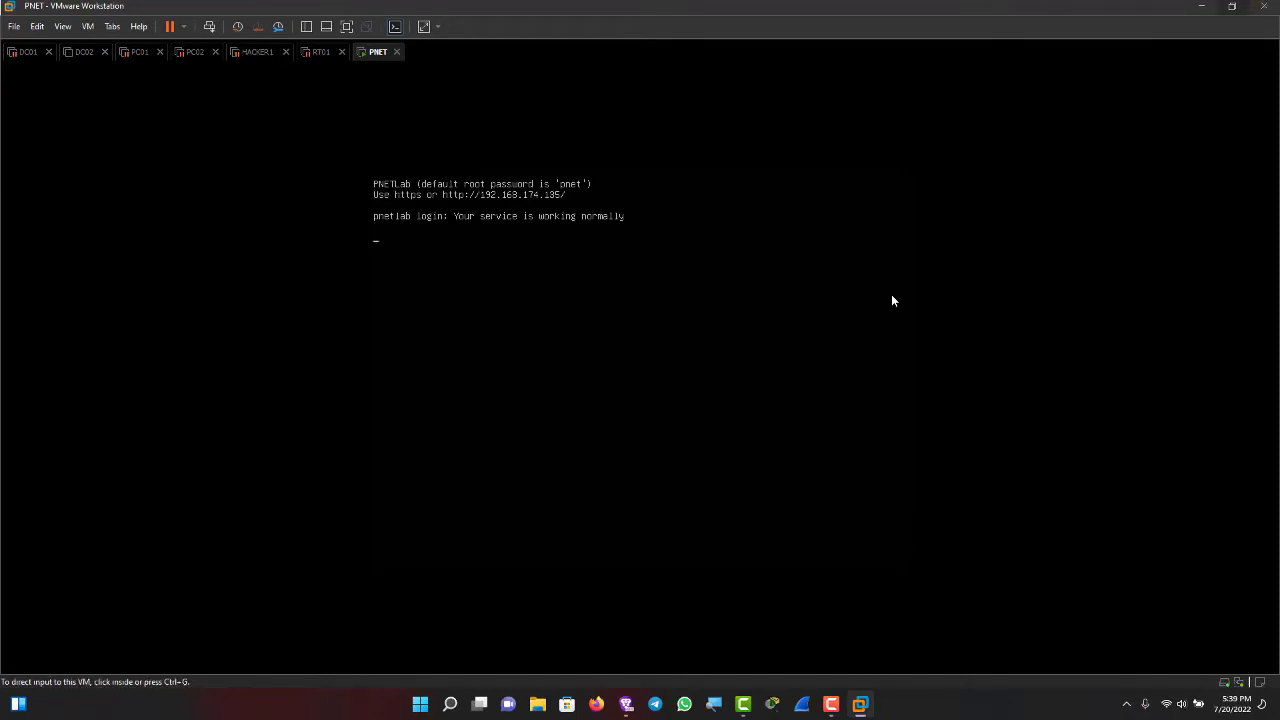
key("super+z")
key("Escape")
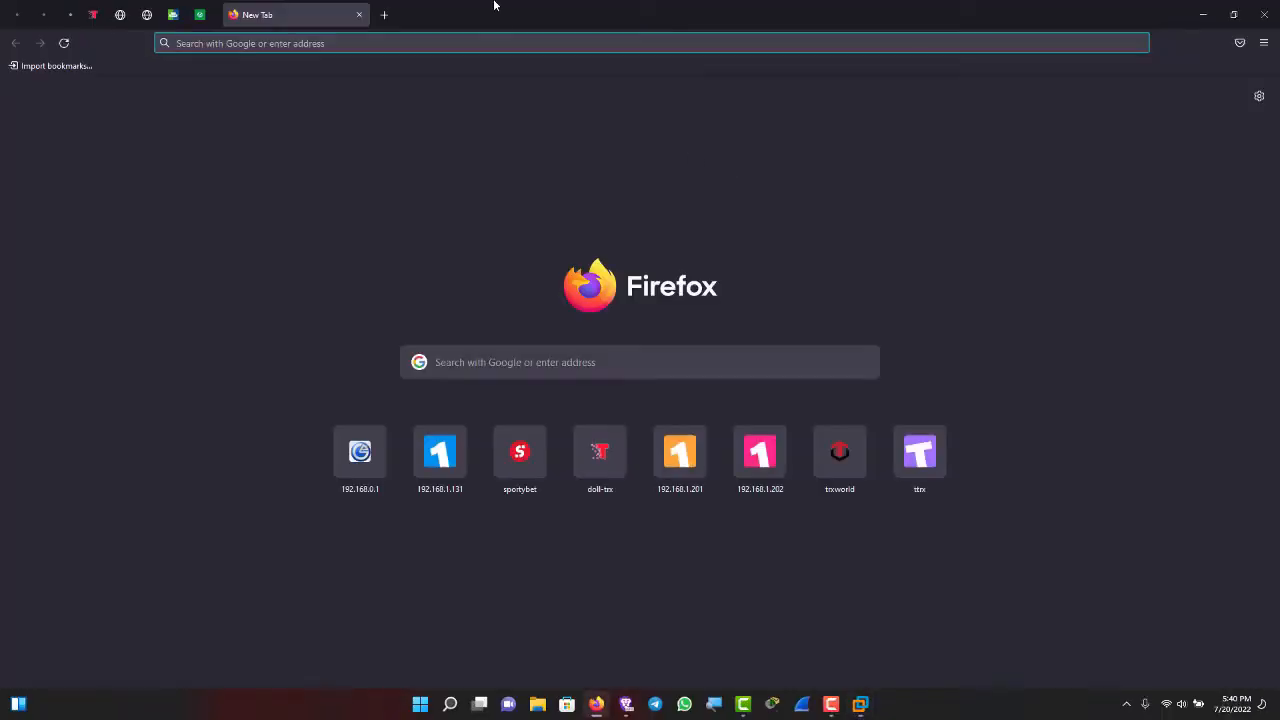
- Load 192.168.174.135 in Firefox to reach the PNETLab mode-selection page, then minimize Firefox
left_click(394, 43)
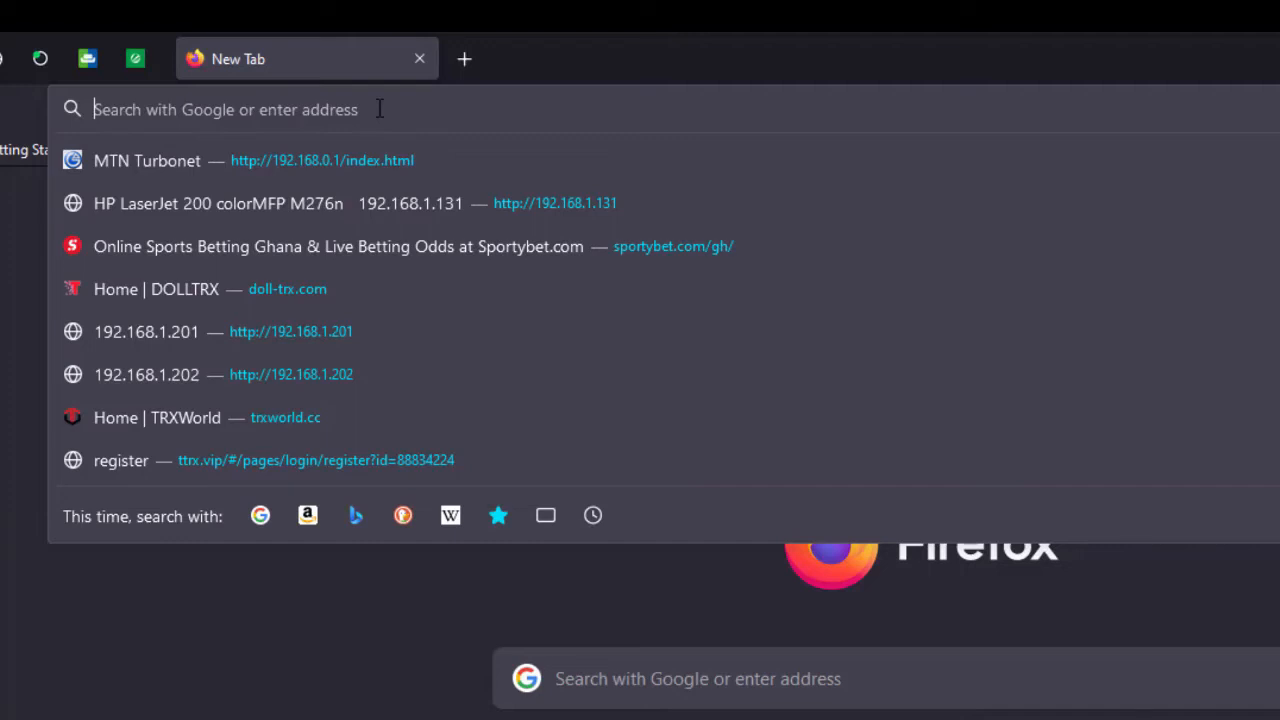
type("192.16")
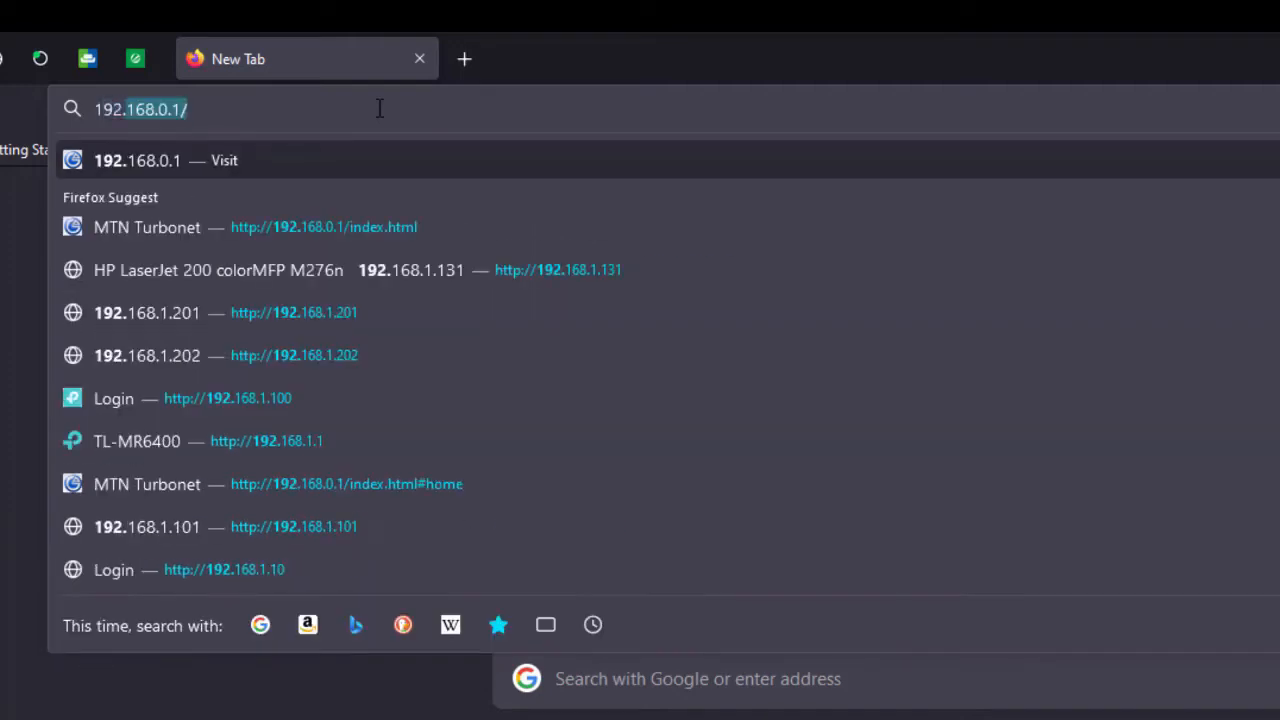
type("8")
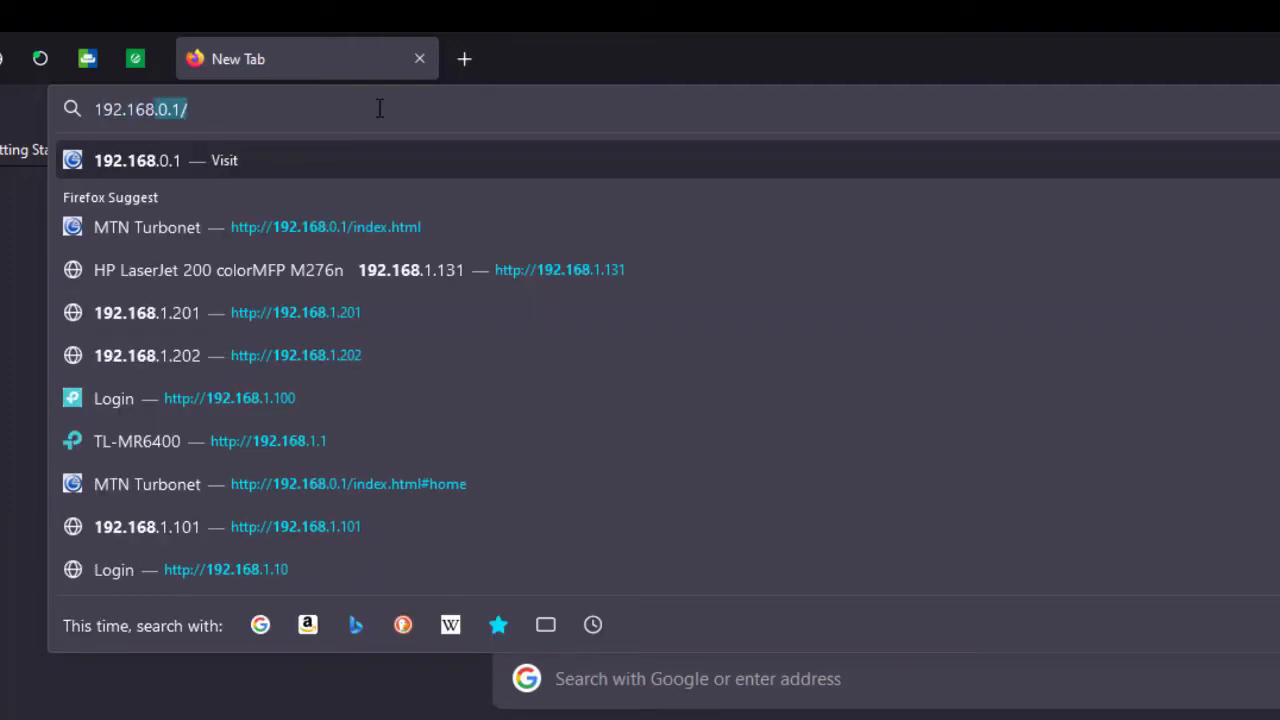
type(".17")
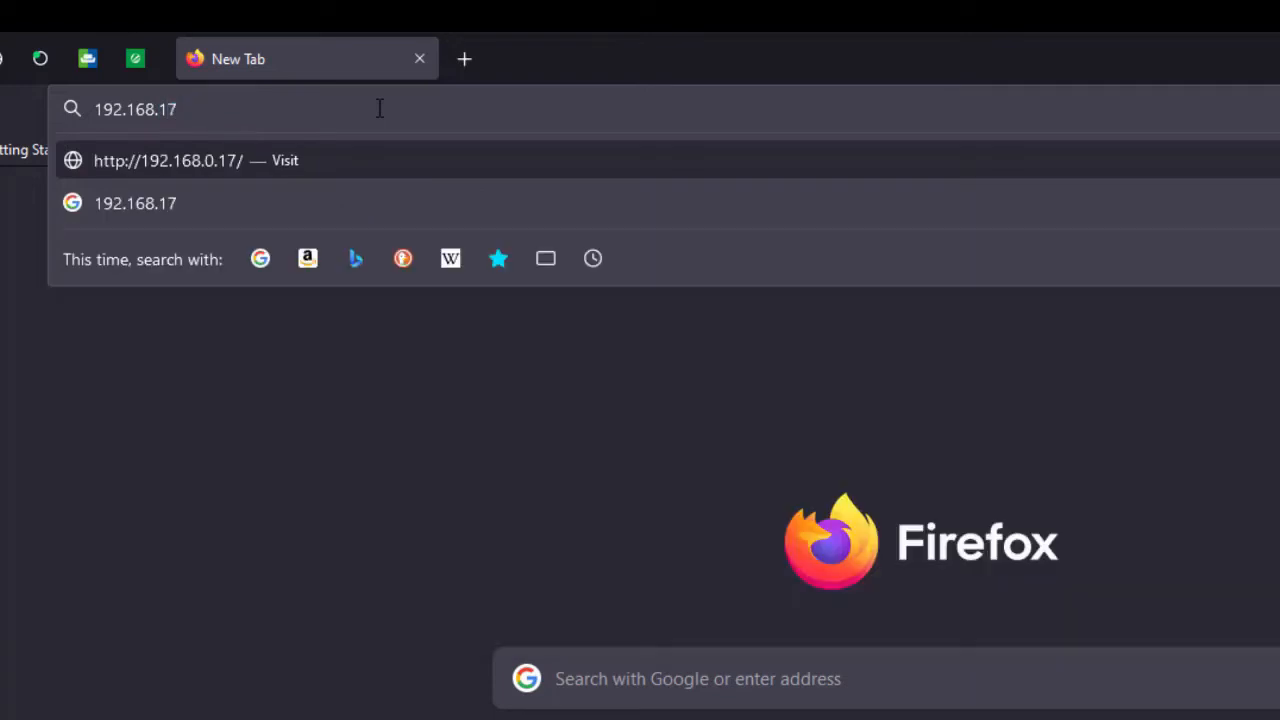
type("2")
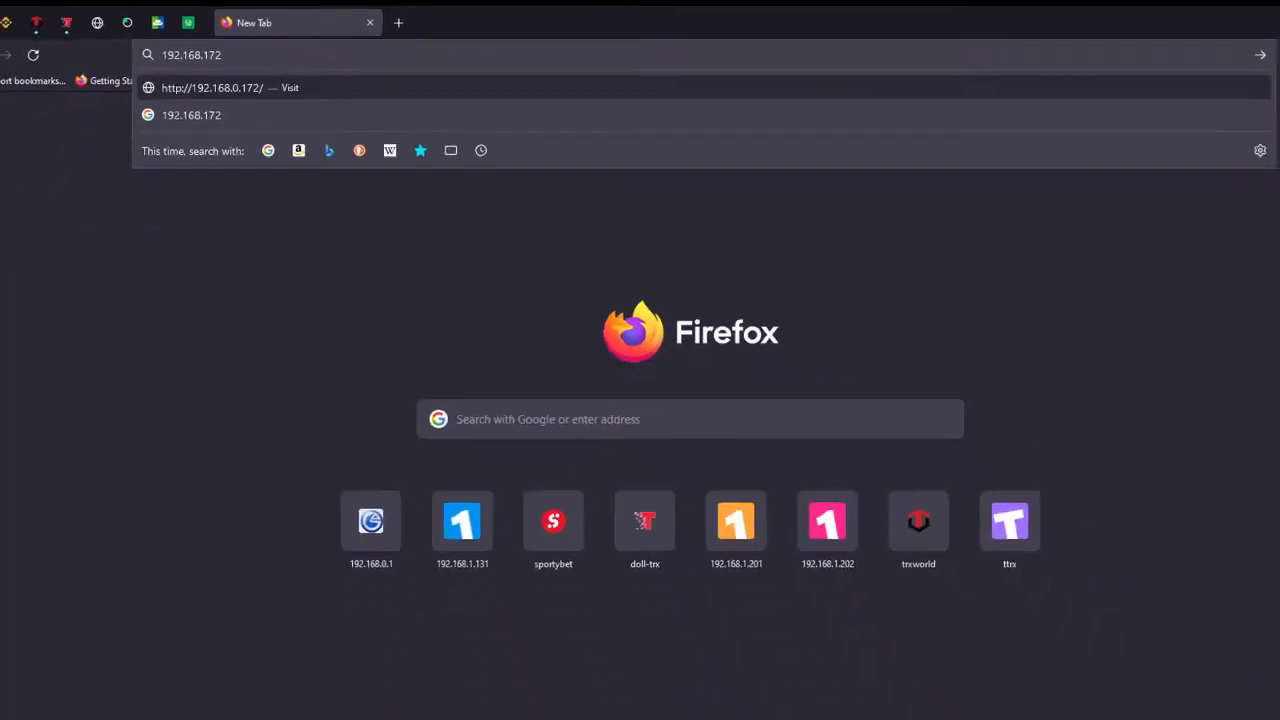
left_click(861, 704)
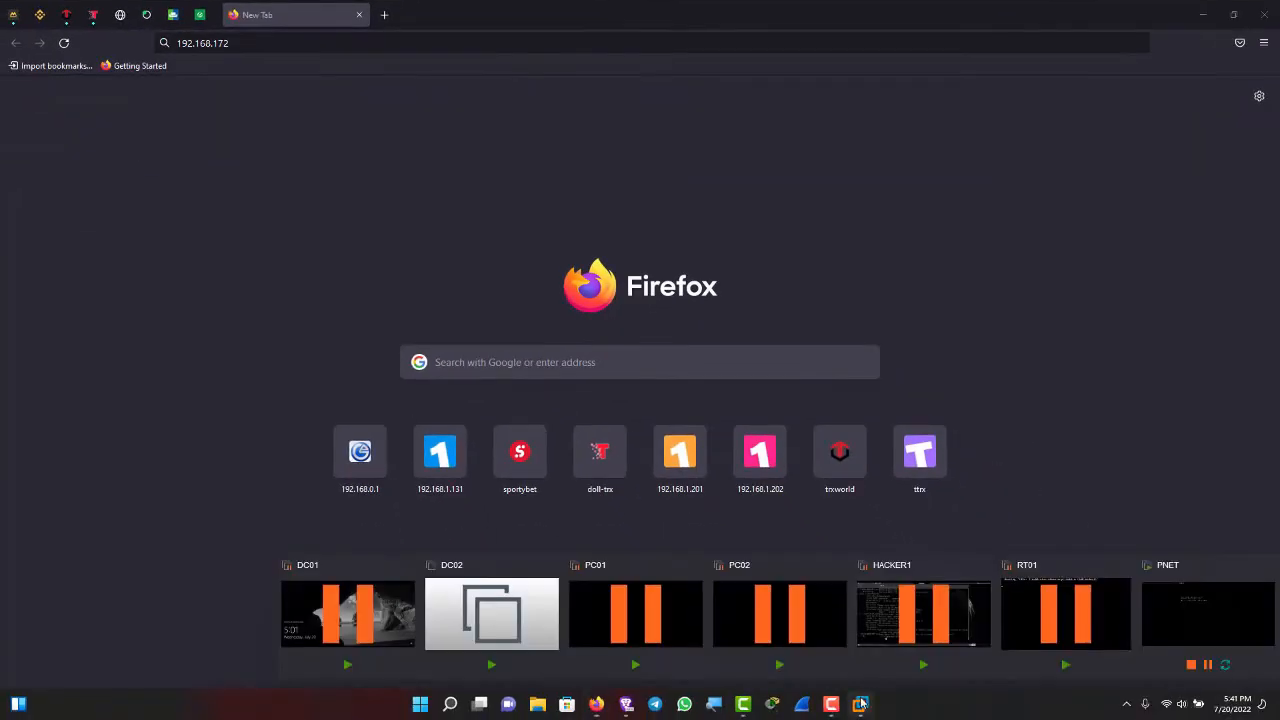
left_click(1182, 605)
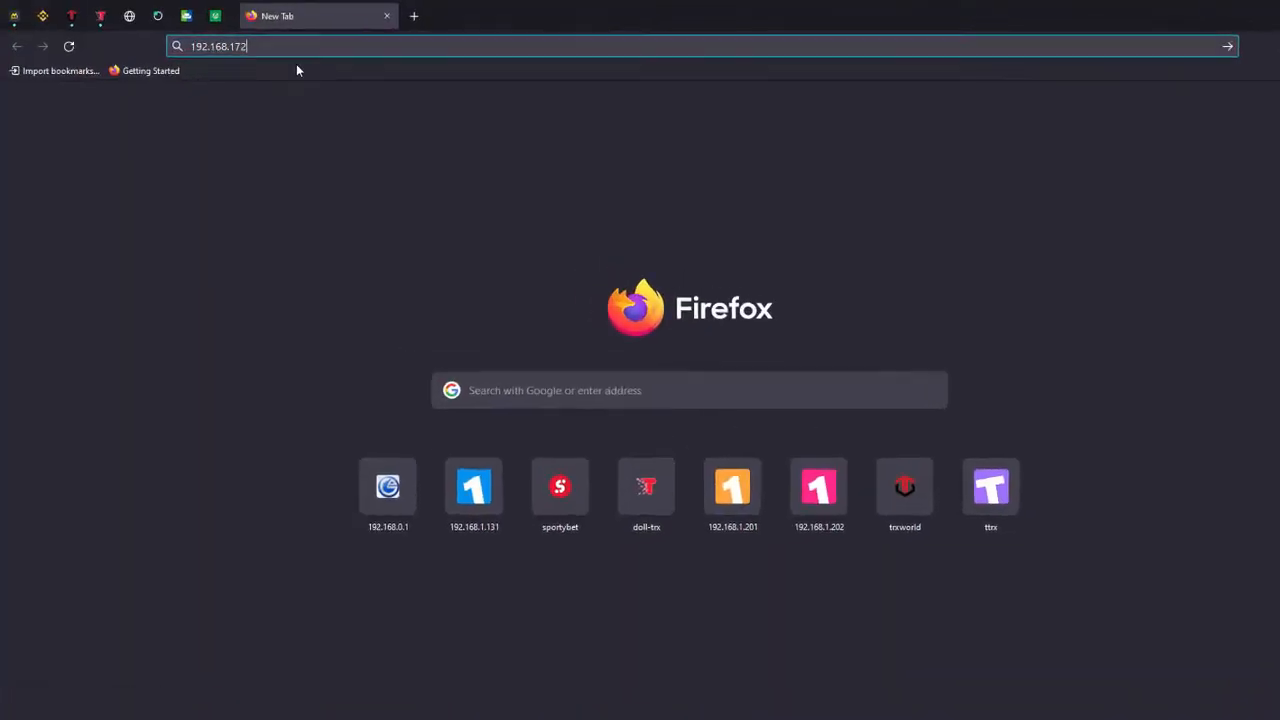
left_click(291, 50)
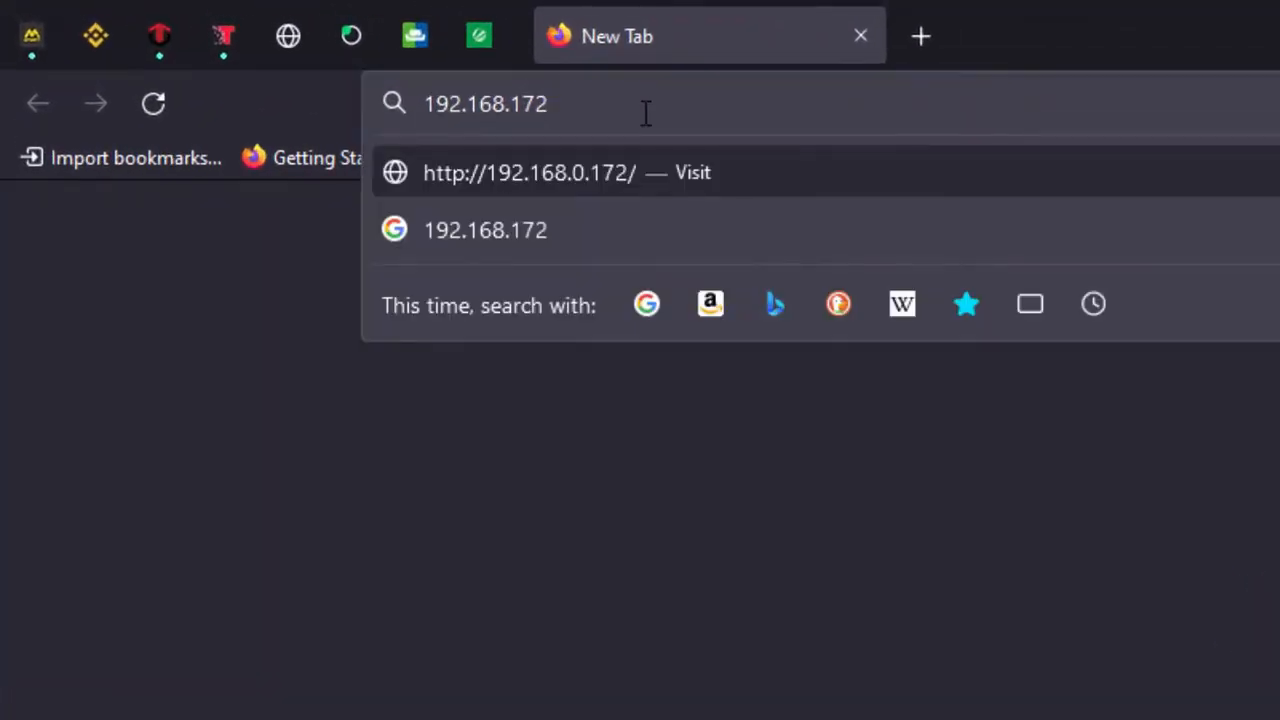
key("BackSpace")
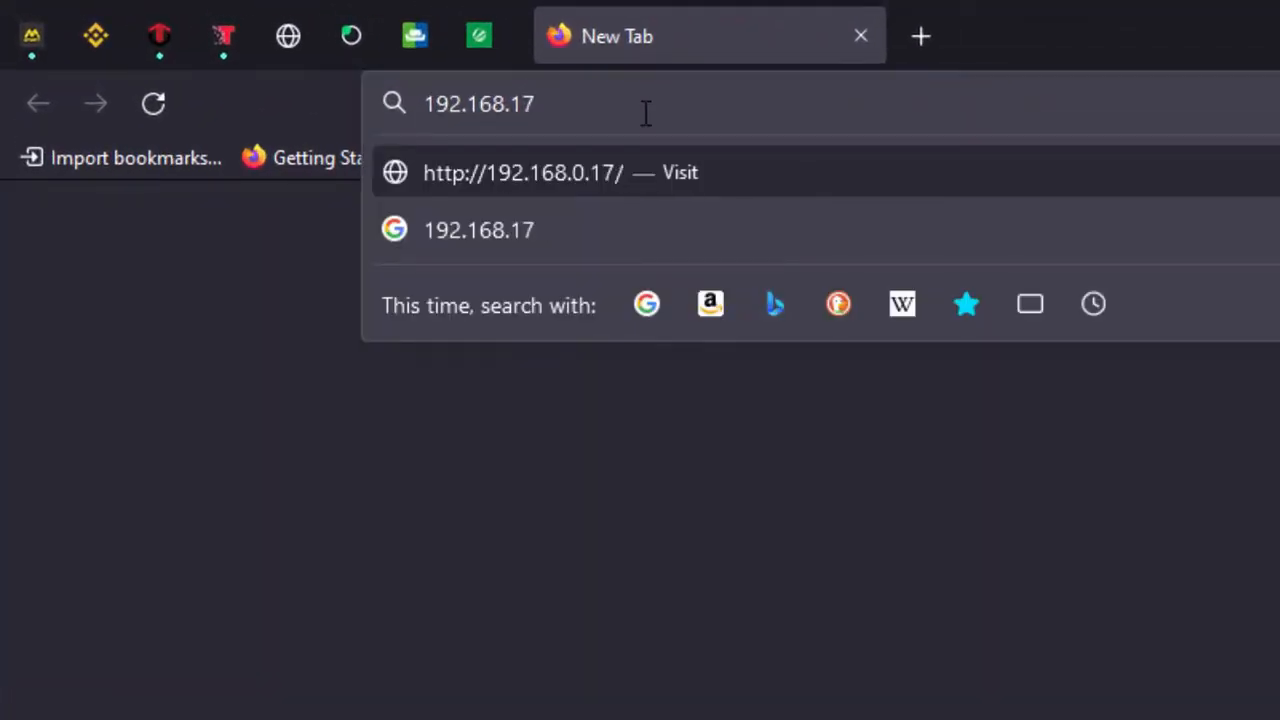
type("4.135")
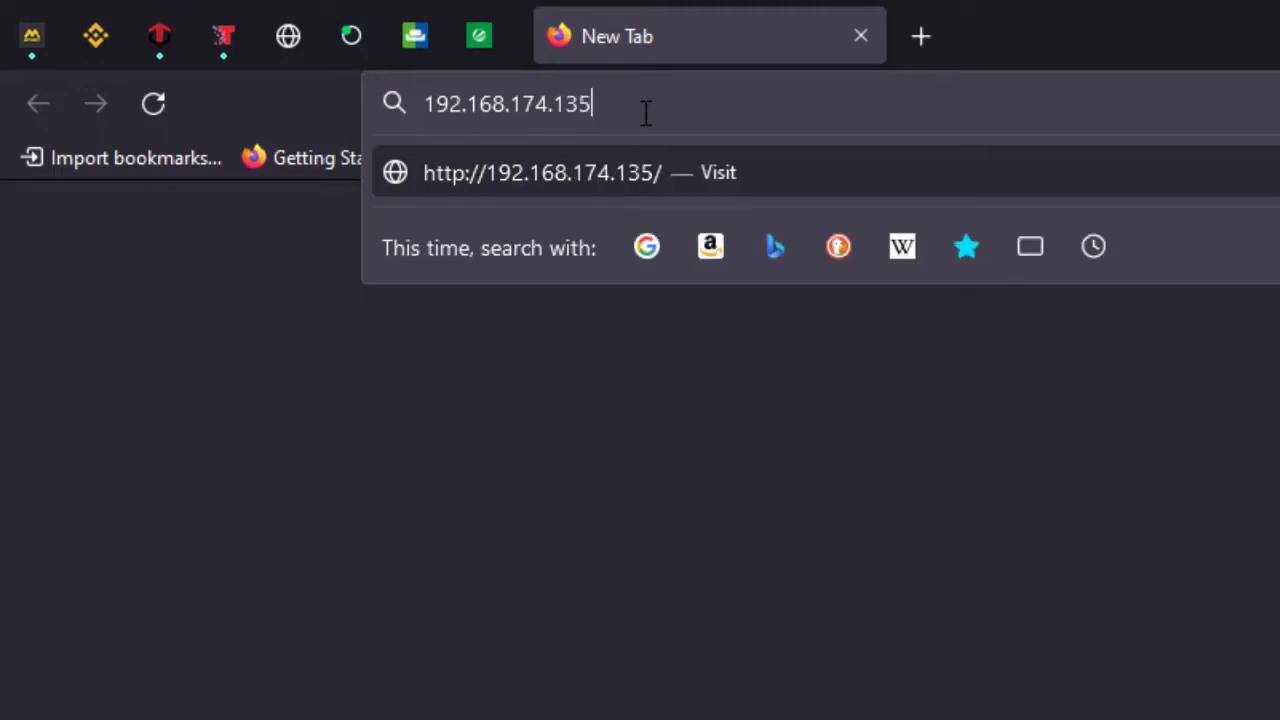
key("Return")
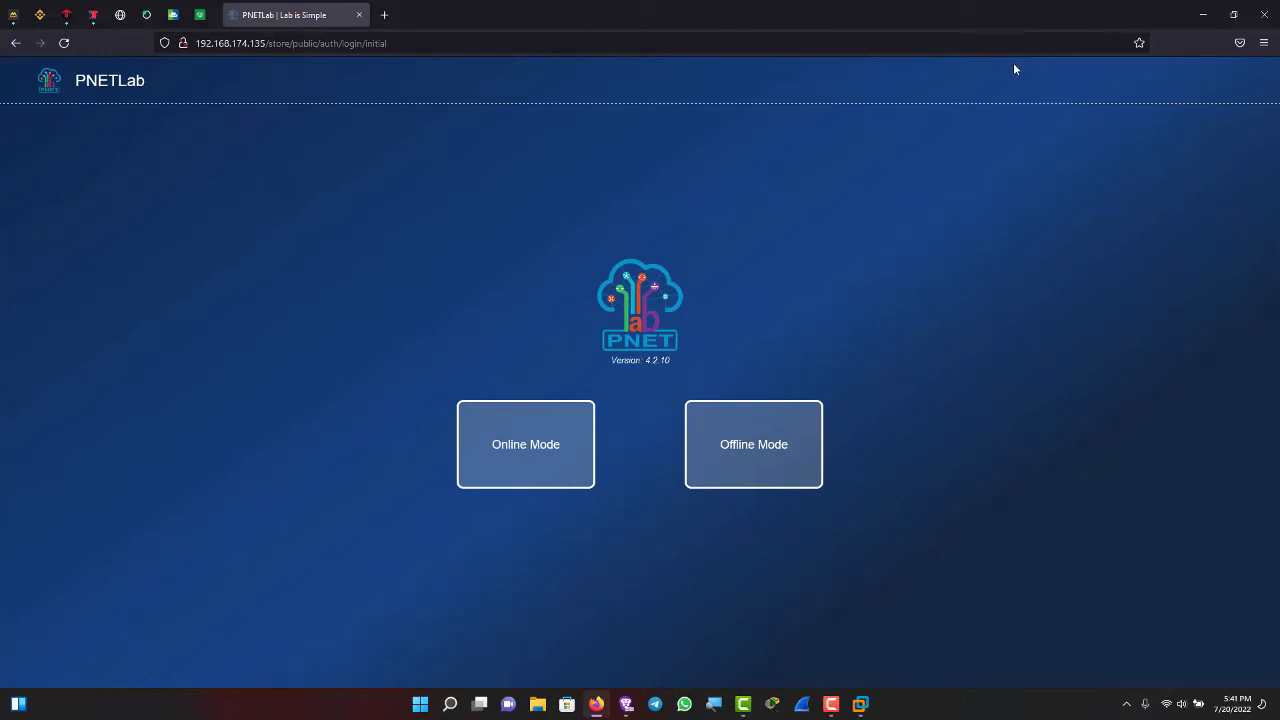
left_click(1201, 8)
- Log in to the PNET console as root with the account password
mouse_move(857, 706)
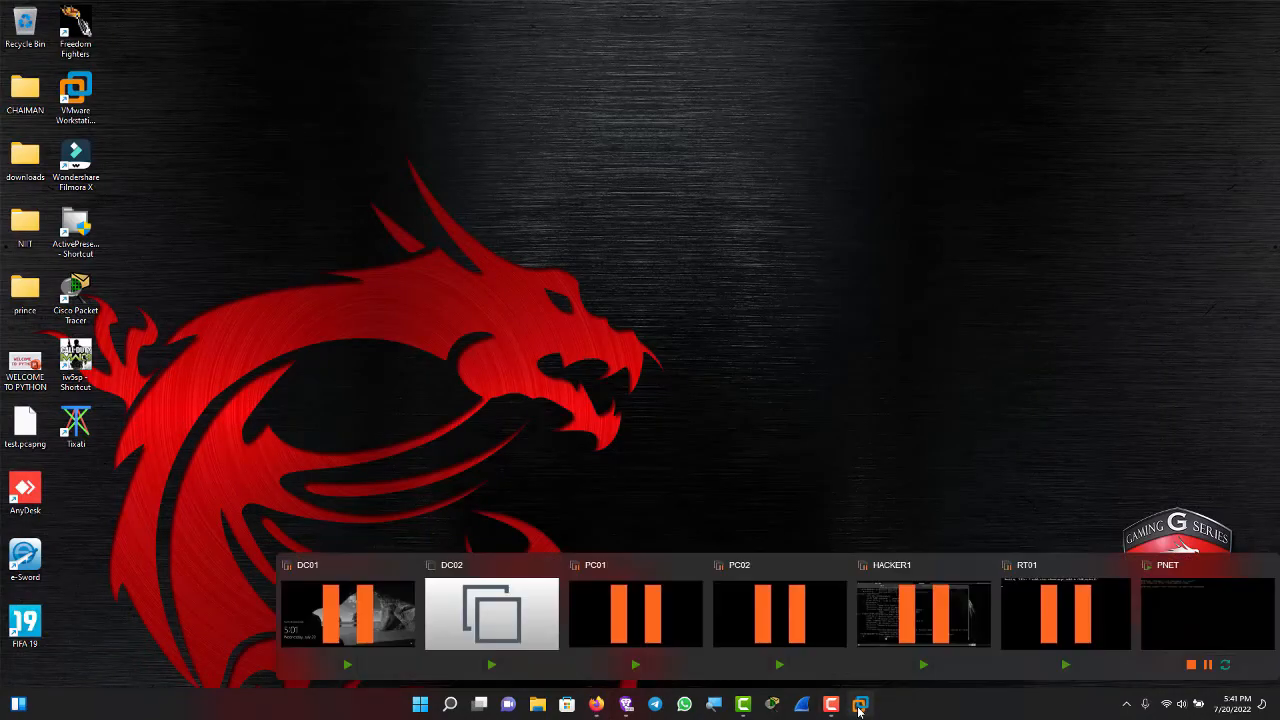
left_click(1215, 630)
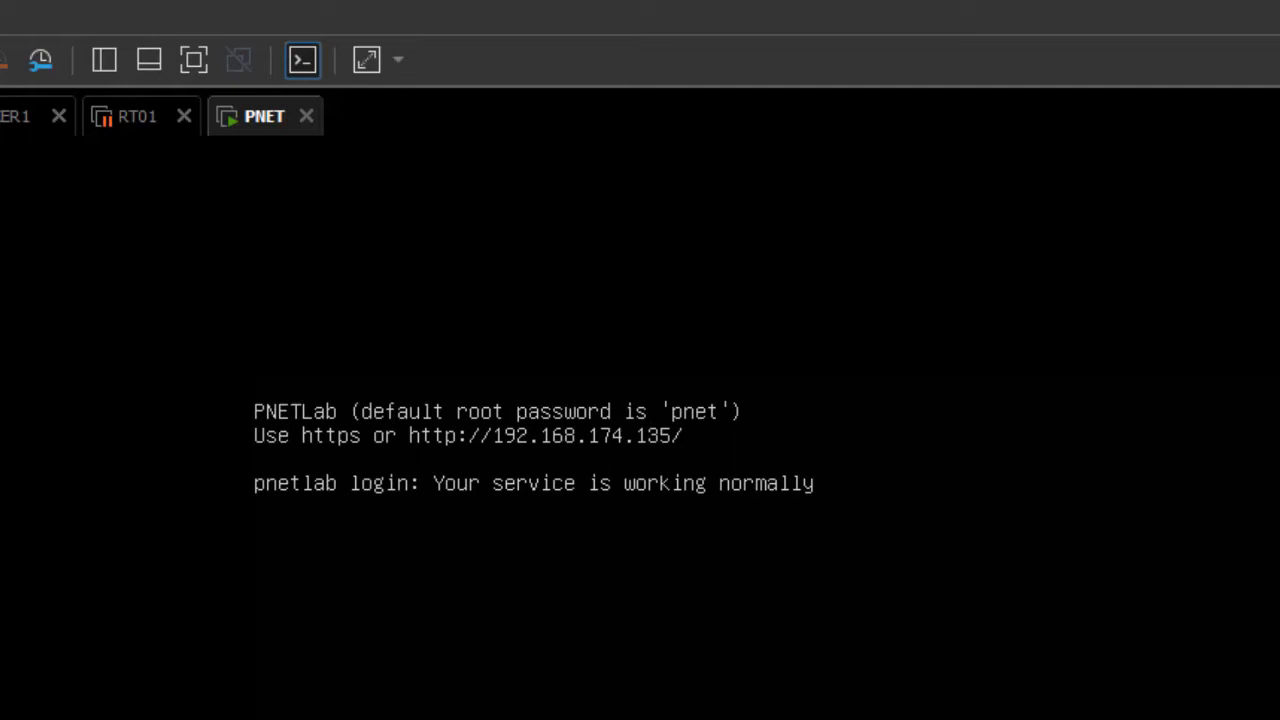
key("Return")
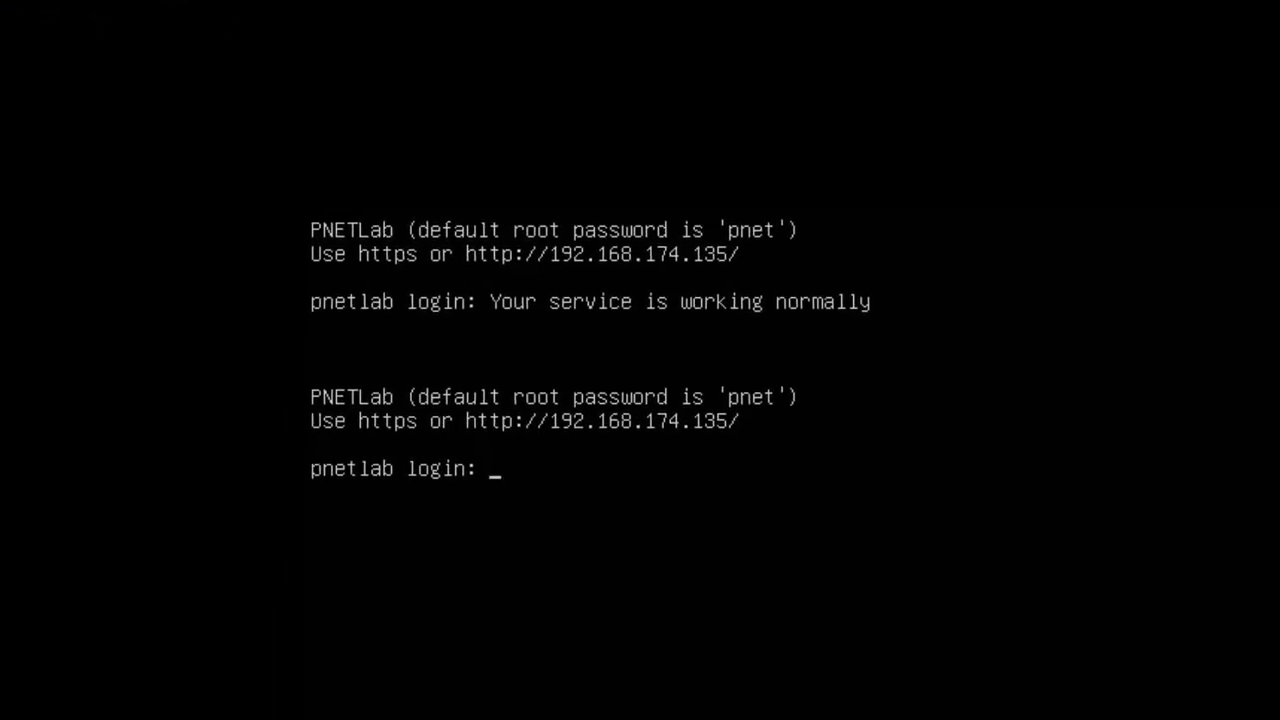
type("root")
key("Return")
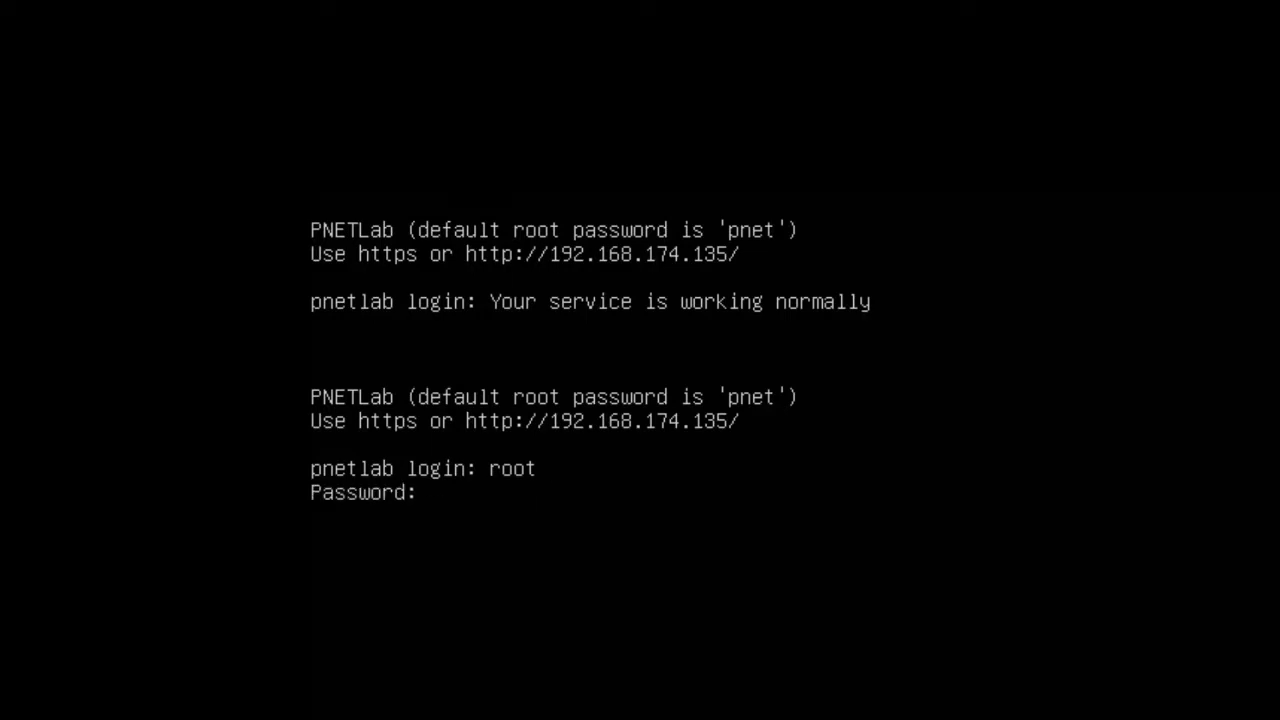
key("Return")
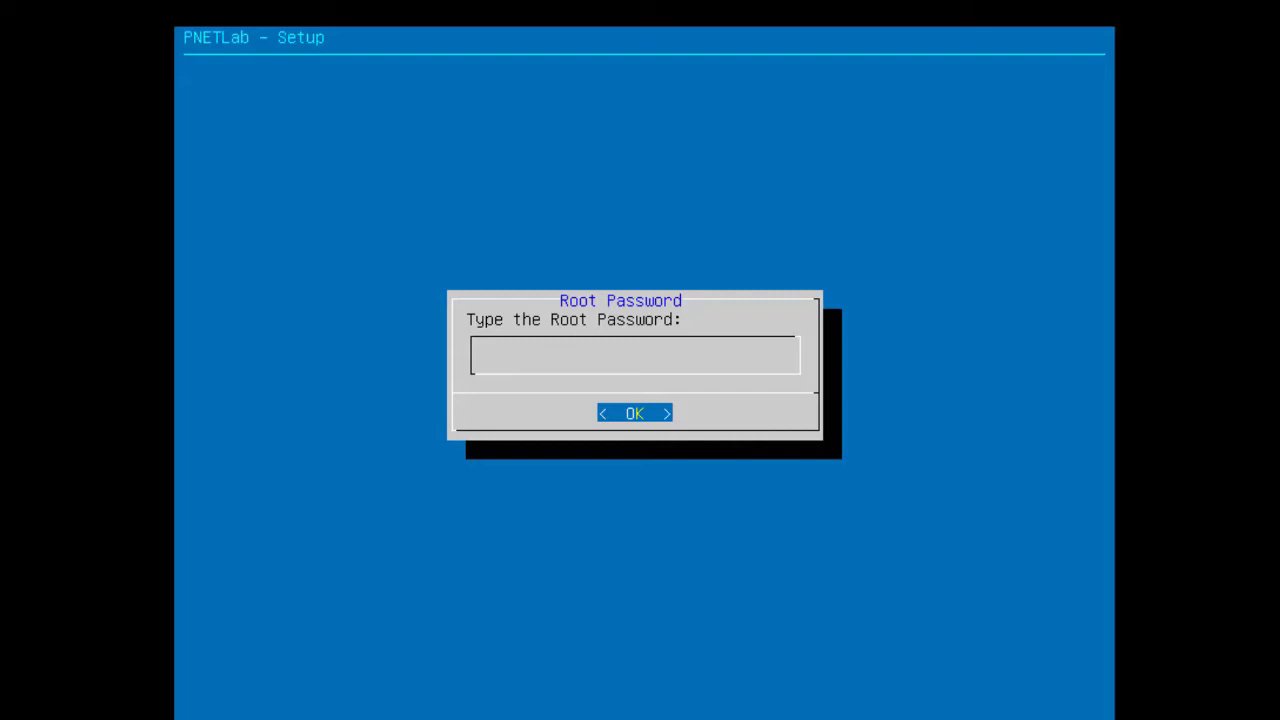
- Submit the new root password and its confirmation, then dismiss the failed-change message
key("Return")
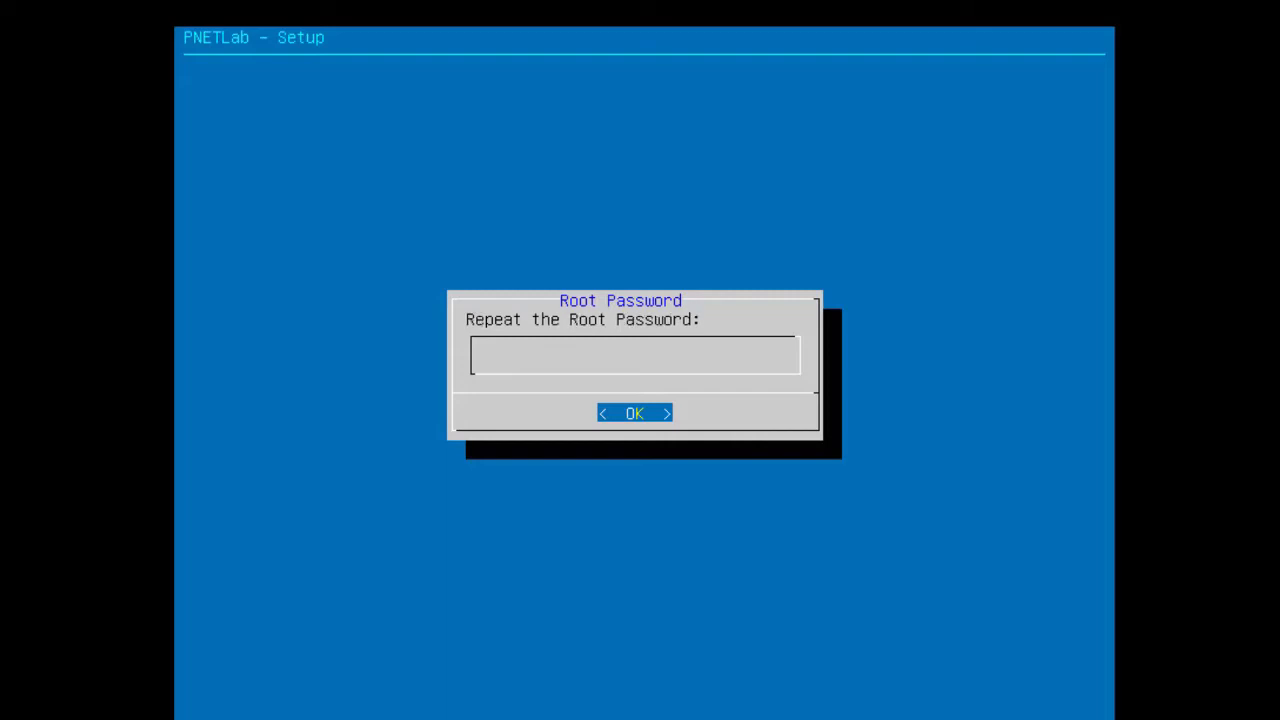
key("Return")
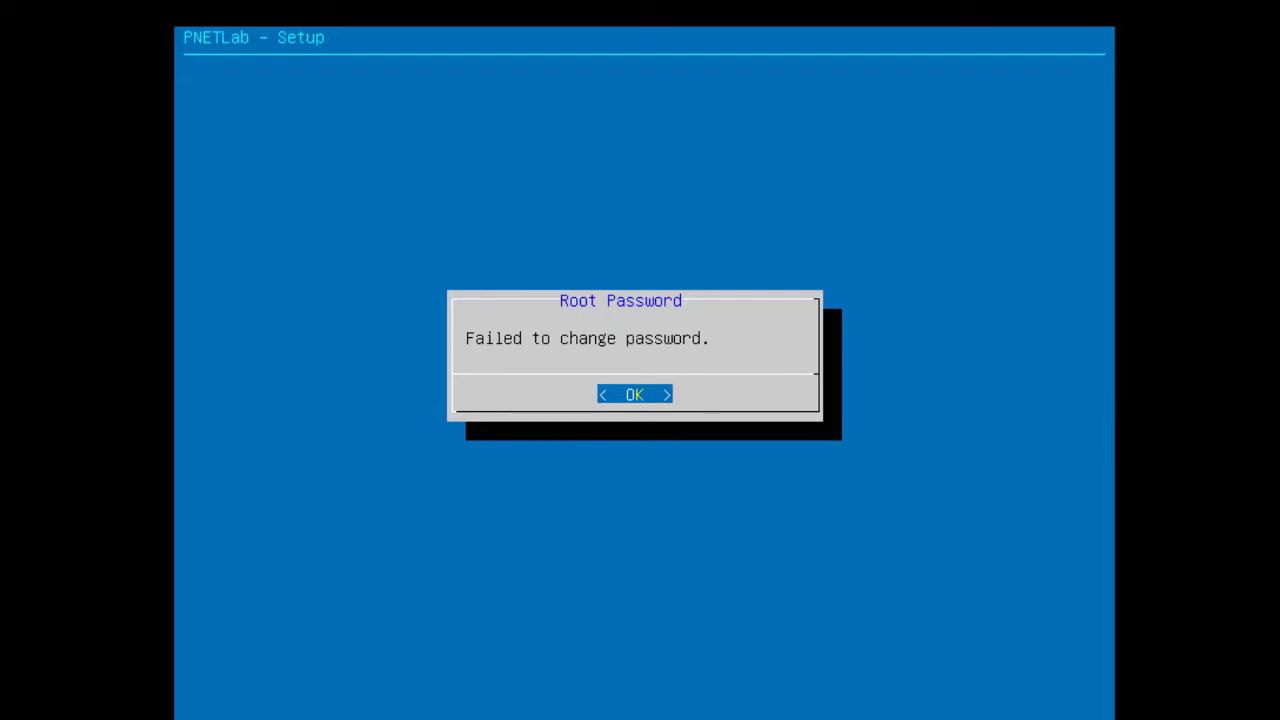
key("Return")
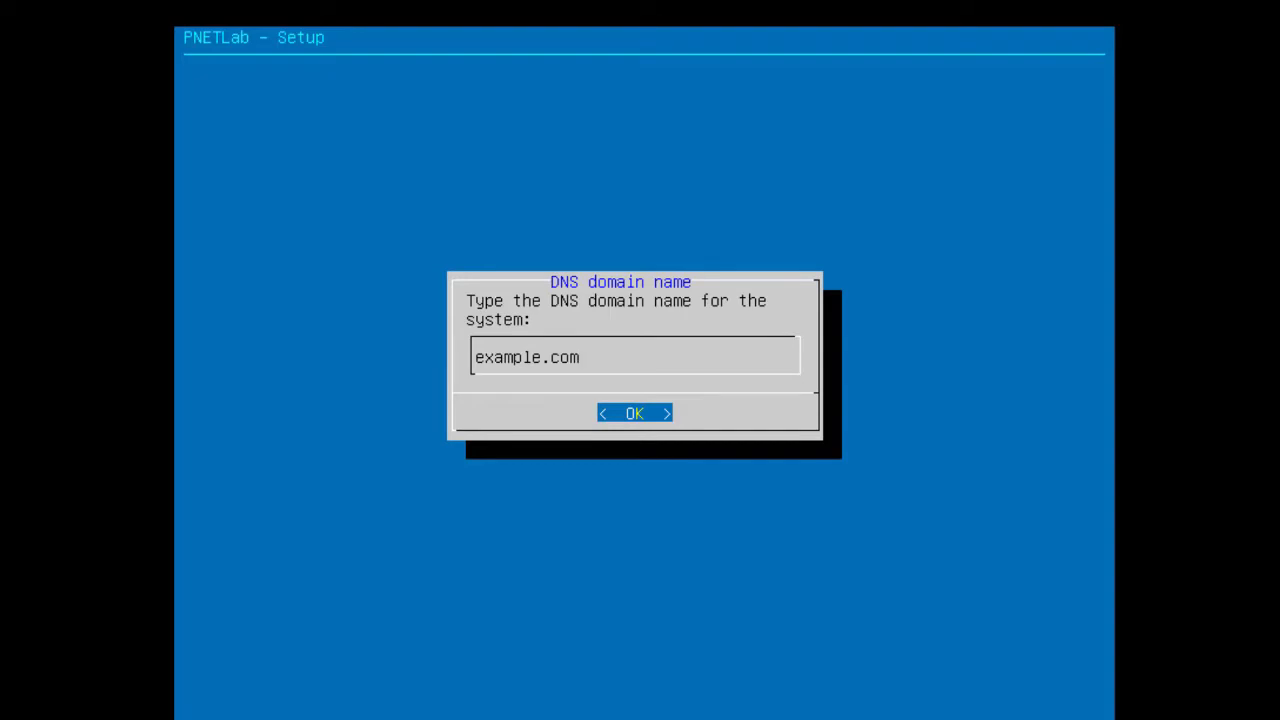
- Replace example.com with the DNS domain name SIP-COMSYS.COM and accept it
key("BackSpace")
key("BackSpace")
key("BackSpace")
key("BackSpace")
key("BackSpace")
key("BackSpace")
key("BackSpace")
key("BackSpace")
key("BackSpace")
key("BackSpace")
key("BackSpace")
type("S")
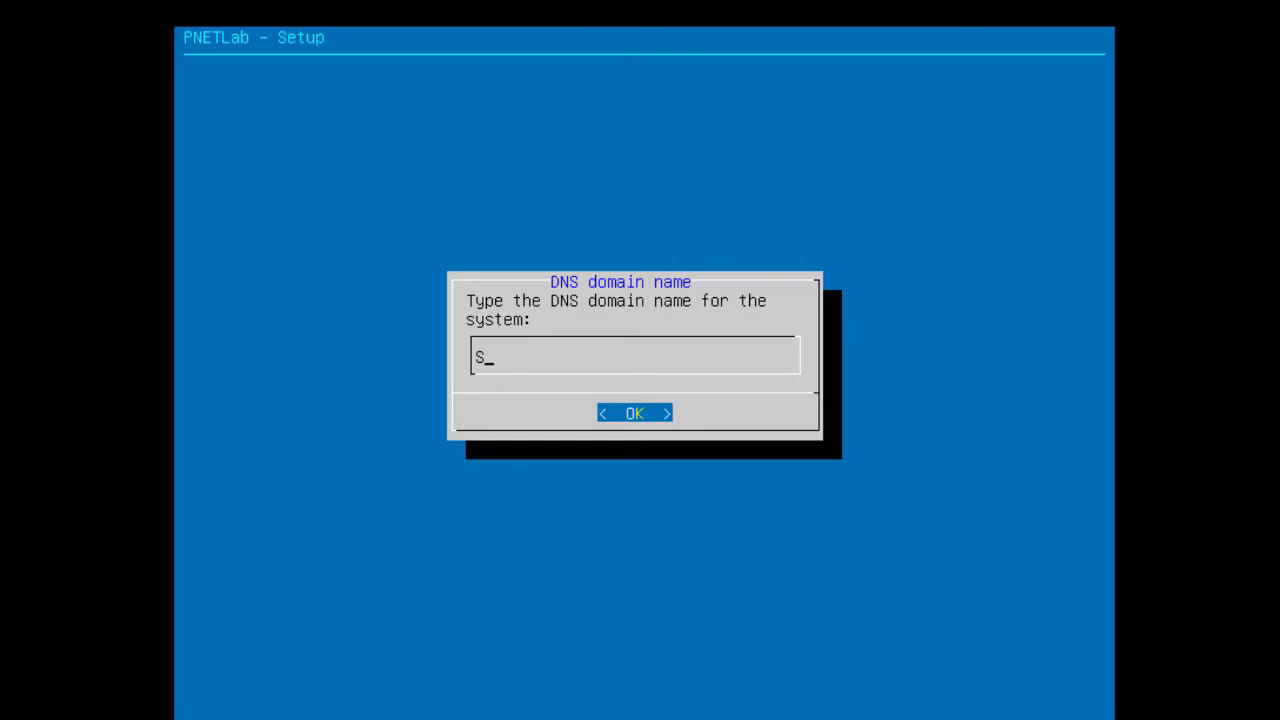
type("IP-COMSYS.COM")
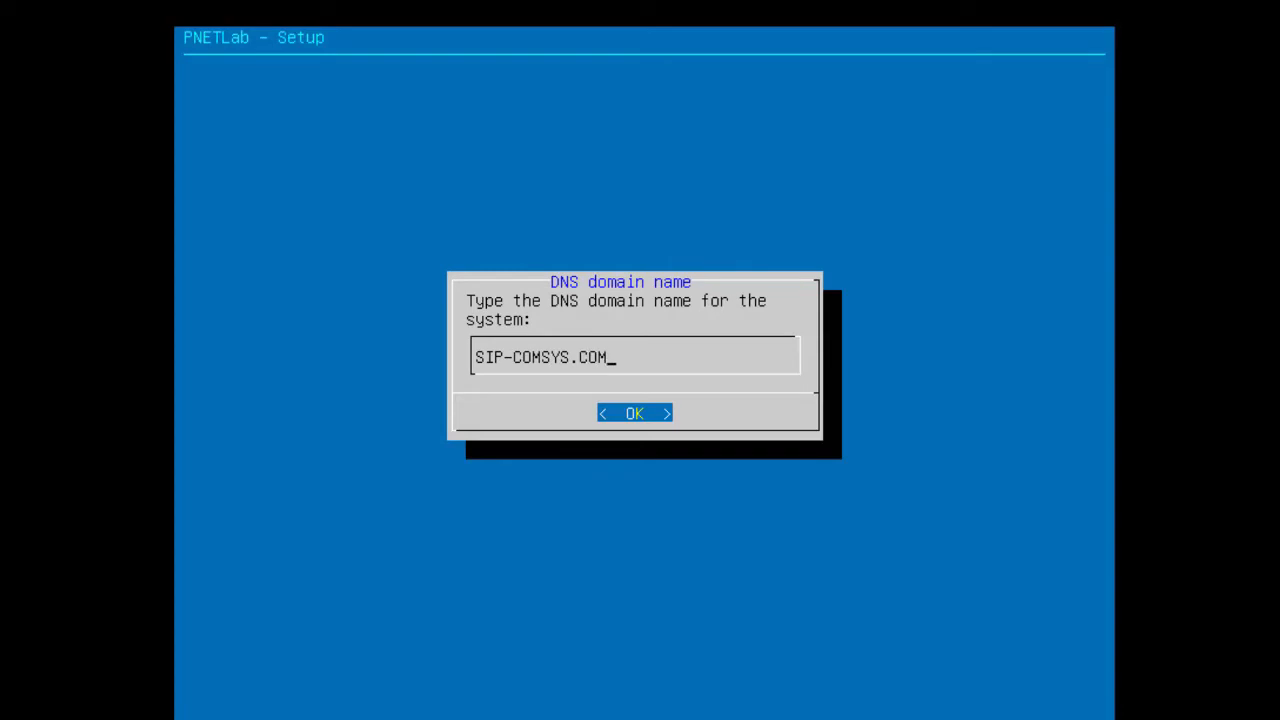
key("Return")
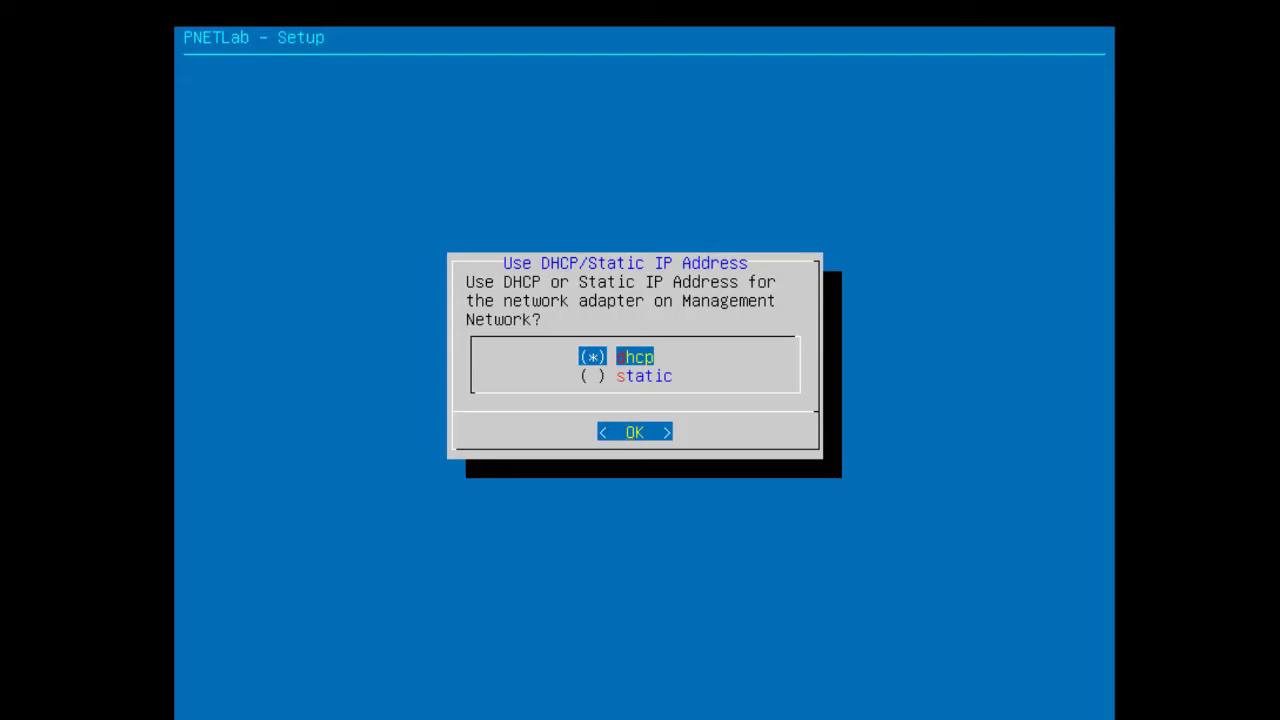
- Select static rather than DHCP addressing for the management network and confirm
key("Down")
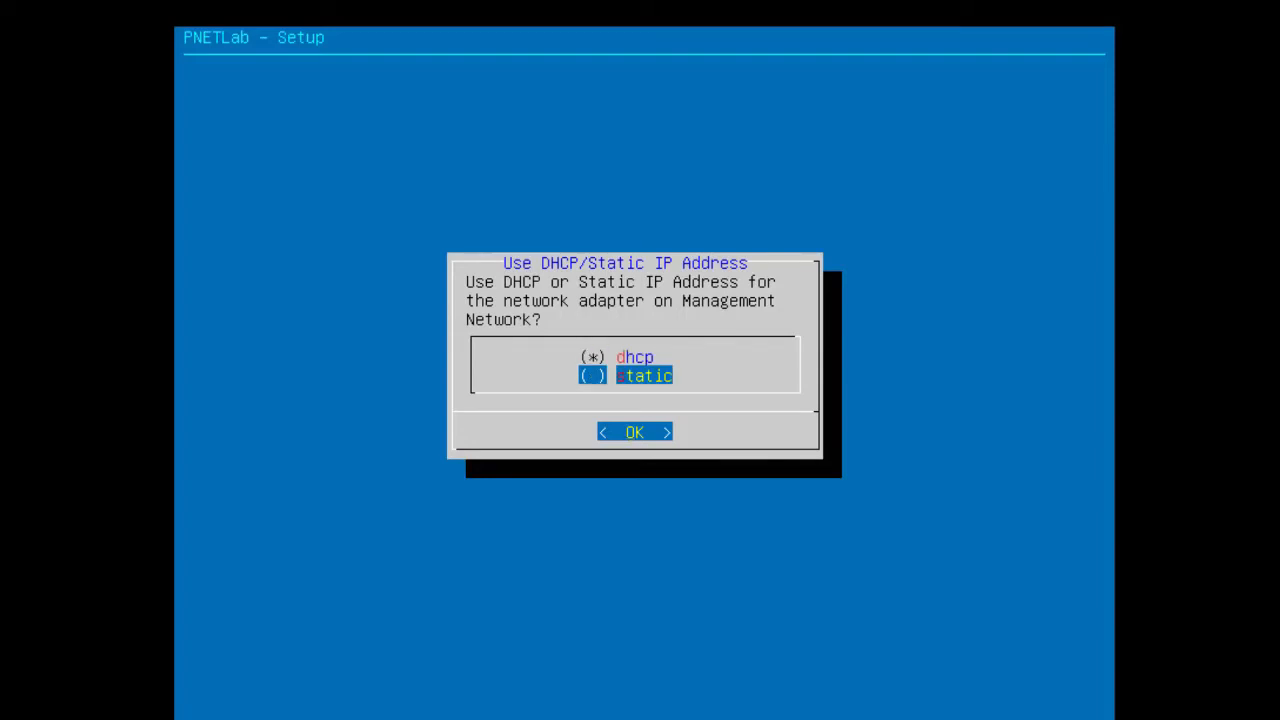
key("Up")
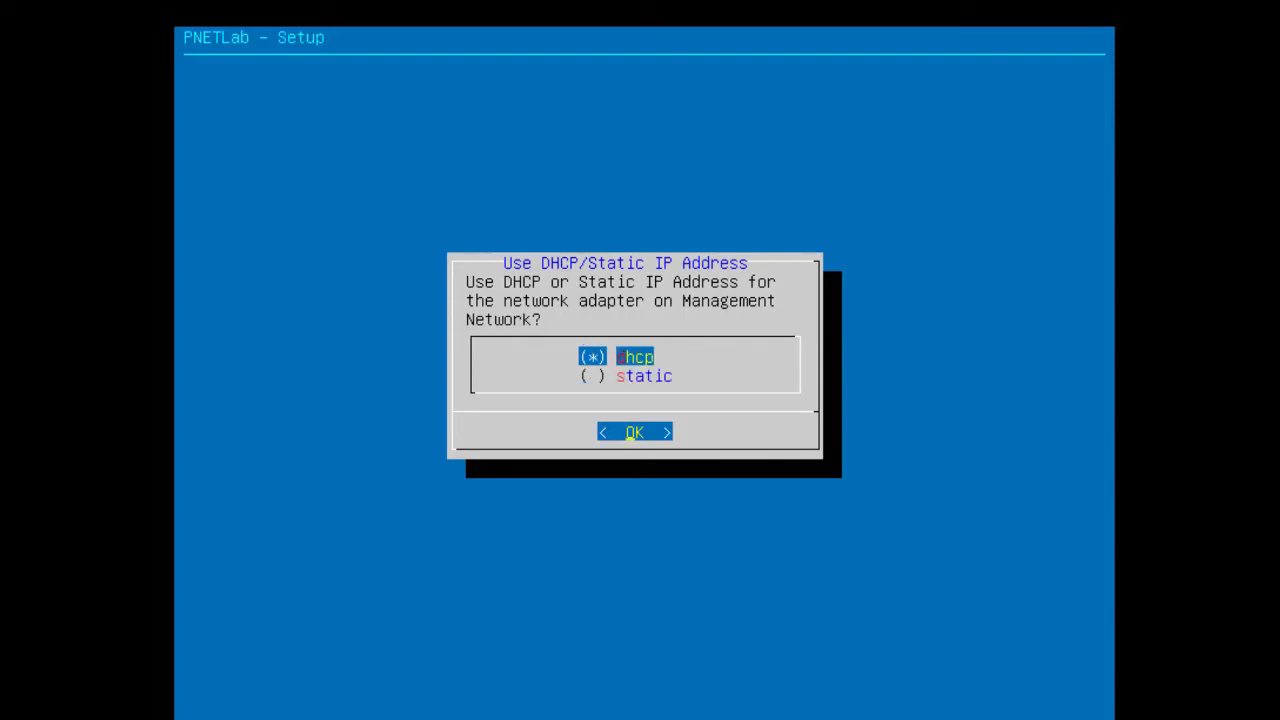
key("Down")
key("Up")
key("Down")
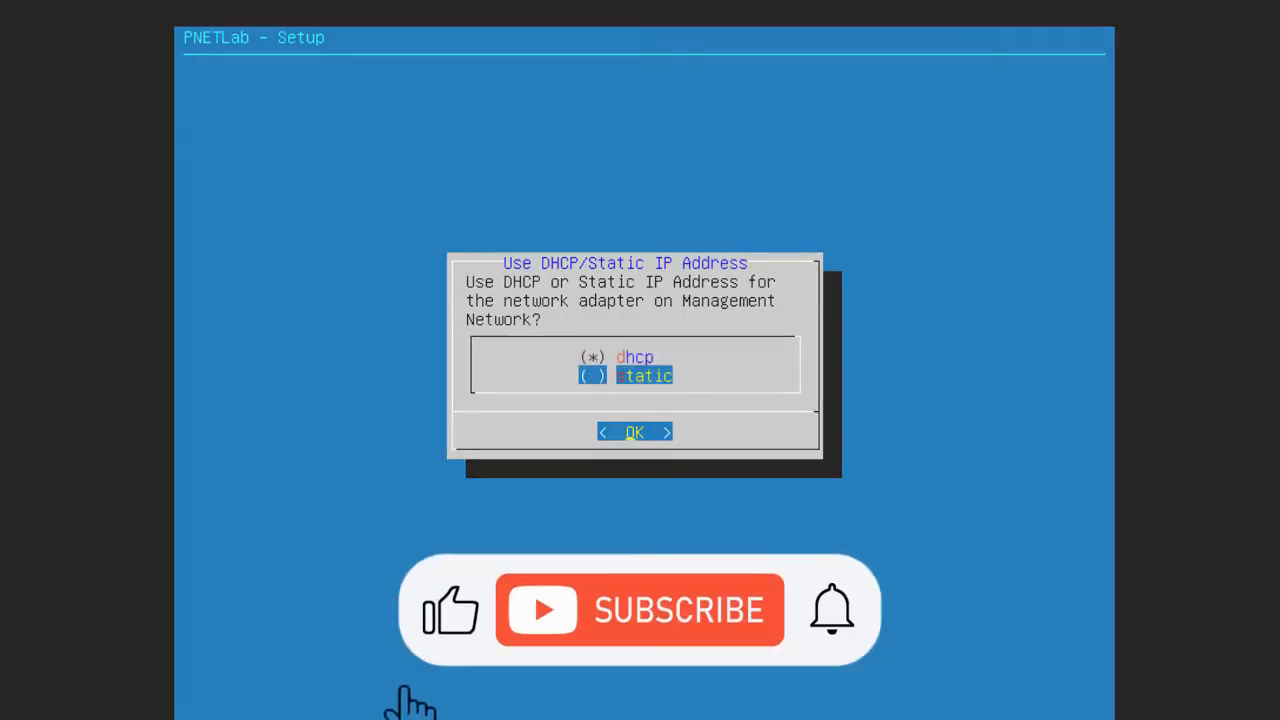
key("space")
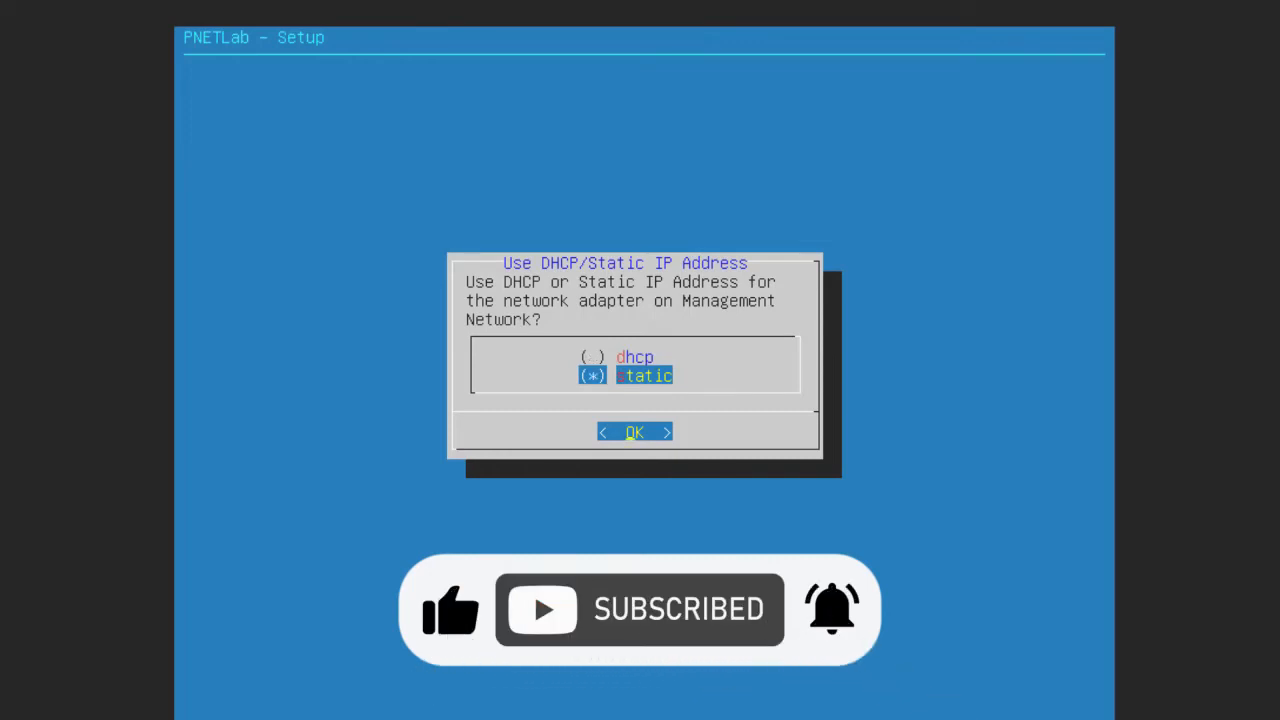
key("Return")
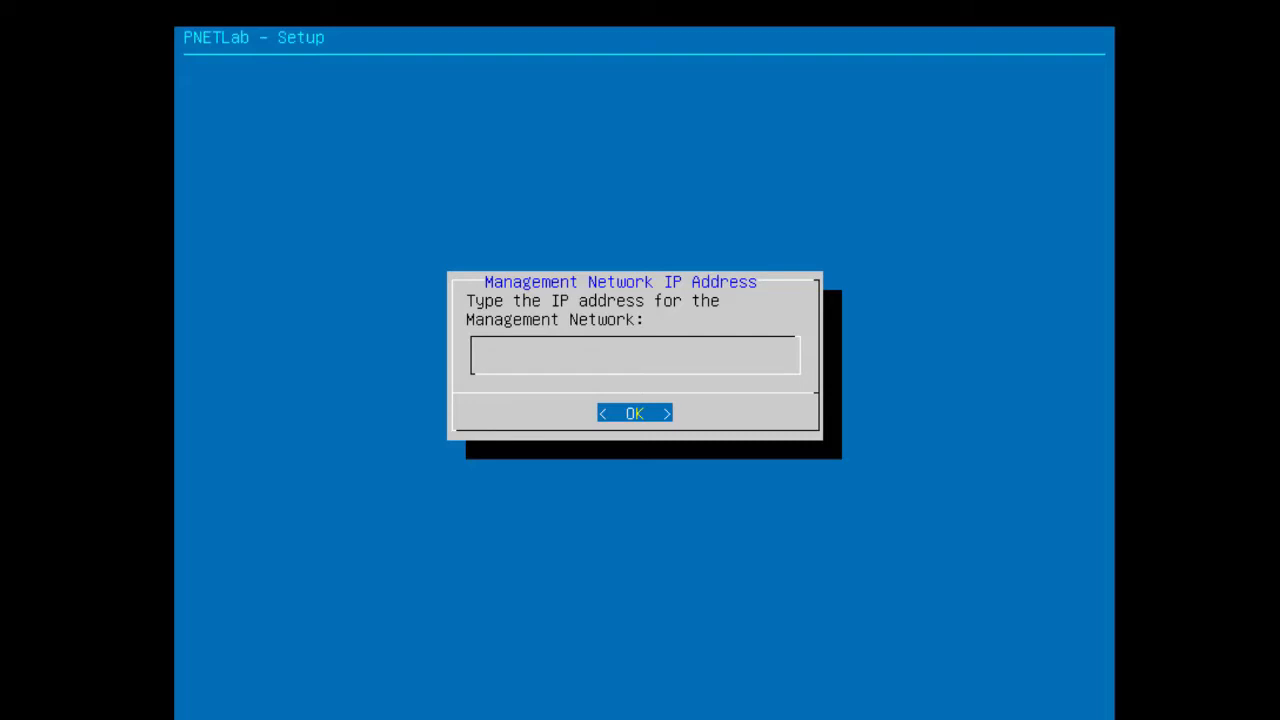
- Enter 192.168.174.100 as the management IP and 255.255.255.0 as its subnet mask
type("192.168.174.")
type("100")
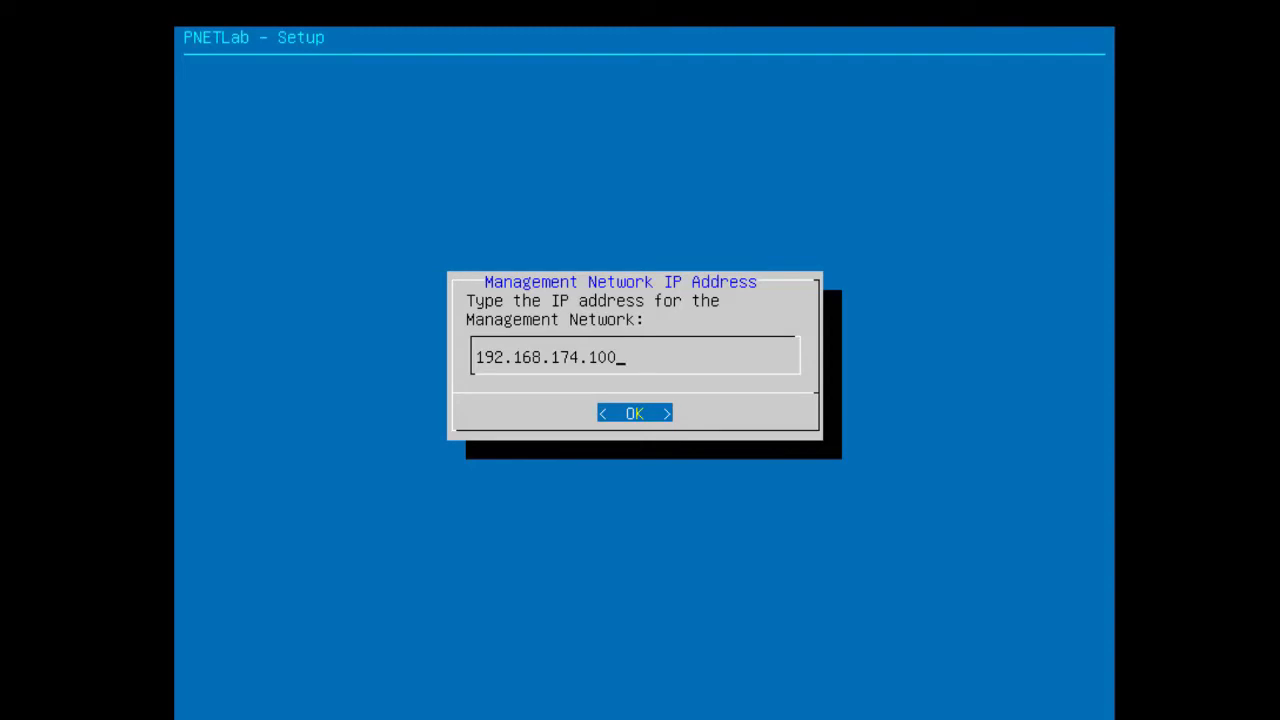
key("Return")
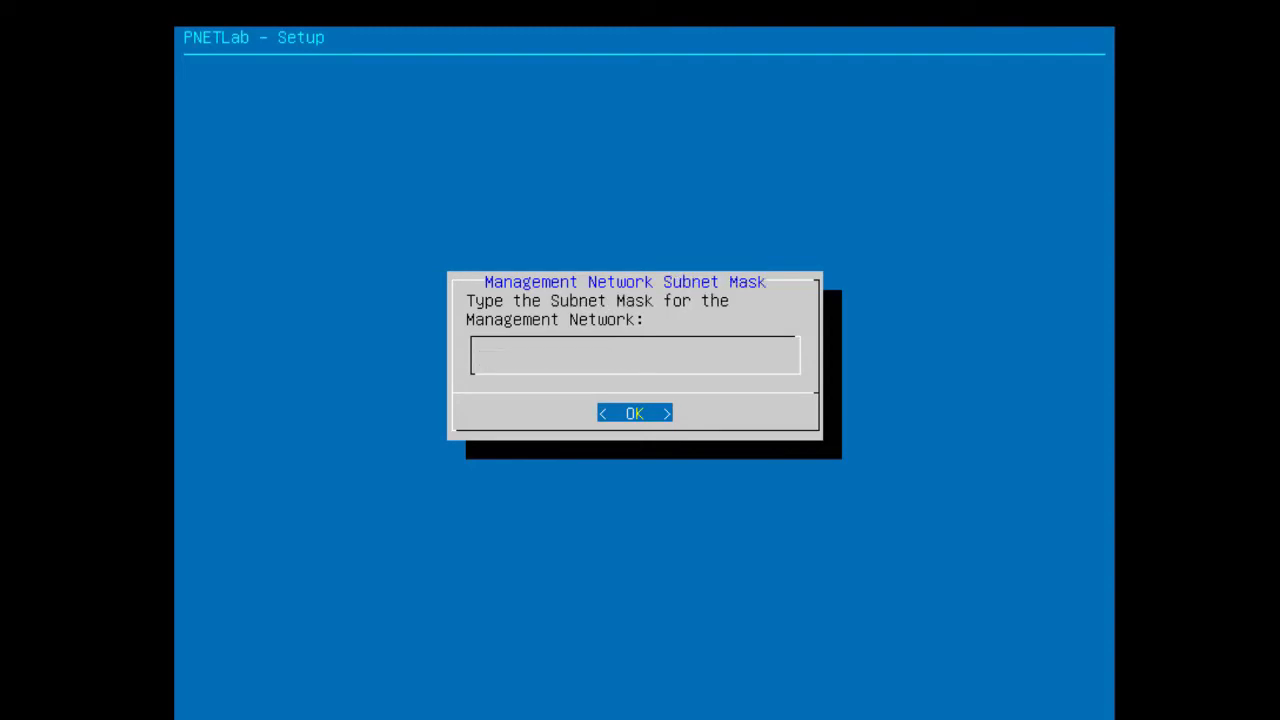
type("255.255.255.")
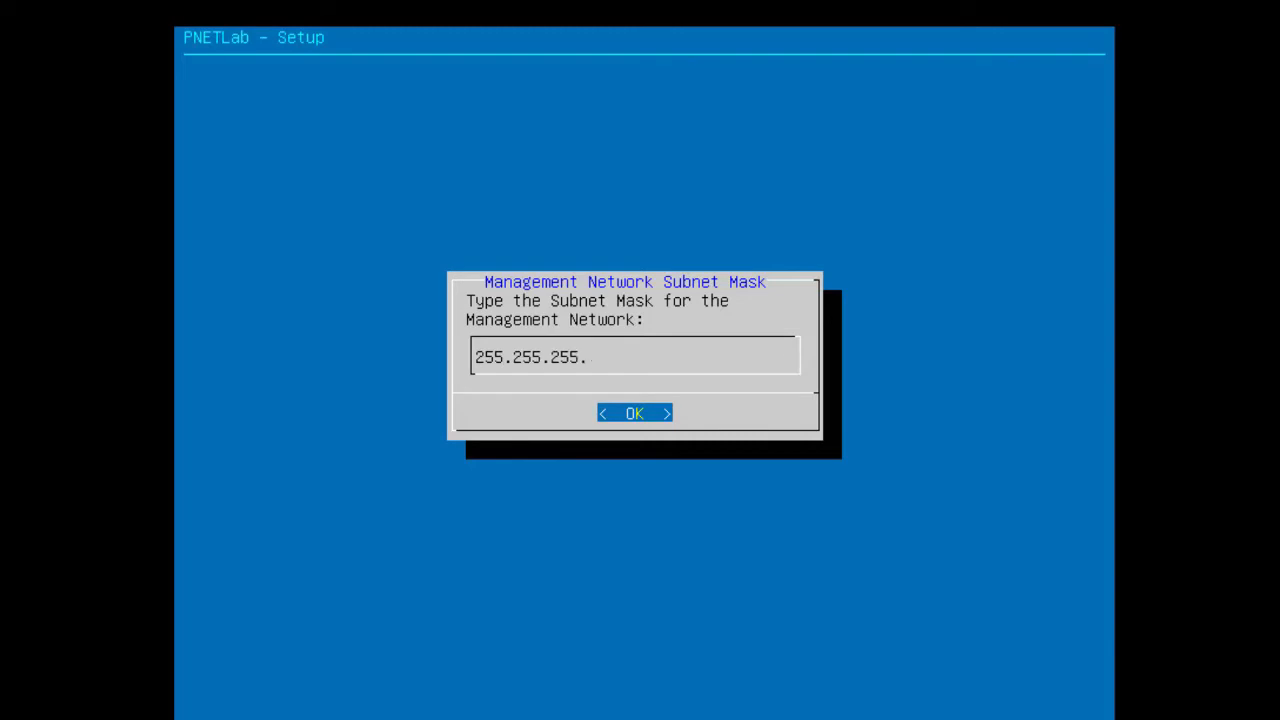
type("0")
key("Return")
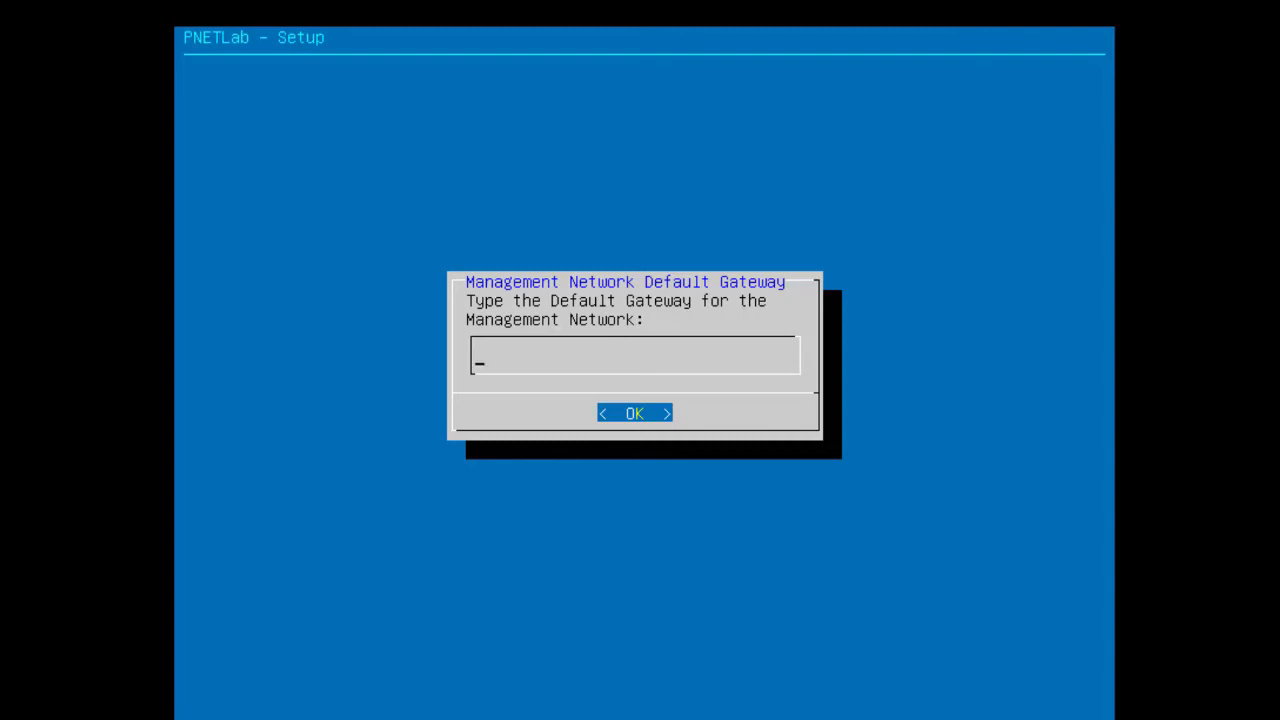
- Enter gateway 192.168.174.2, primary DNS 192.168.174.2 and secondary DNS 8.8.8.8
type("192.168.174.2")
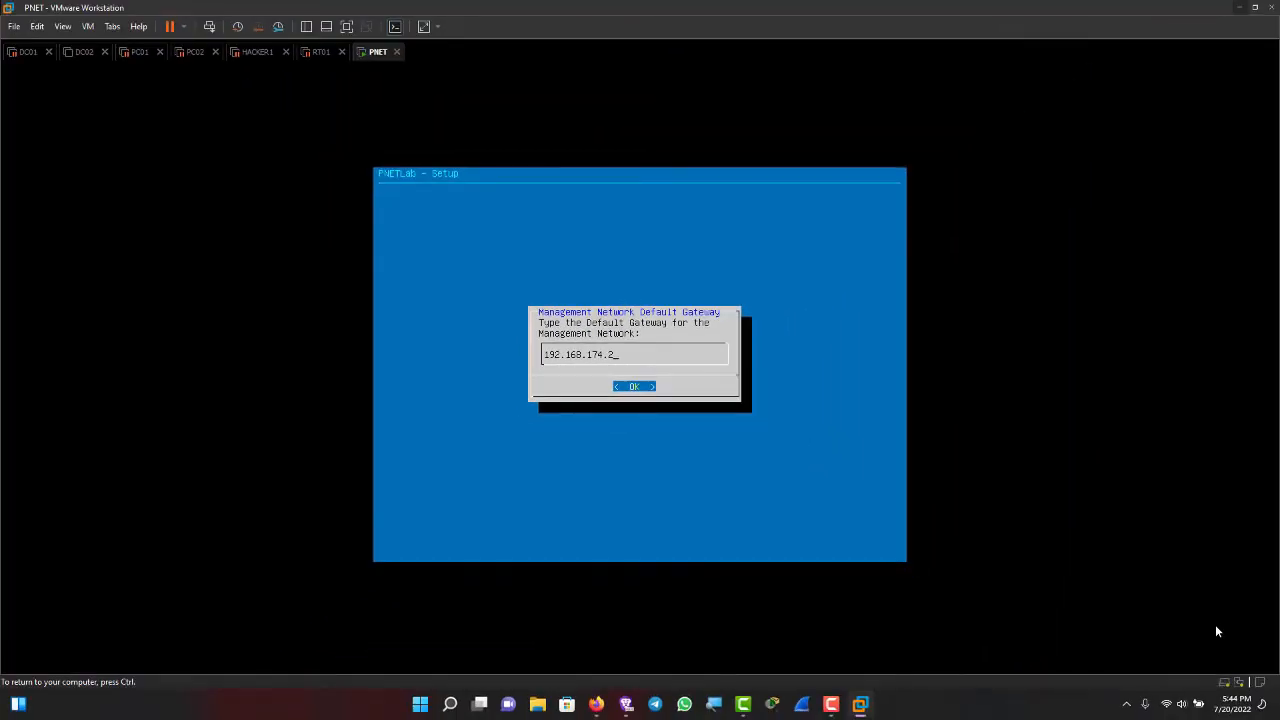
key("ctrl+alt")
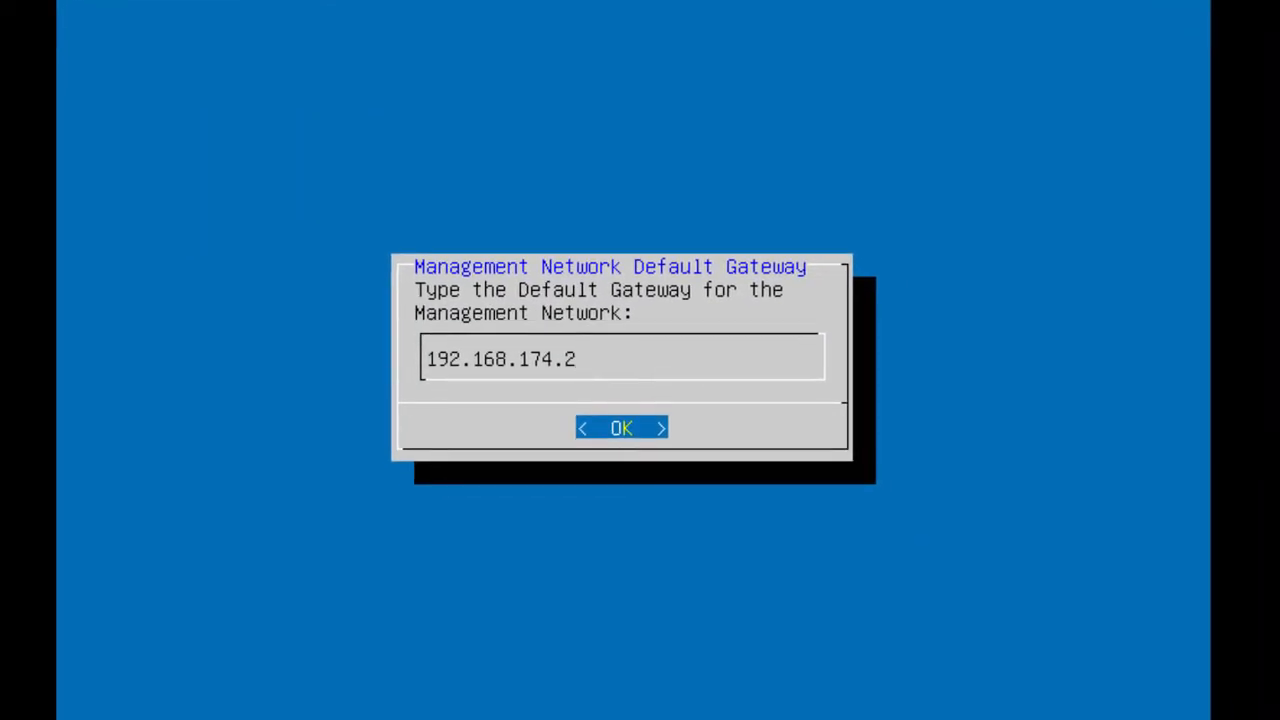
key("Return")
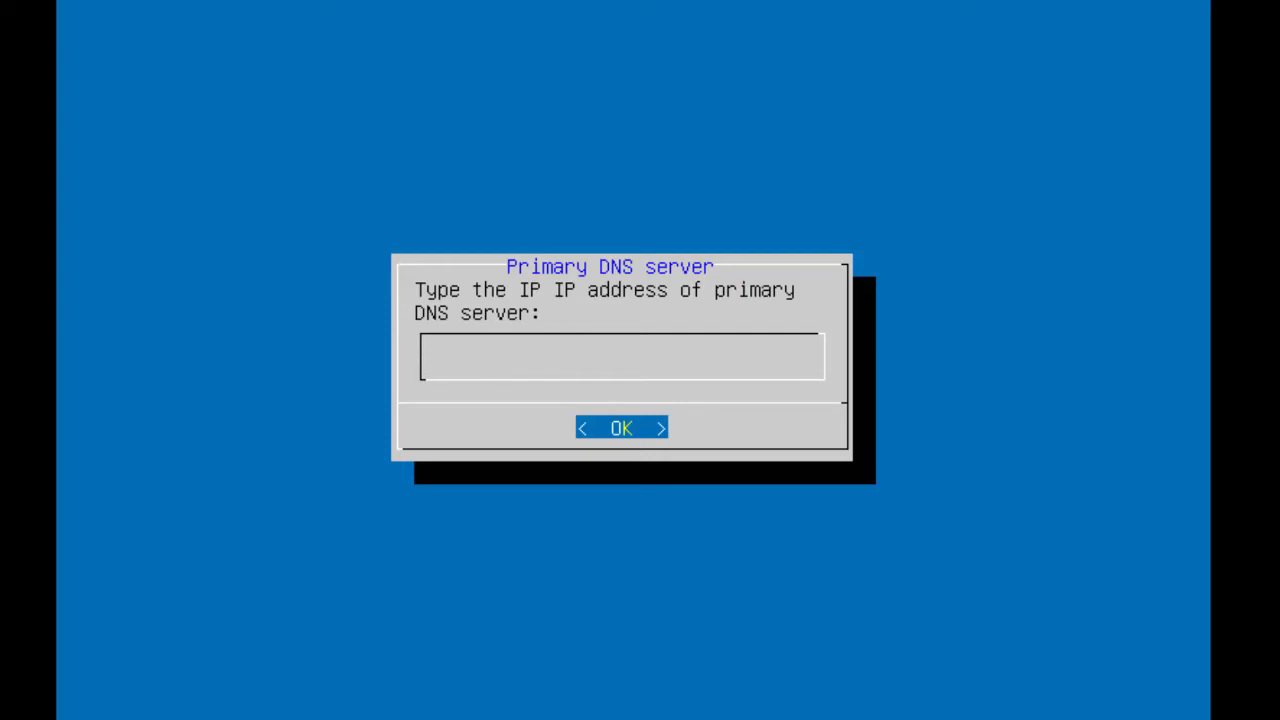
type("192.168.174.2")
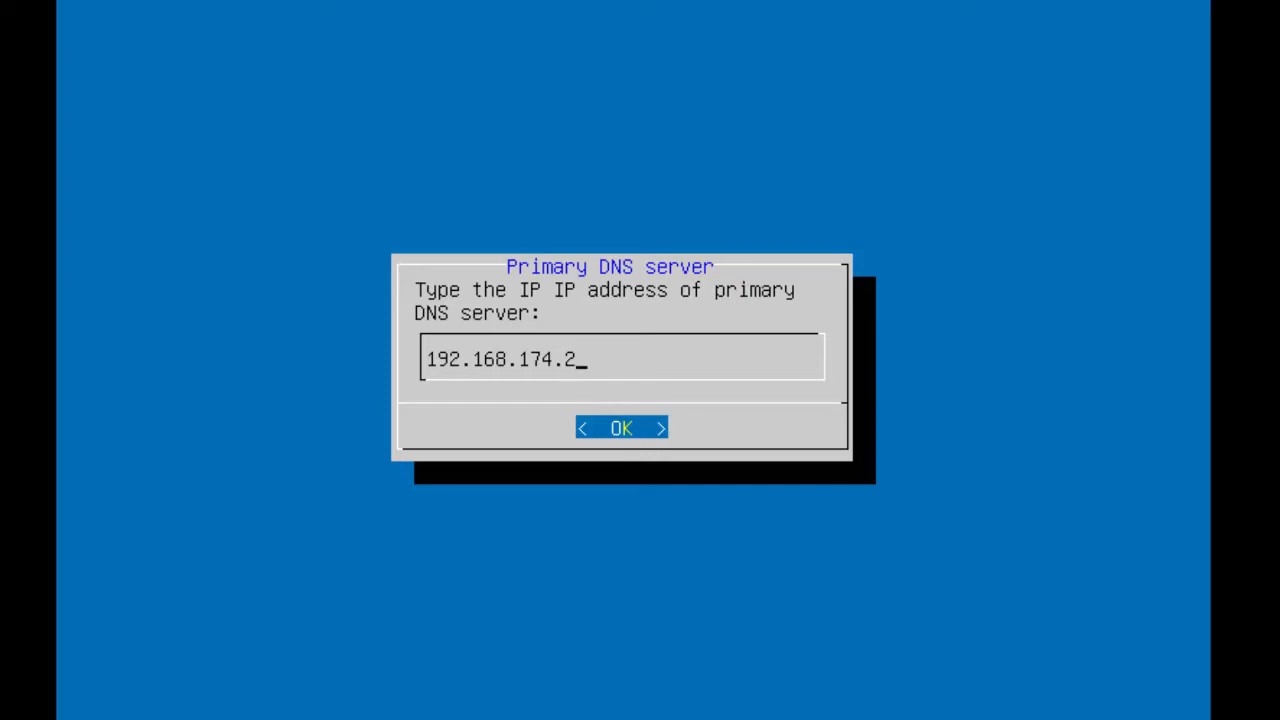
key("Return")
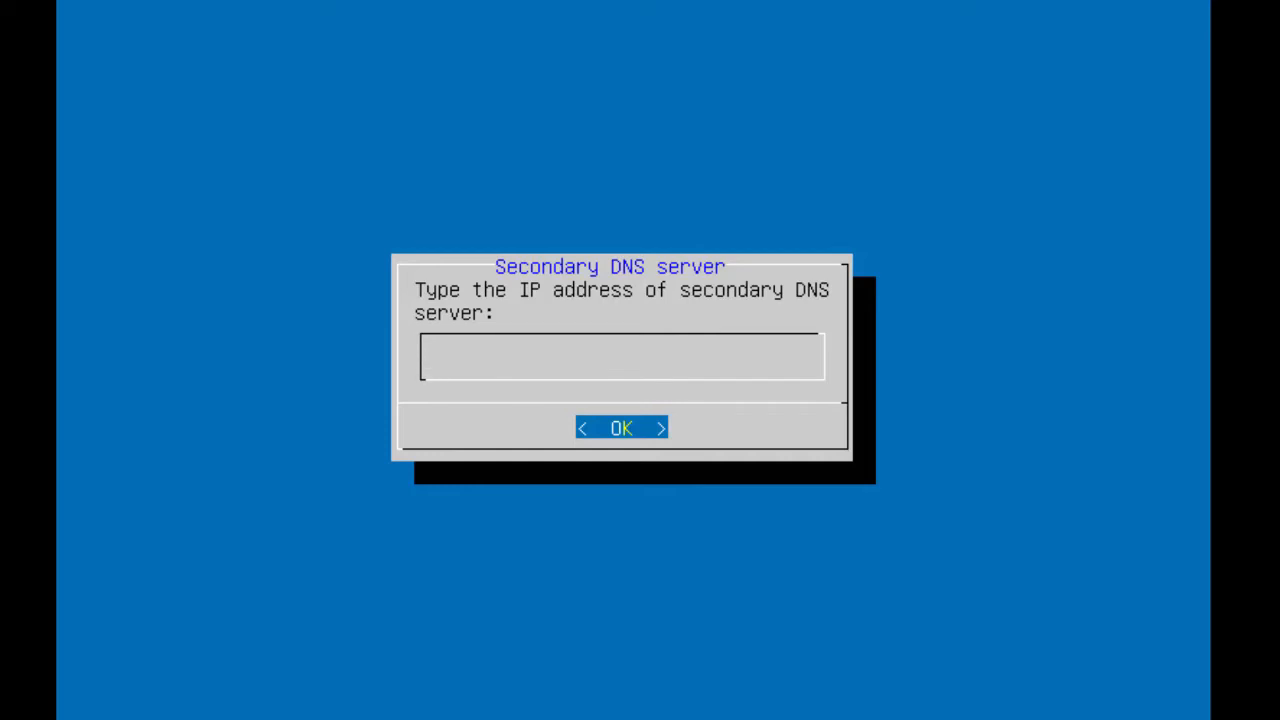
type("8.8.8.8")
key("Return")
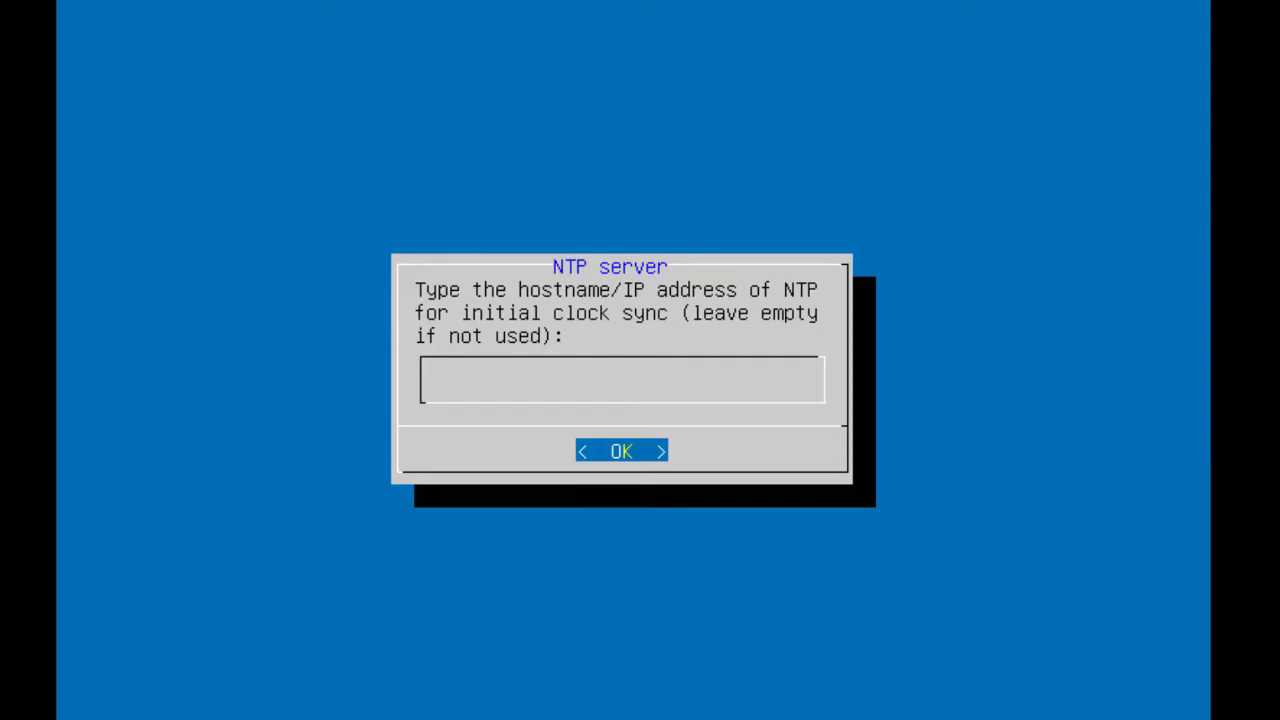
- Leave the NTP server blank and confirm the direct connection proxy setting to finish setup
key("Return")
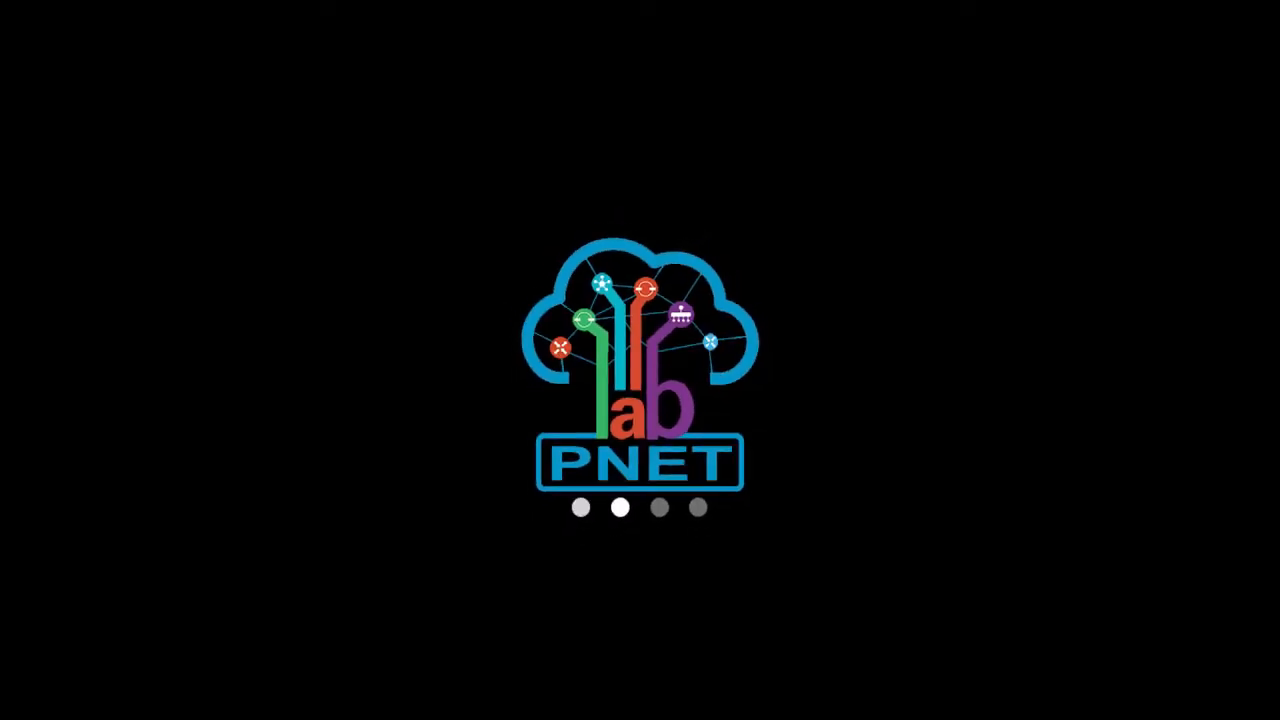
left_click(1210, 7)
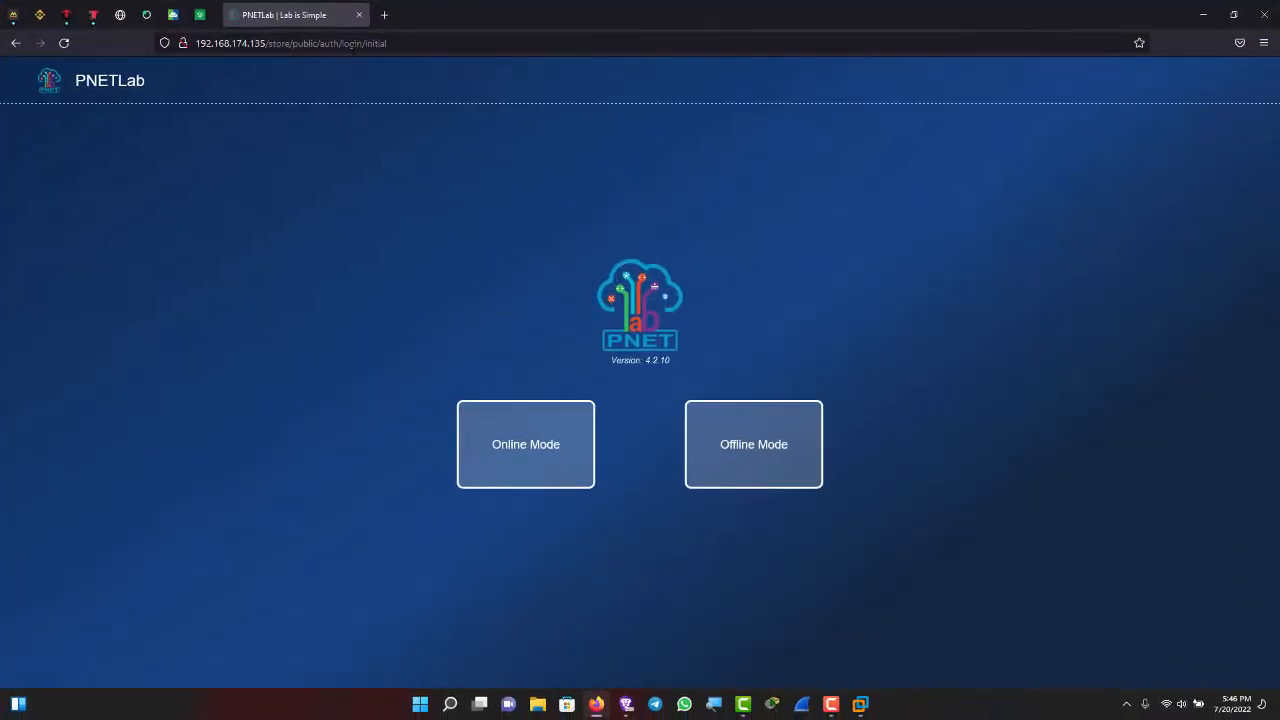
- Reload the old PNETLab tab at its root address 192.168.174.135
left_click(64, 43)
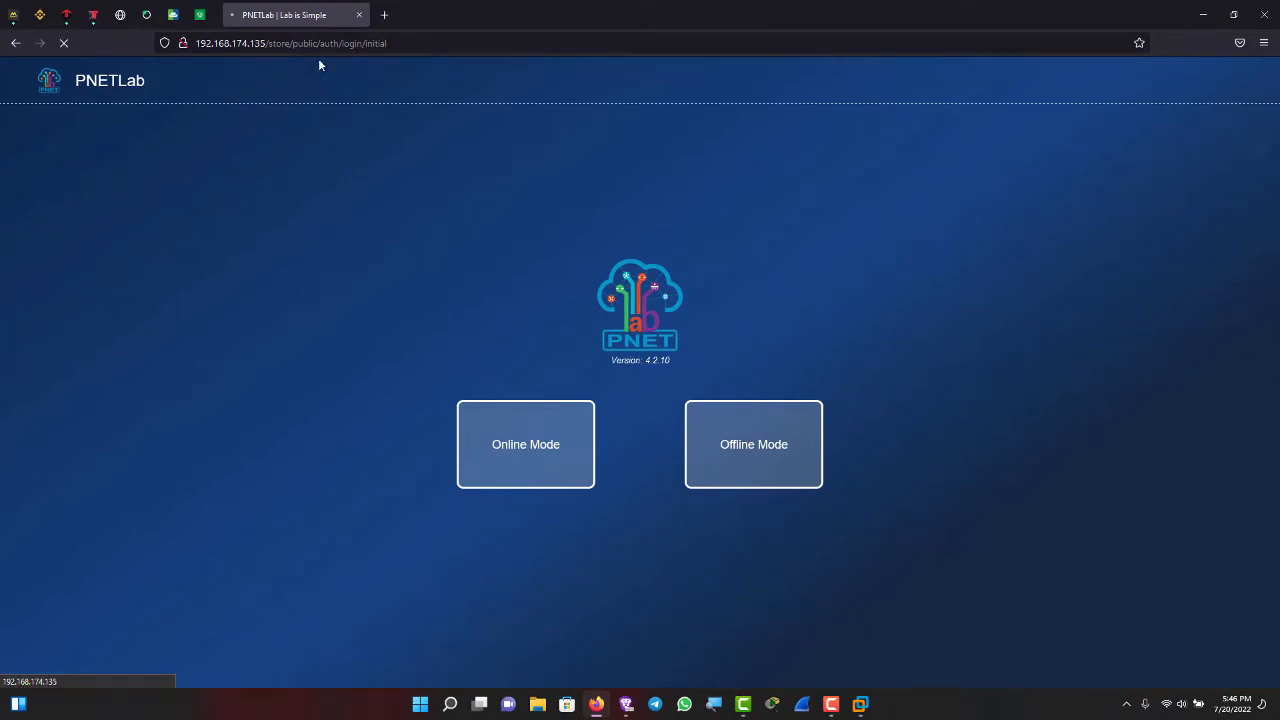
left_click(434, 46)
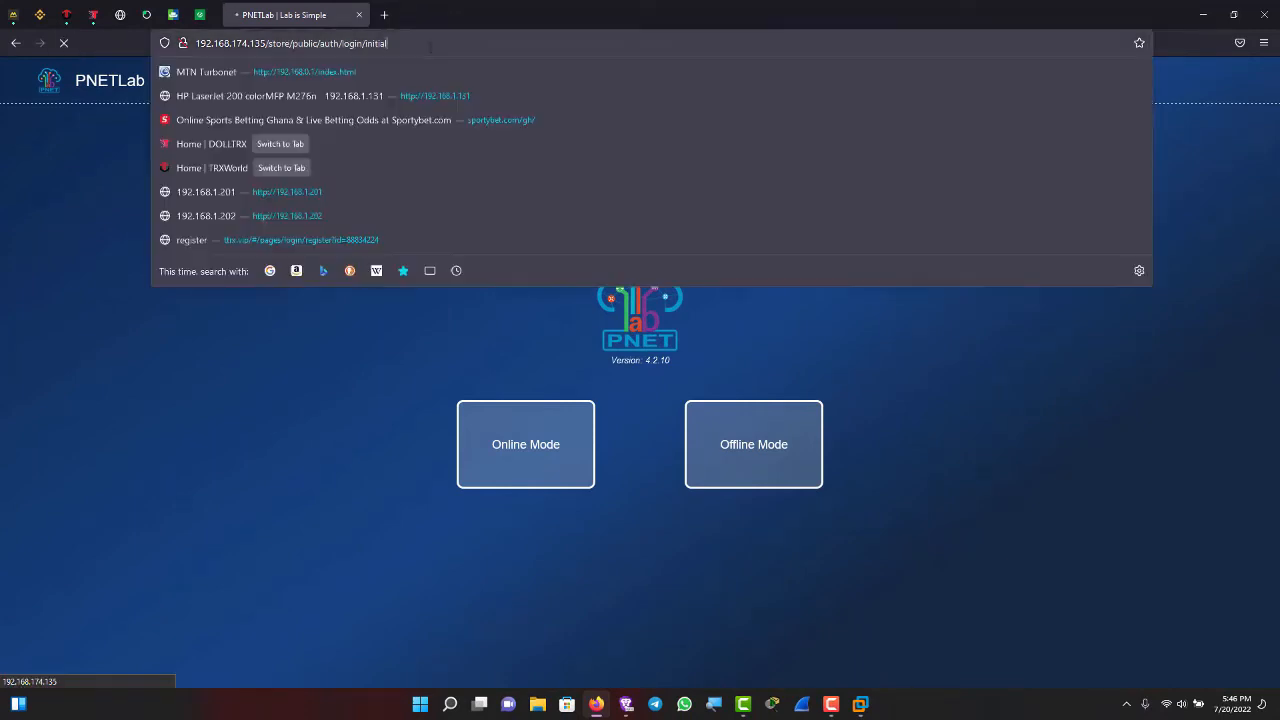
key("BackSpace")
key("BackSpace")
key("BackSpace")
key("BackSpace")
key("BackSpace")
key("BackSpace")
key("BackSpace")
key("BackSpace")
key("BackSpace")
key("BackSpace")
key("BackSpace")
key("BackSpace")
key("BackSpace")
key("BackSpace")
key("BackSpace")
key("BackSpace")
key("BackSpace")
key("BackSpace")
key("BackSpace")
key("BackSpace")
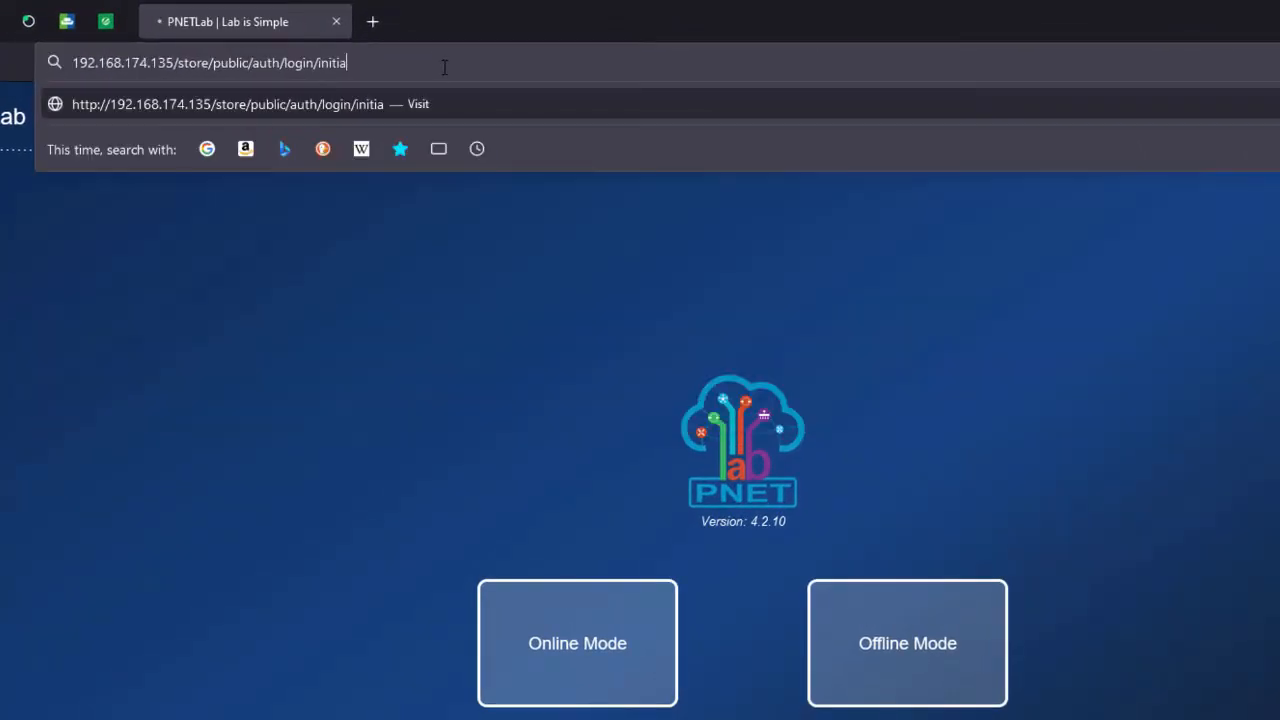
key("BackSpace")
key("BackSpace")
key("BackSpace")
key("BackSpace")
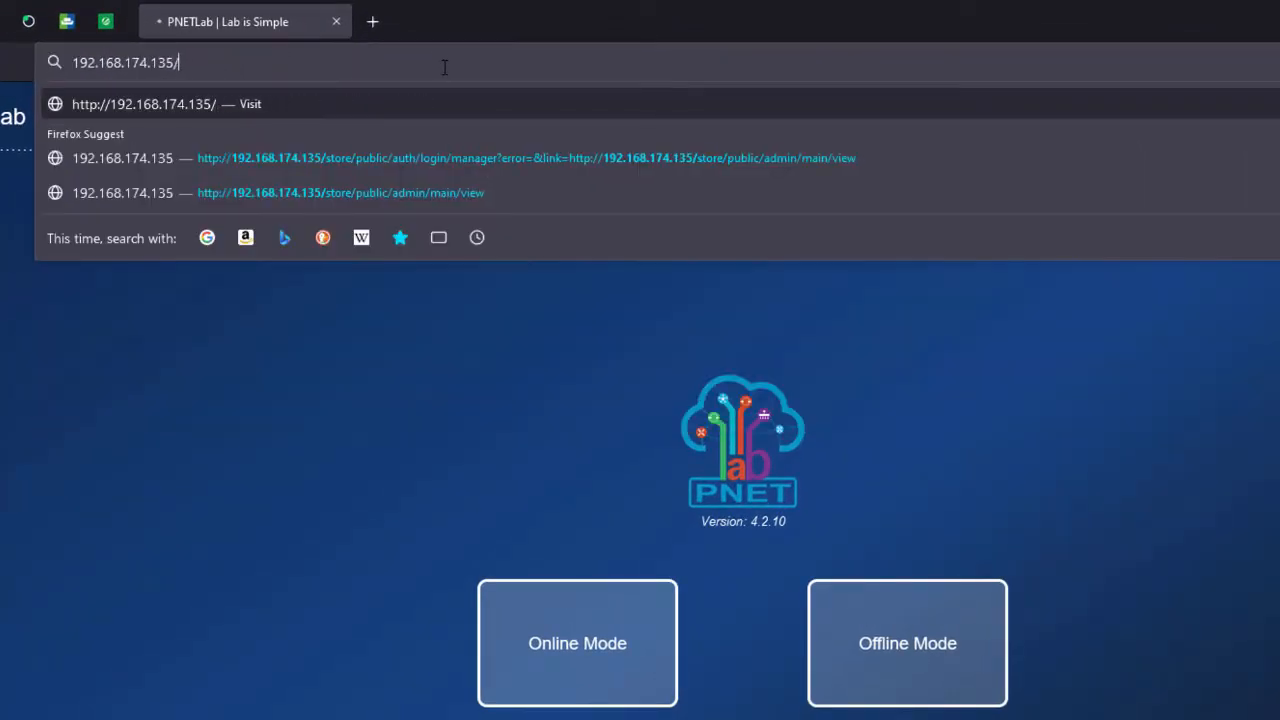
key("Return")
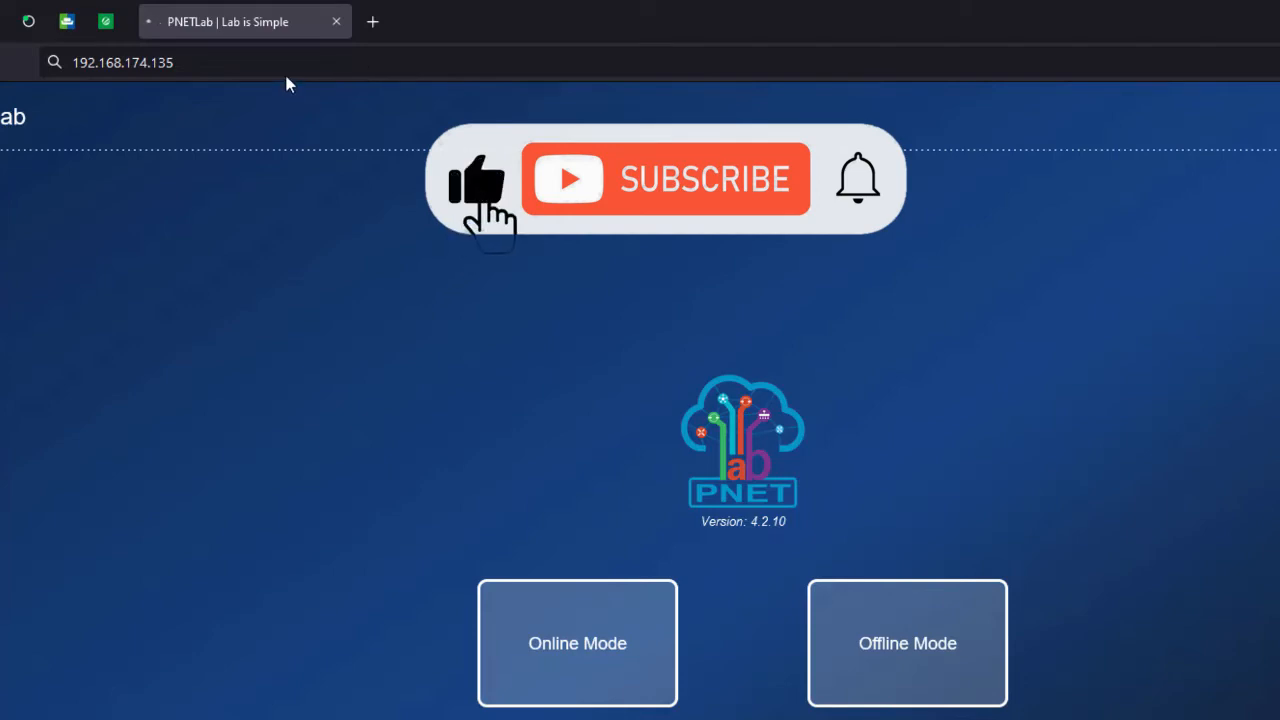
- Open the PNETLab page at 192.168.174.100 in a new Firefox tab
left_click(373, 22)
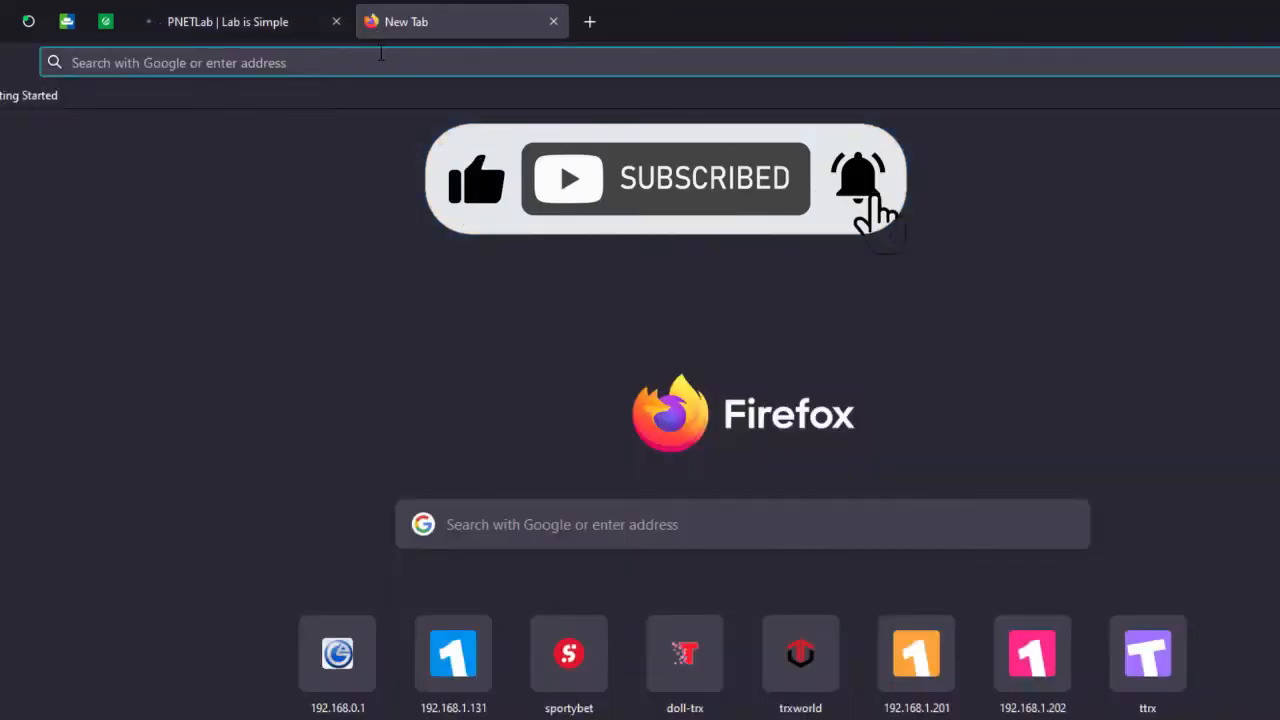
left_click(380, 53)
type("192")
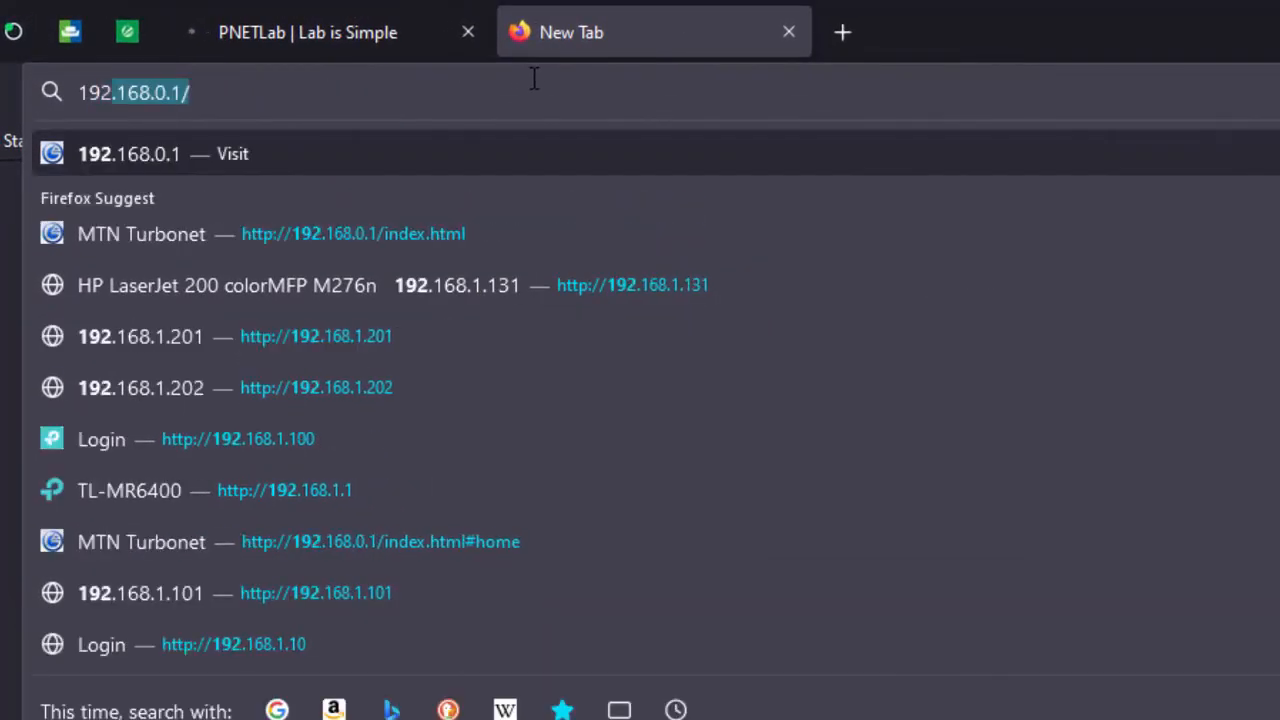
type(".168.")
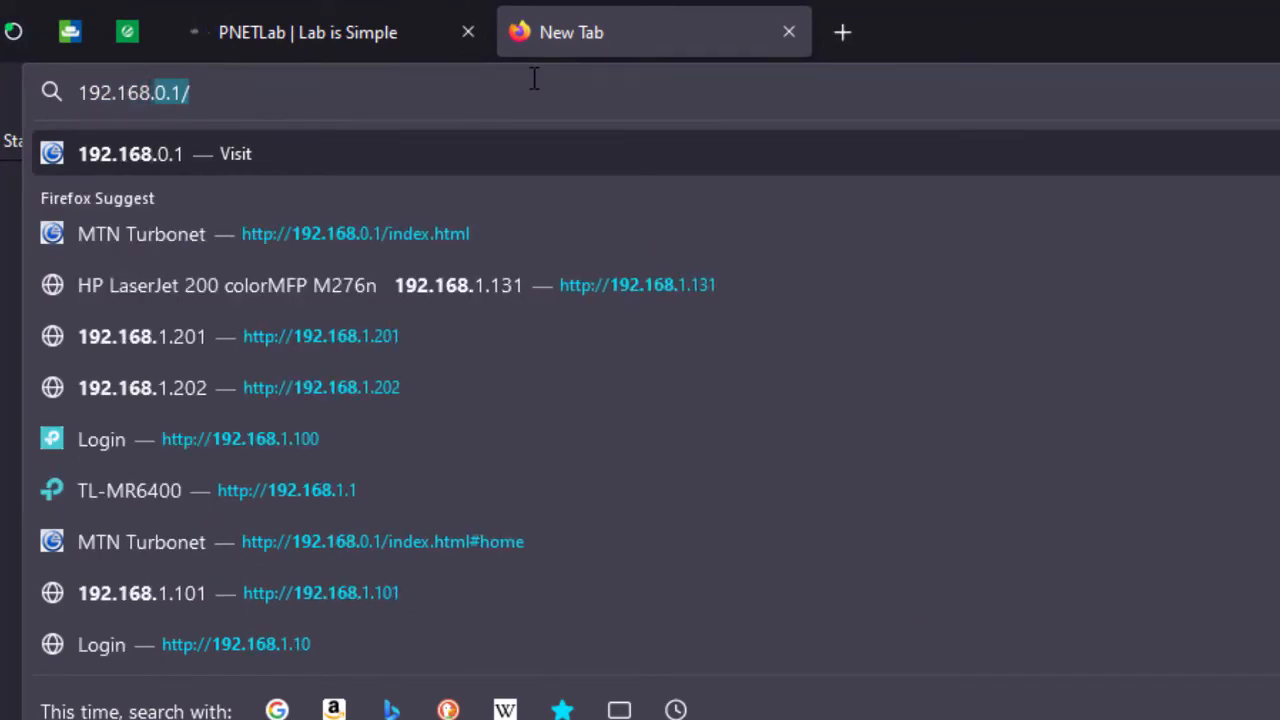
type("174")
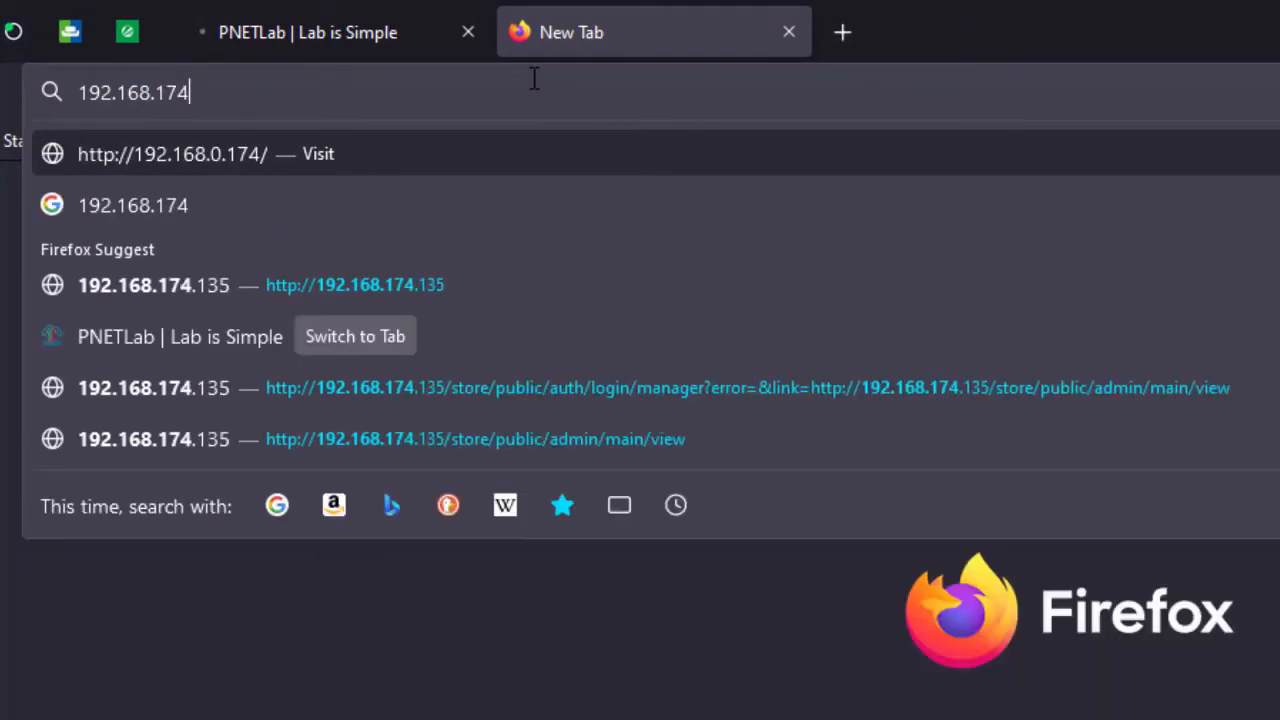
type(".100")
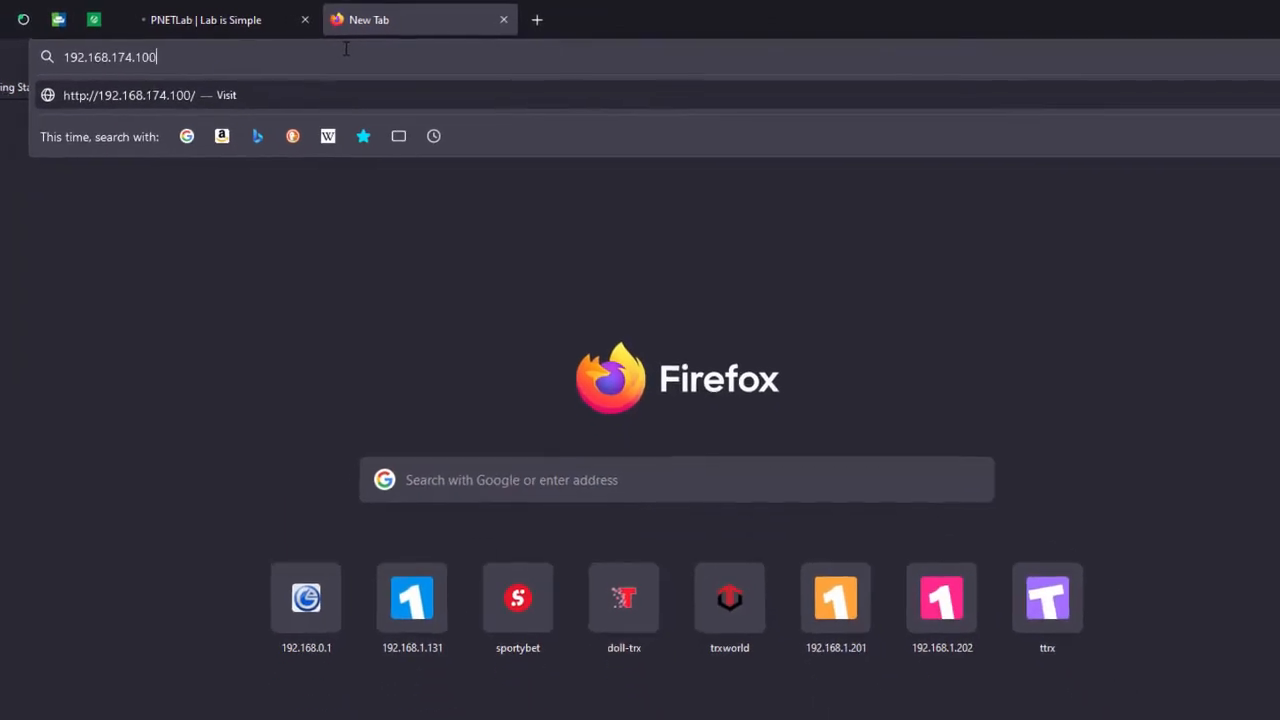
key("Return")
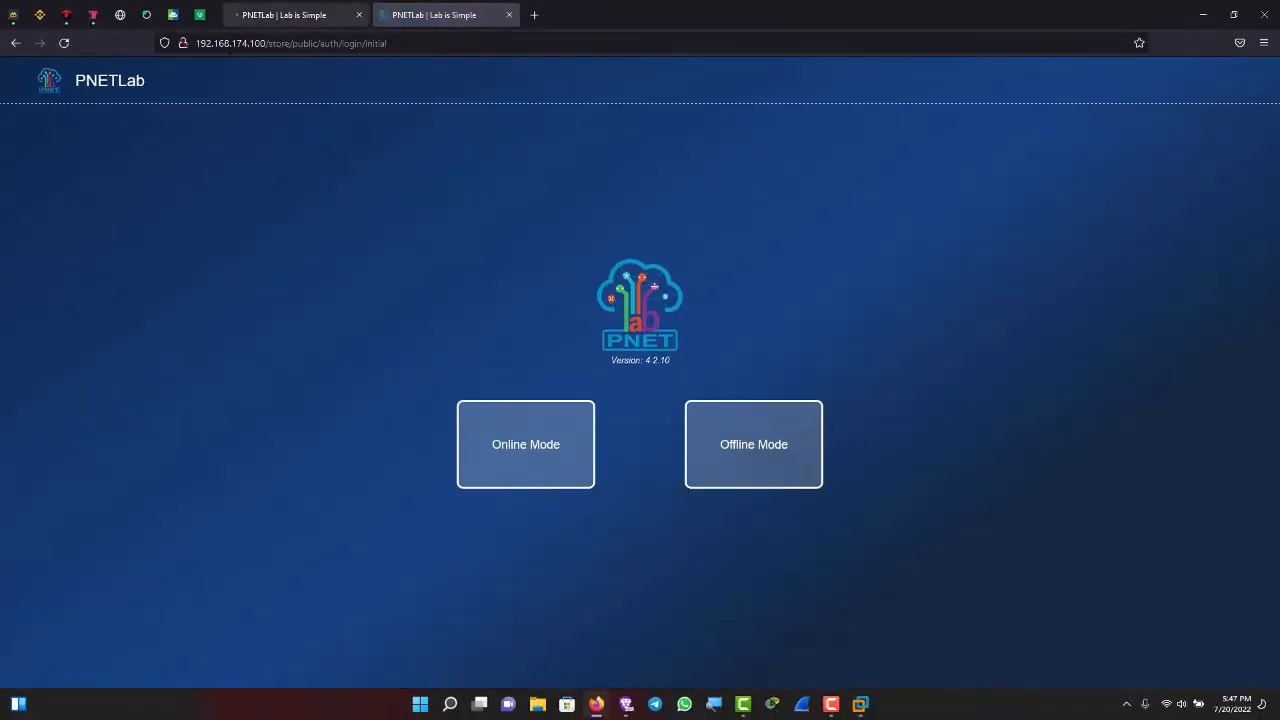
- Close the timed-out 192.168.174.135 tab and minimize Firefox to show the PNET console
left_click(289, 20)
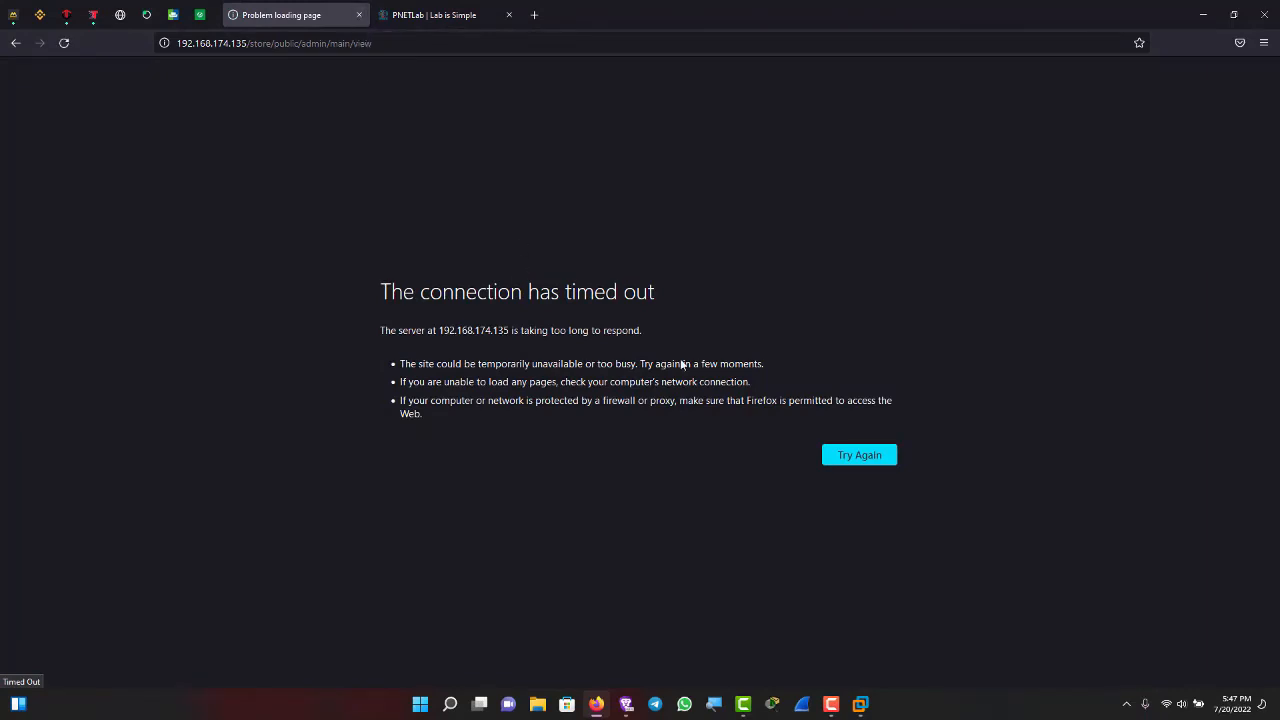
left_click(358, 15)
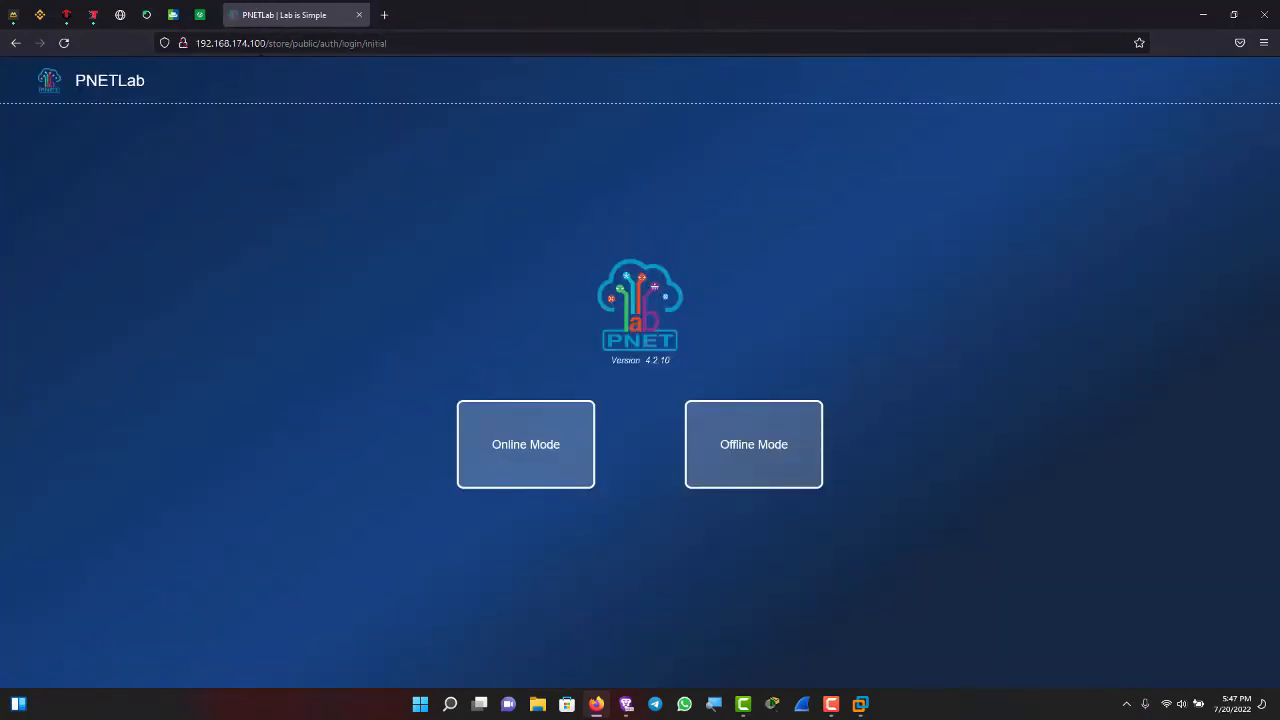
left_click(252, 43)
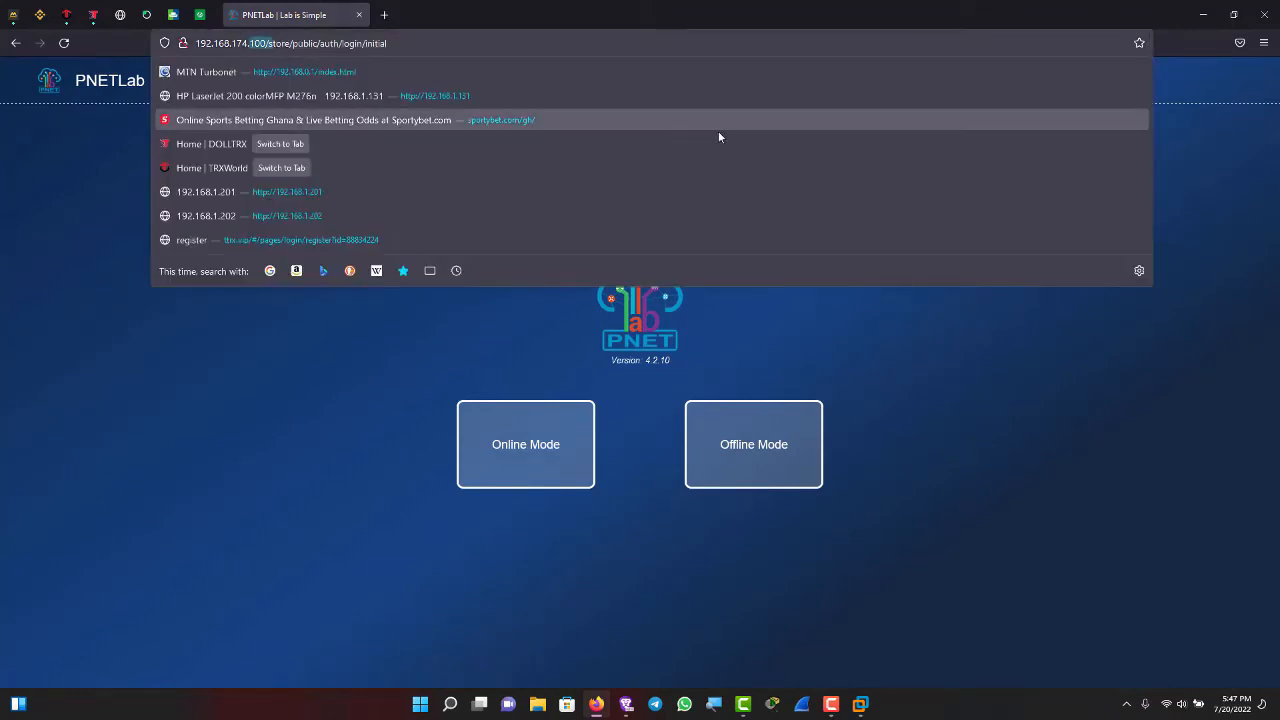
left_click(1037, 389)
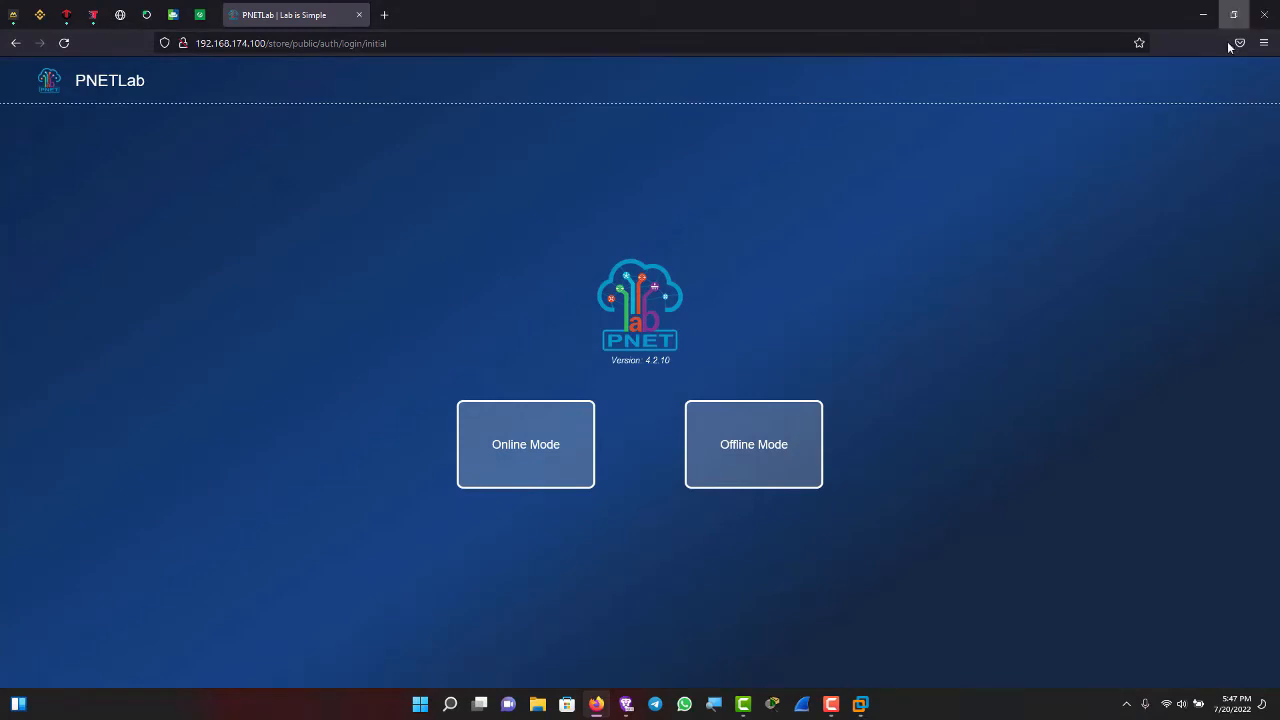
left_click(1205, 13)
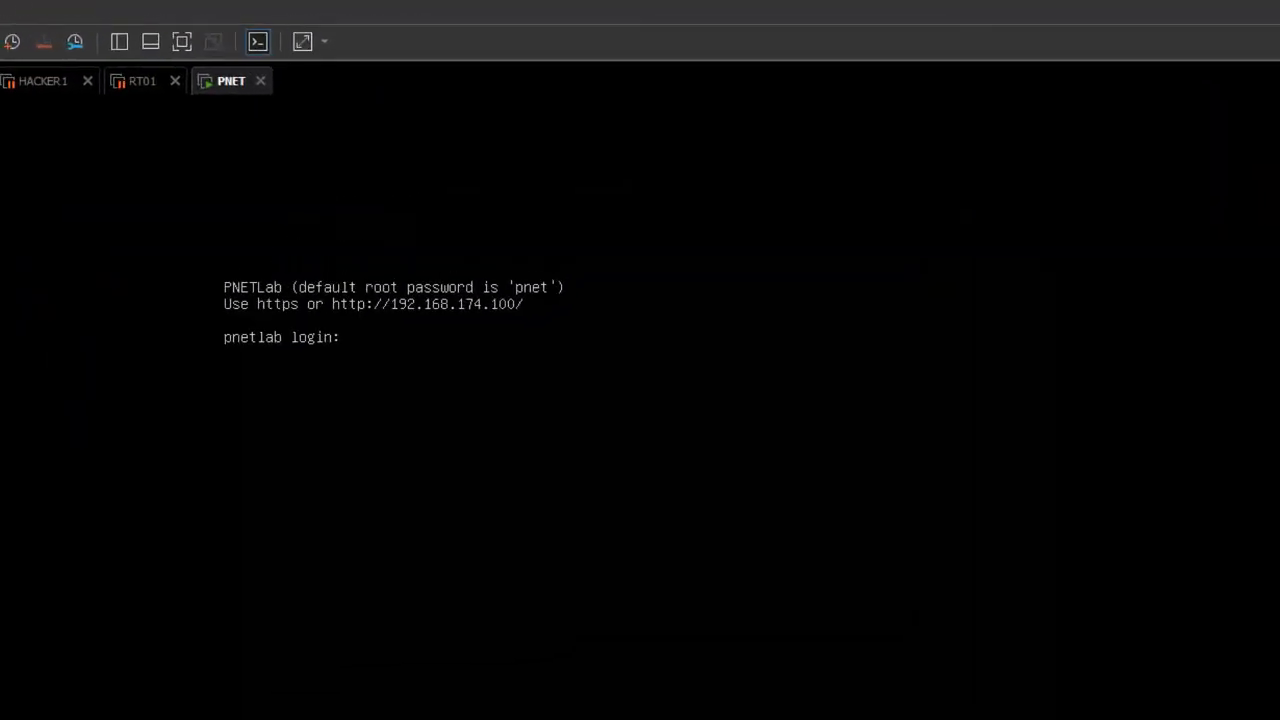
- Log in at the pnetlab console prompt with the username root
type("root")
key("Return")
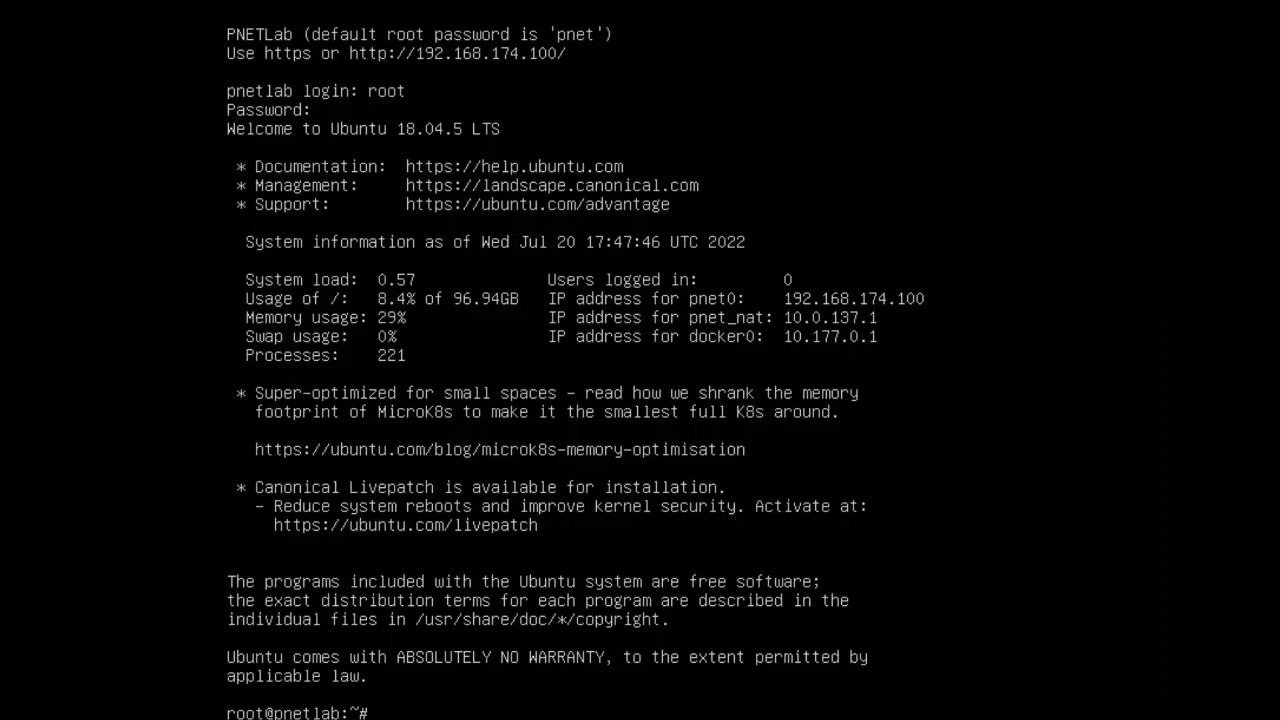
- Run apt update at the root prompt to refresh the package lists
type("apt")
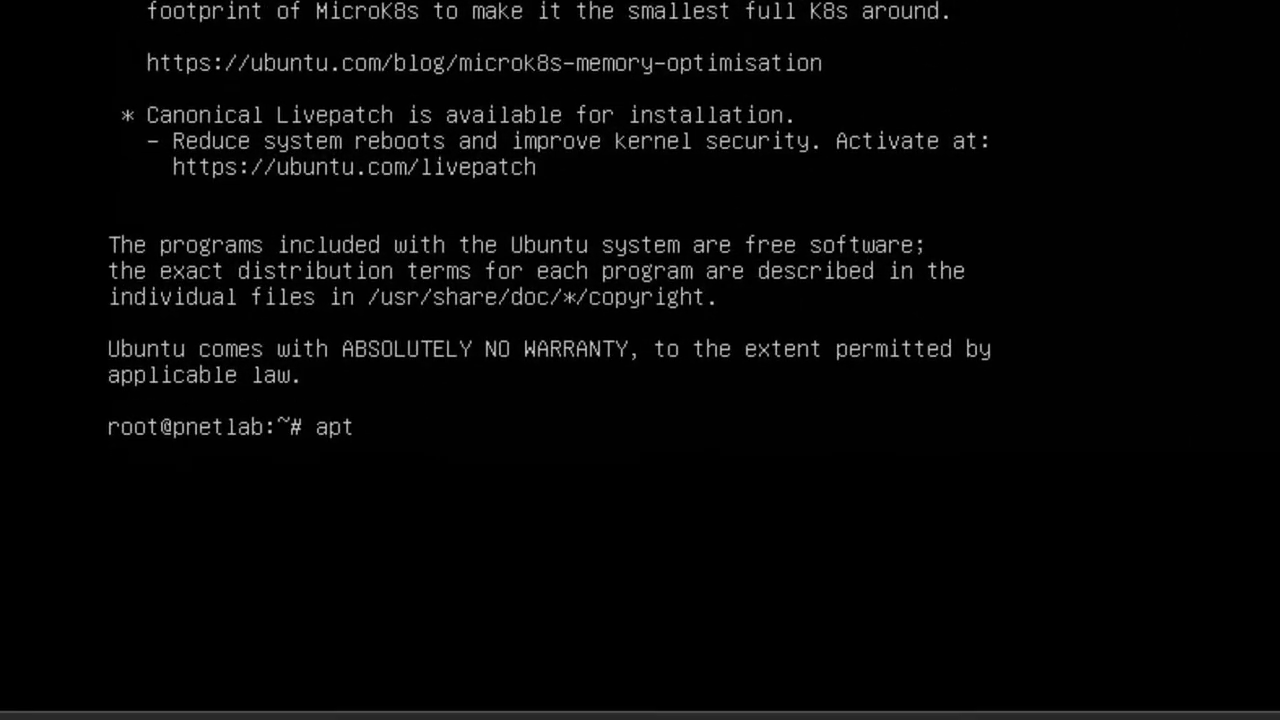
type(" update")
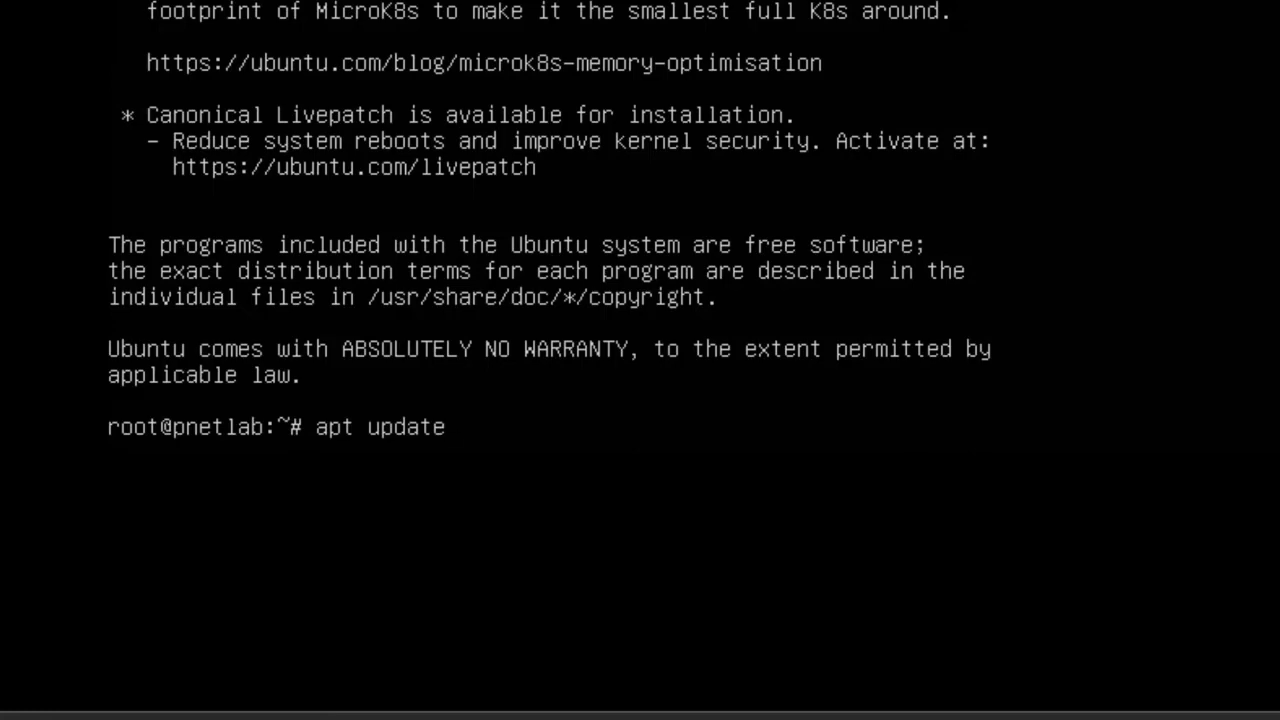
key("Return")
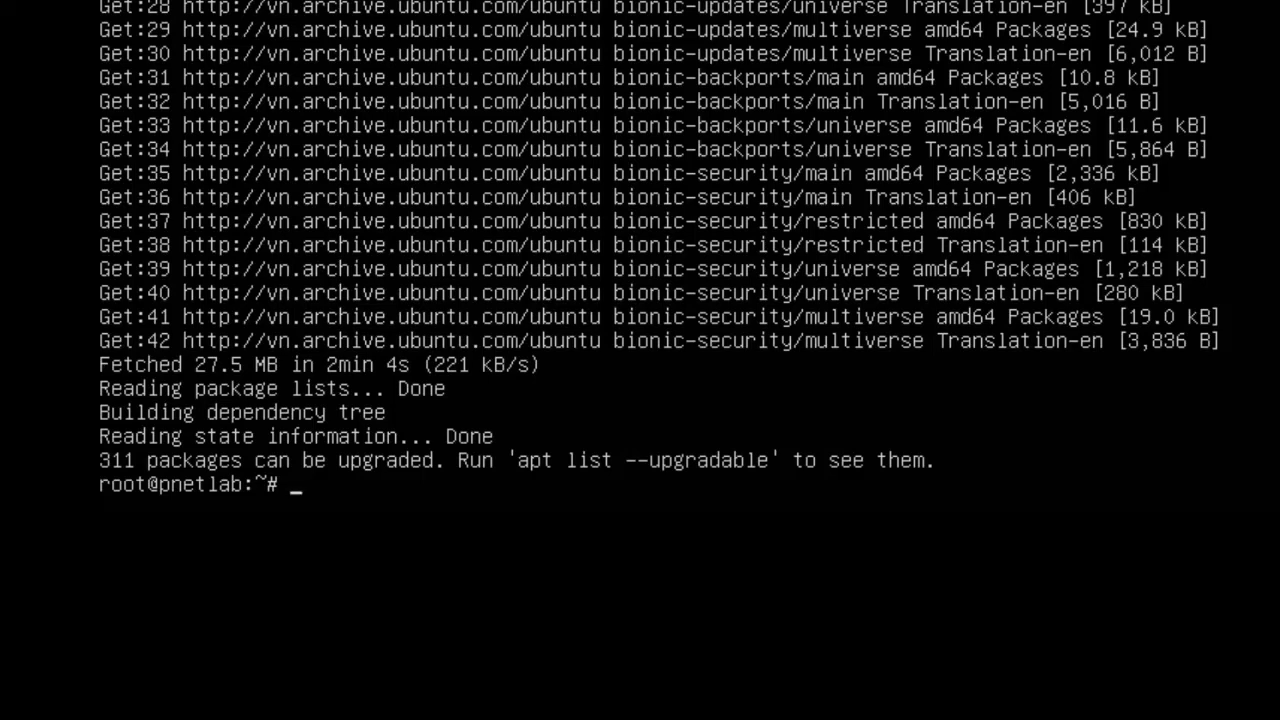
- Run apt list --upgradable to list the 311 upgradable packages
type("apt list --upgrada")
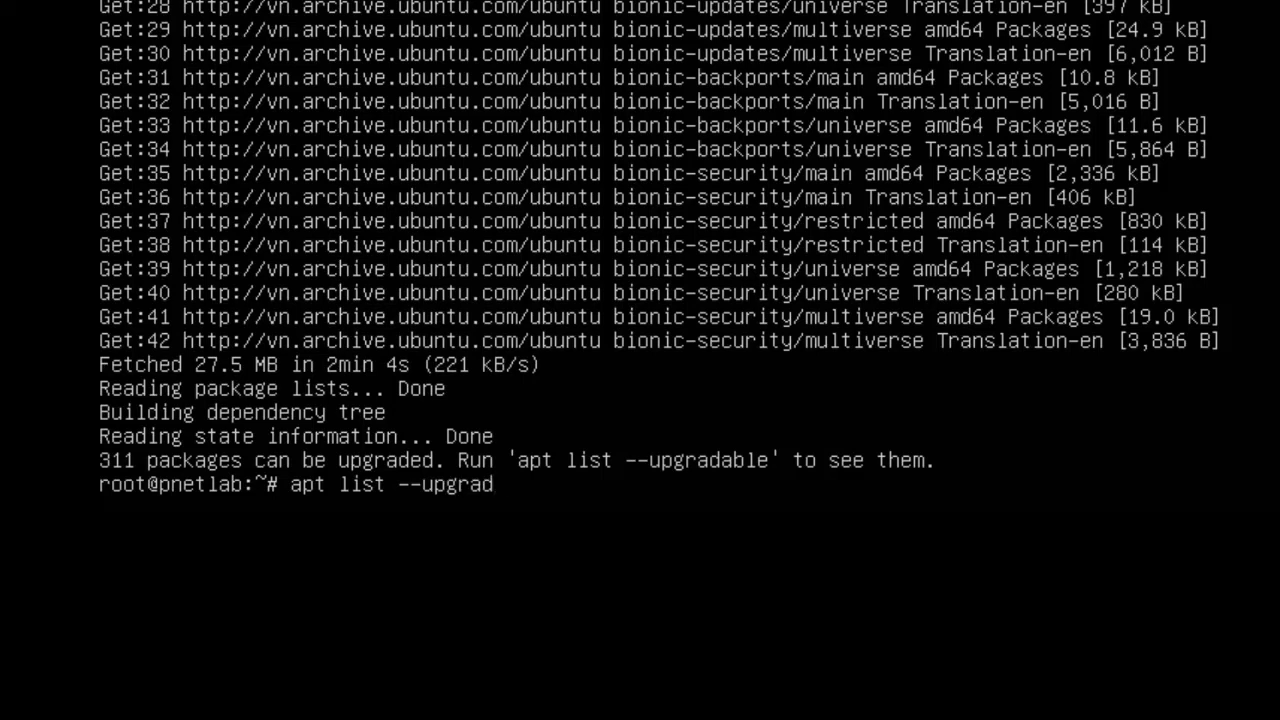
type("ble")
key("Return")
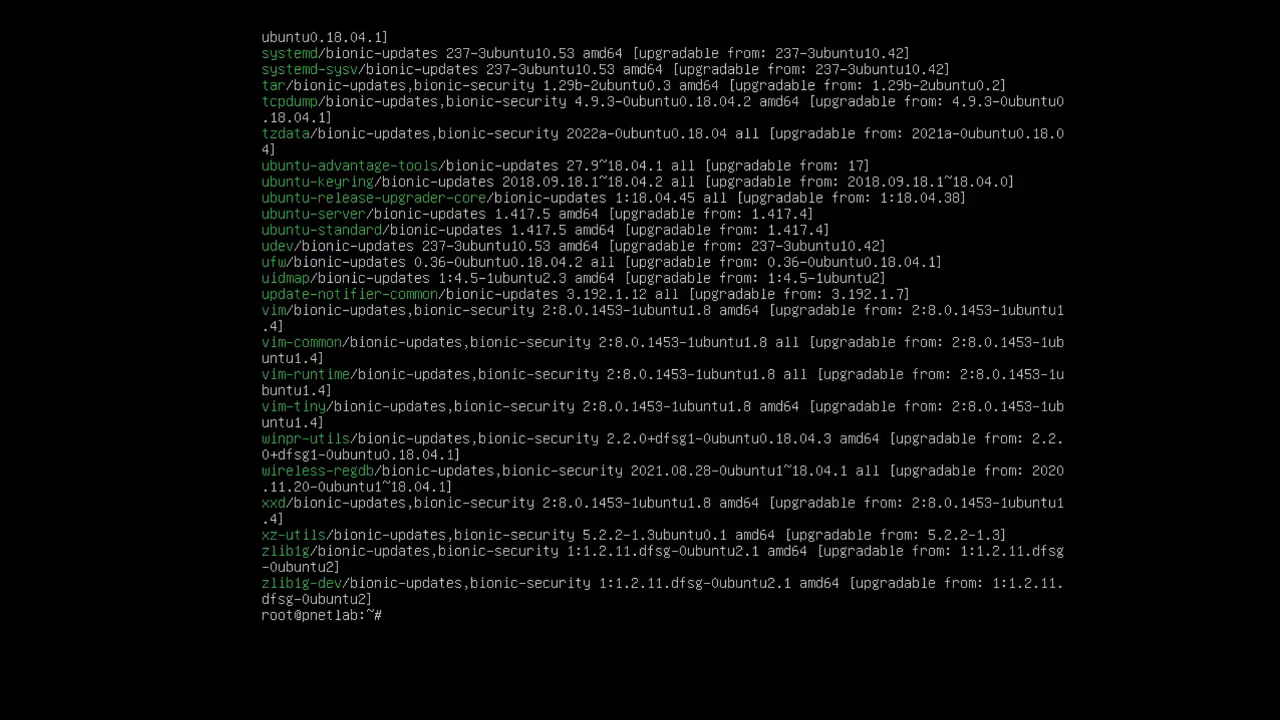
- Run apt upgrade and answer y to download and install the package upgrades
type("apt u")
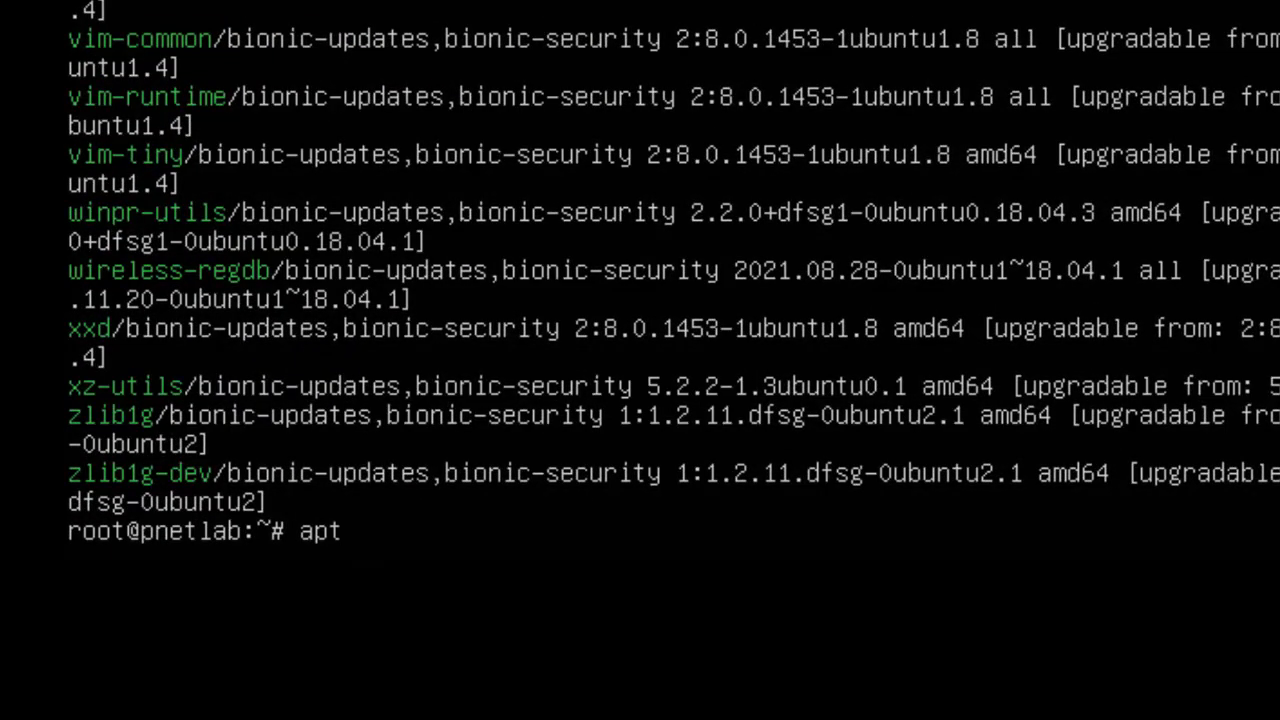
type("pgrade")
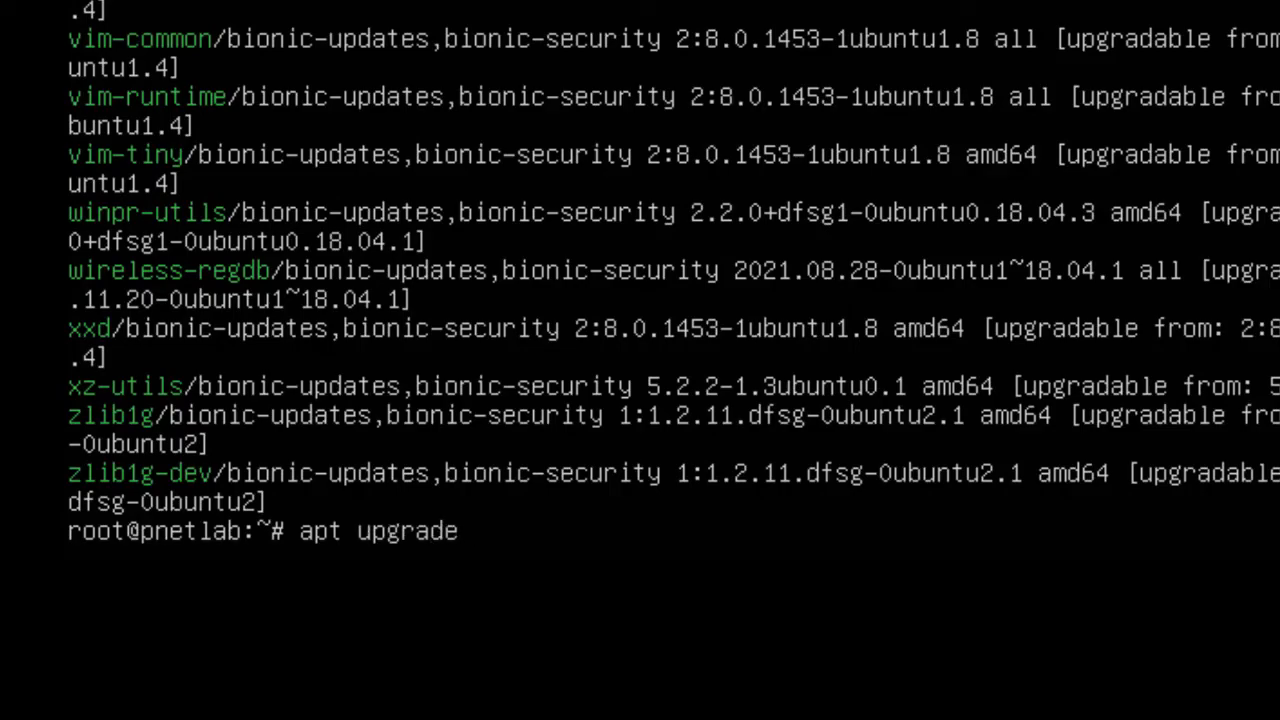
key("Return")
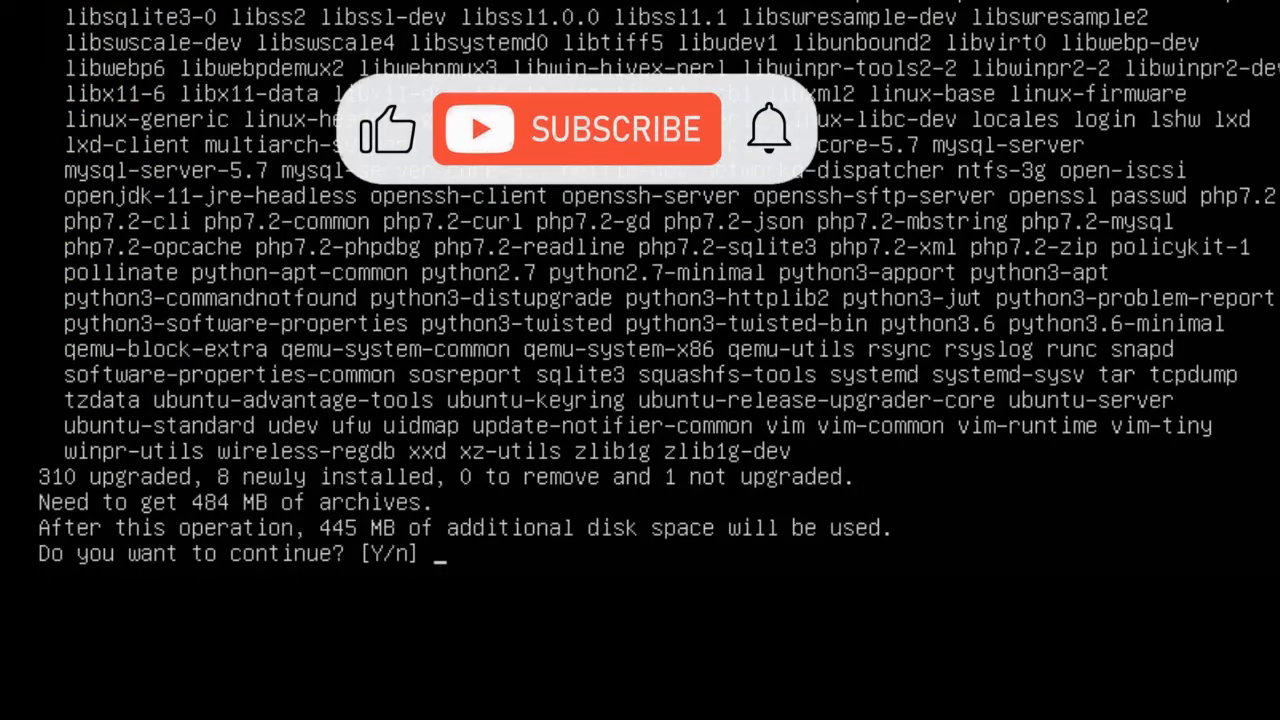
type("y")
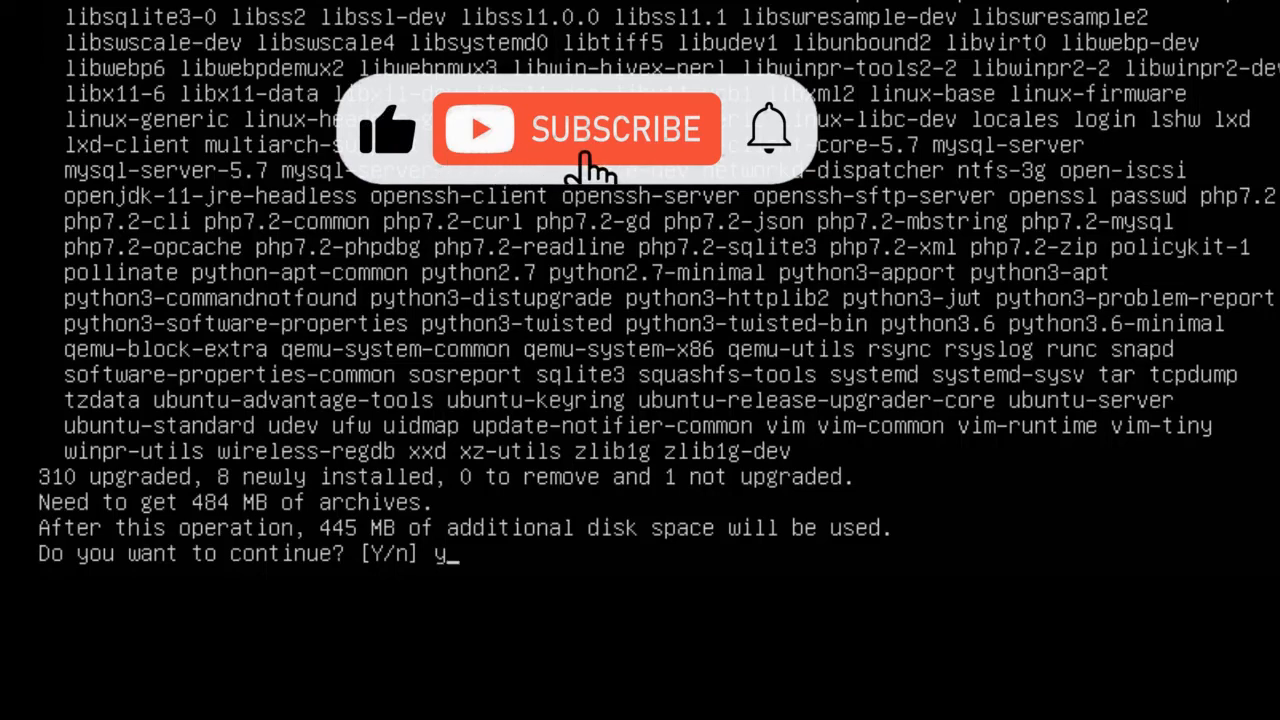
key("Return")
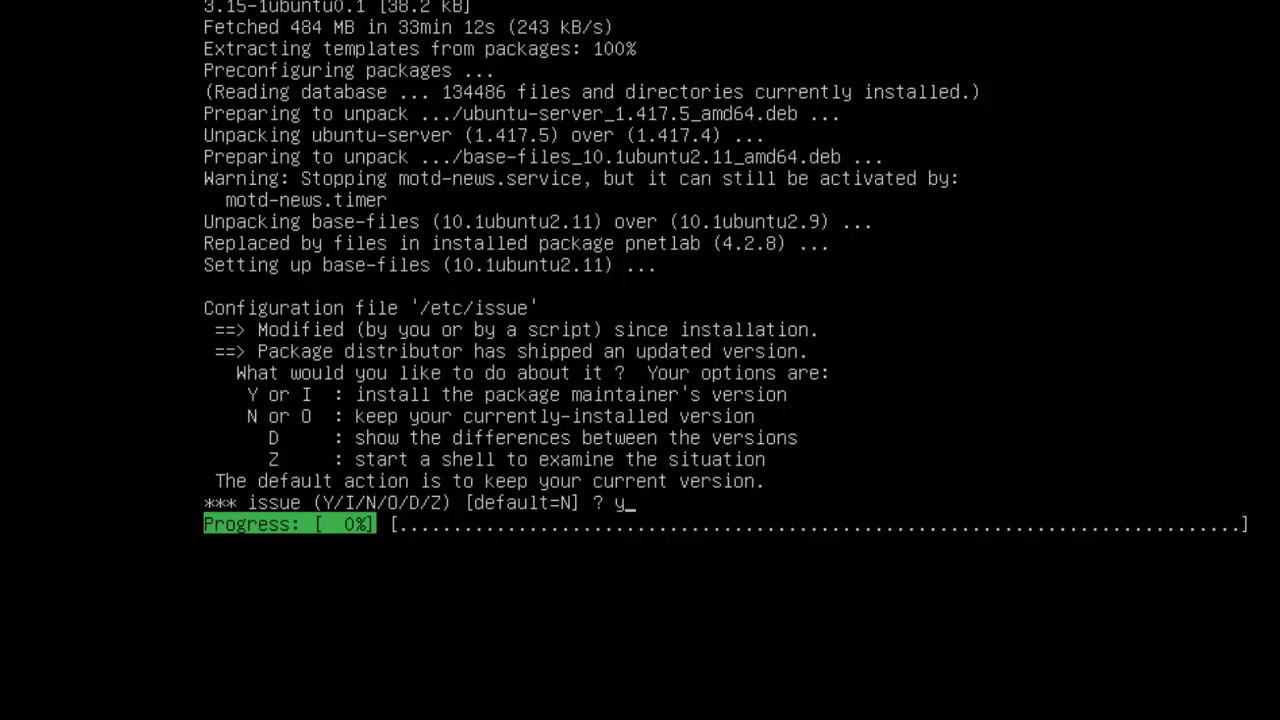
- Submit y to install the maintainer's /etc/issue and let the upgrade finish
key("Return")
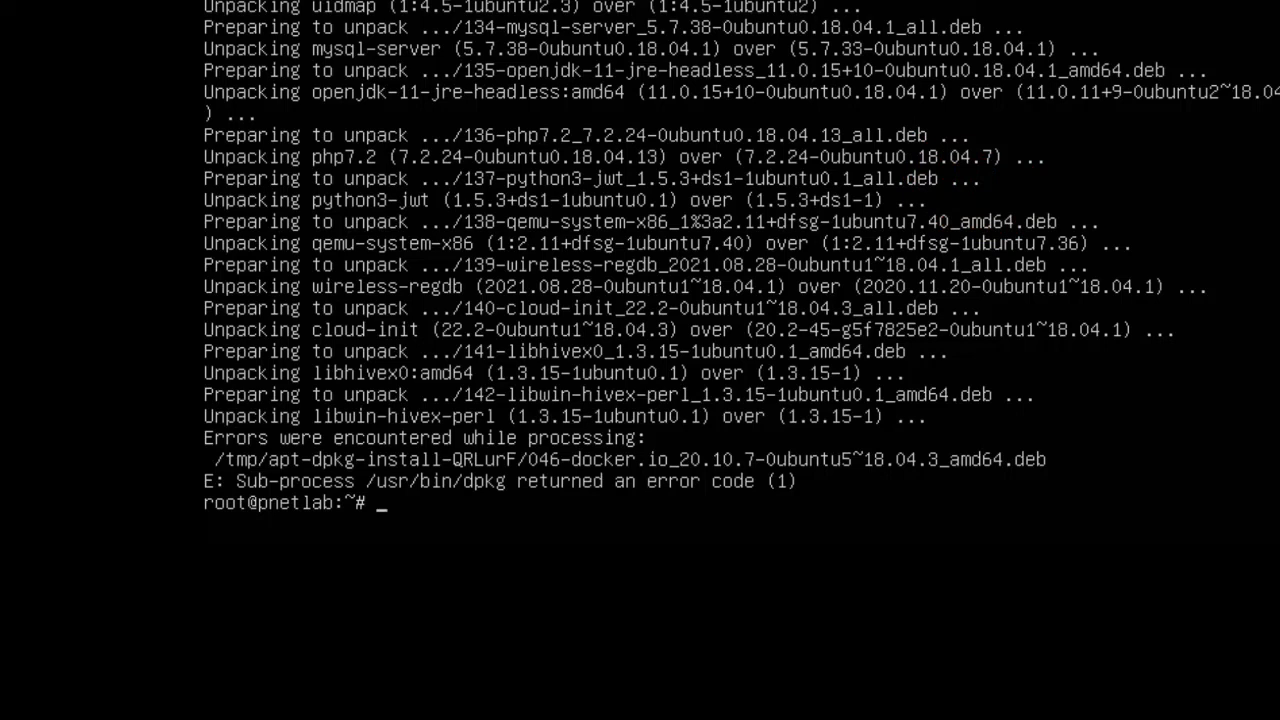
- Run reboot at the root prompt to restart the PNETLab VM
type("reboot")
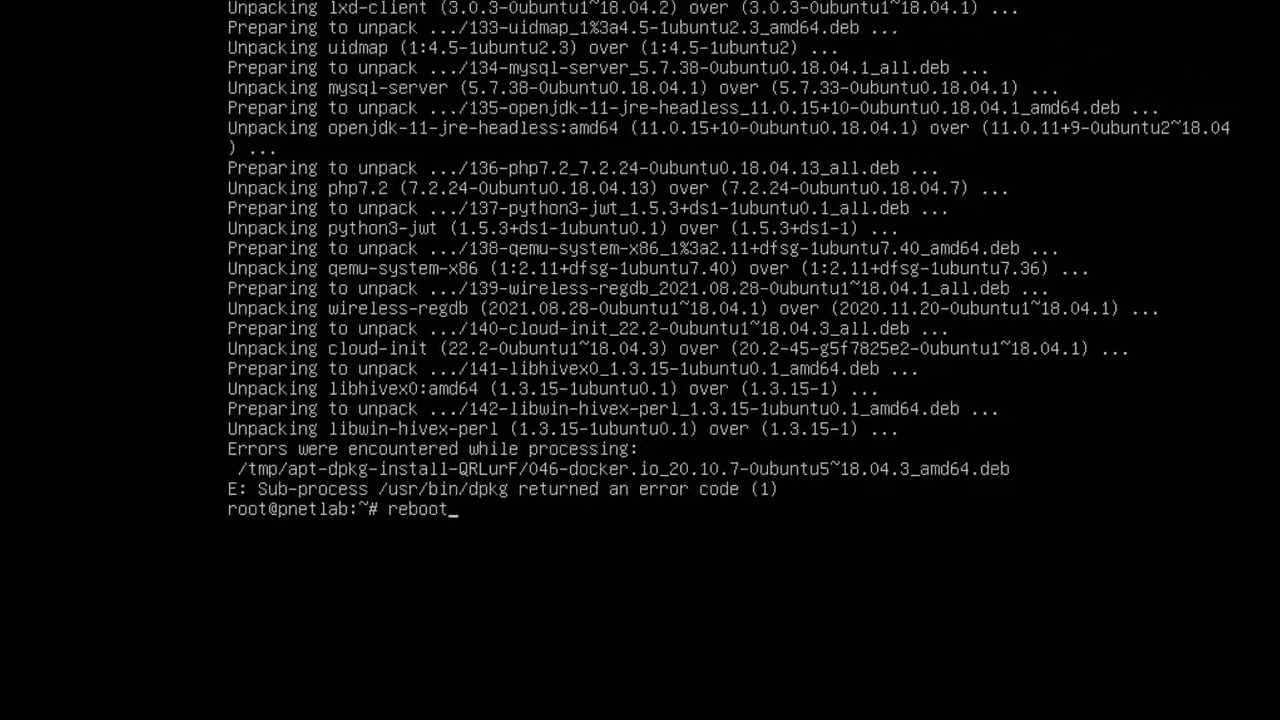
key("Return")
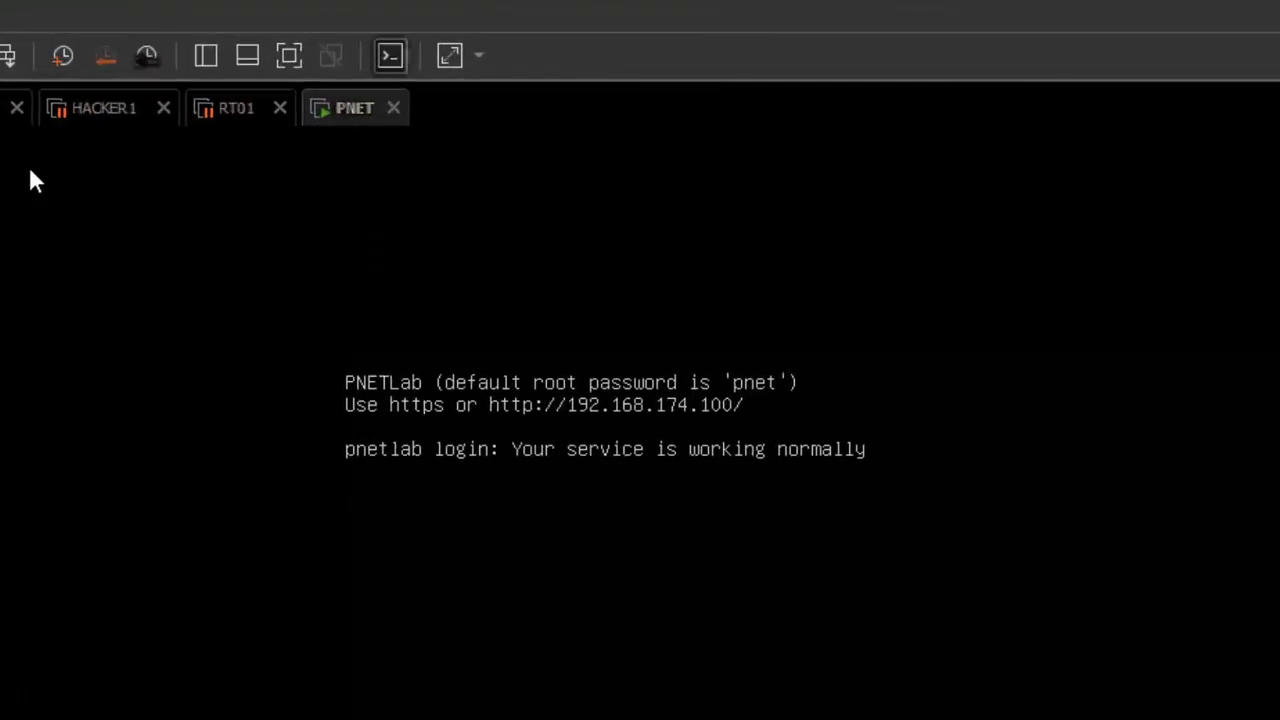
- Log in at the PNETLab console as root with the root password after the reboot
key("Return")
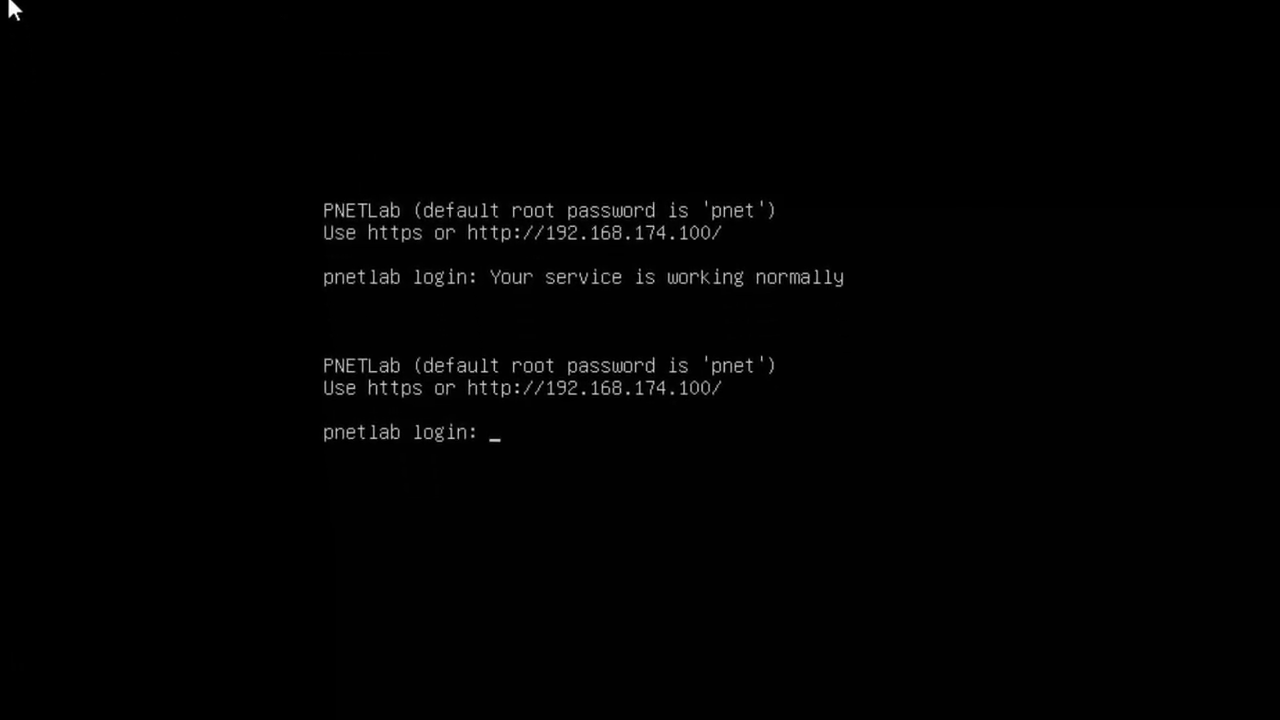
type("roo")
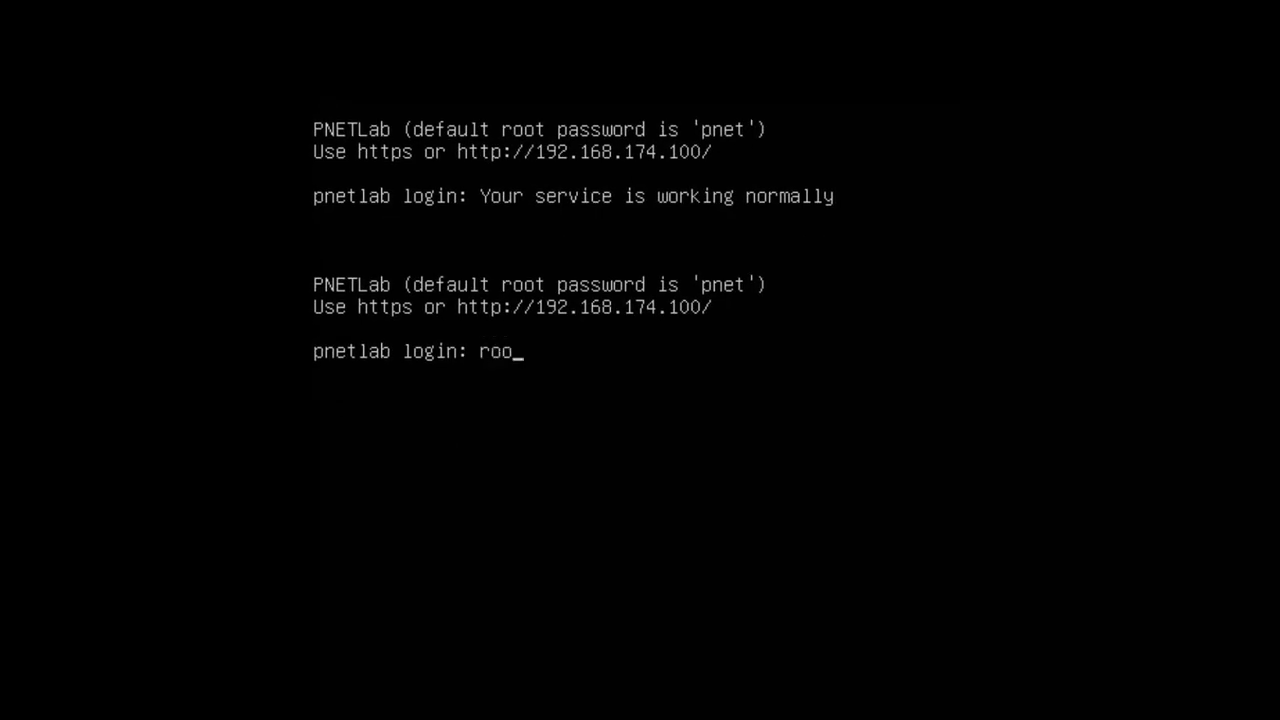
type("t")
key("Return")
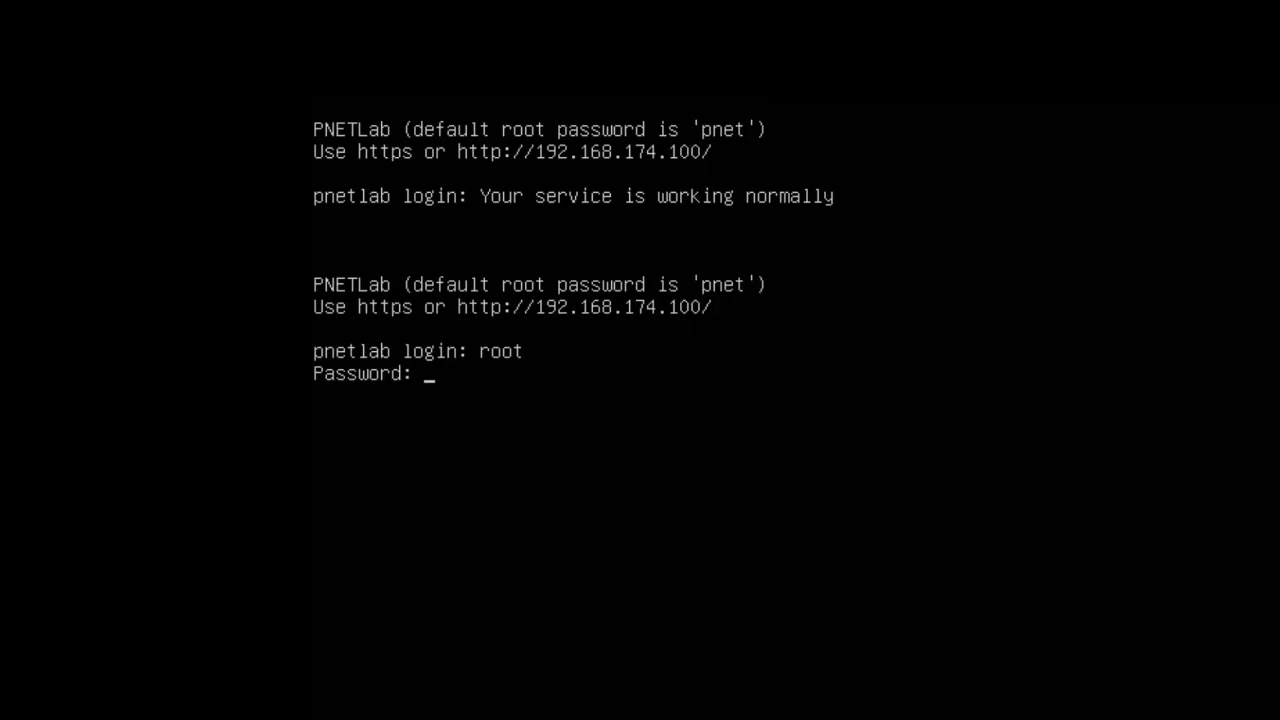
key("Return")
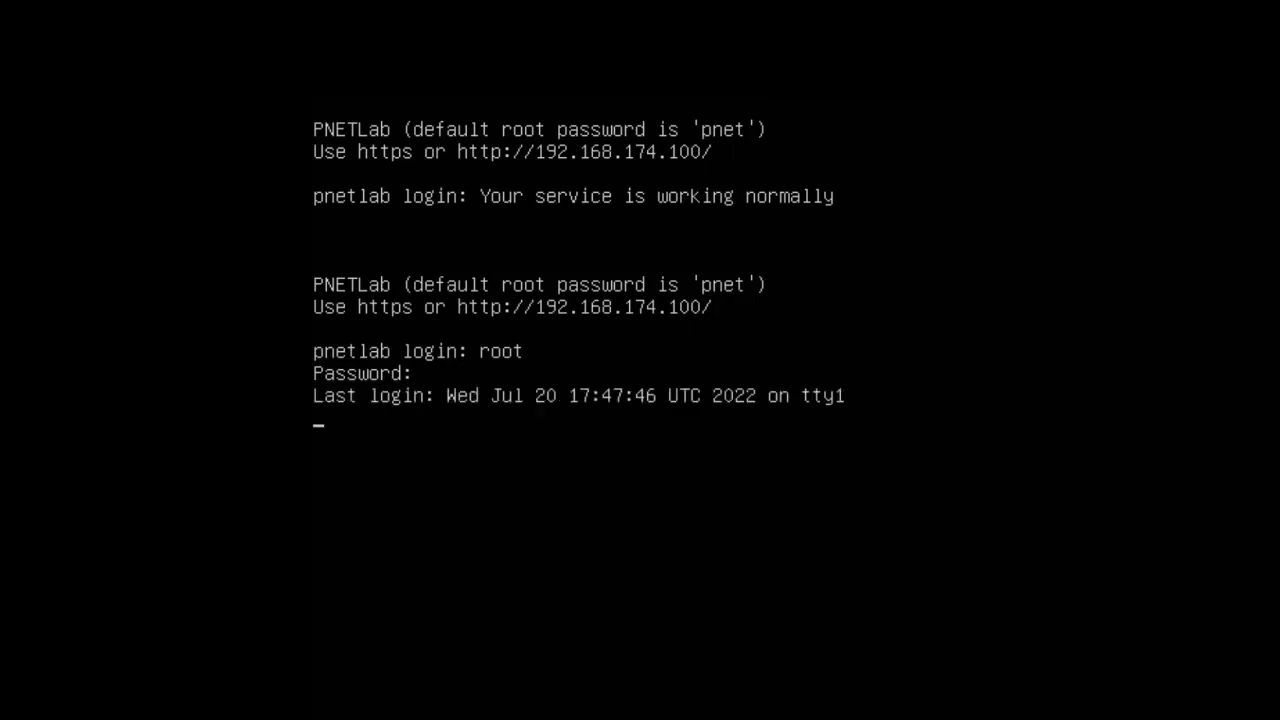